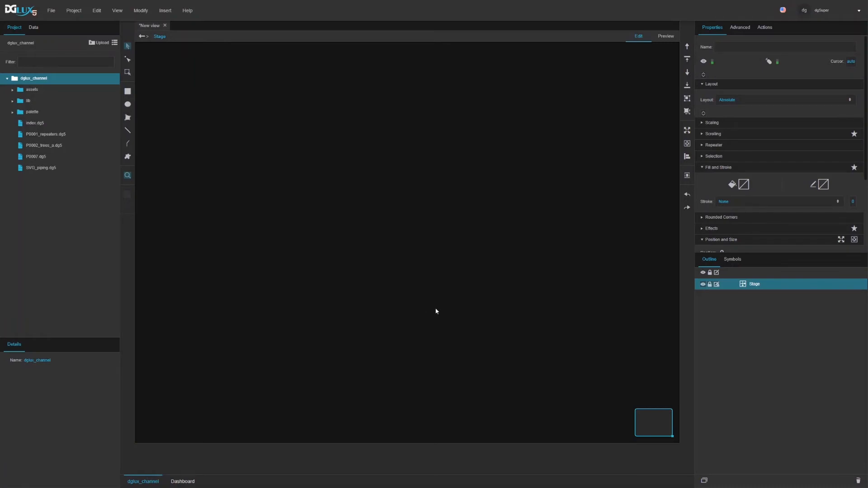
# - Open the Stage's dataflow, widen its canvas, and add a State block enlarged to show its full property names
pyautogui.rightClick(759, 283)
pyautogui.click(781, 398)
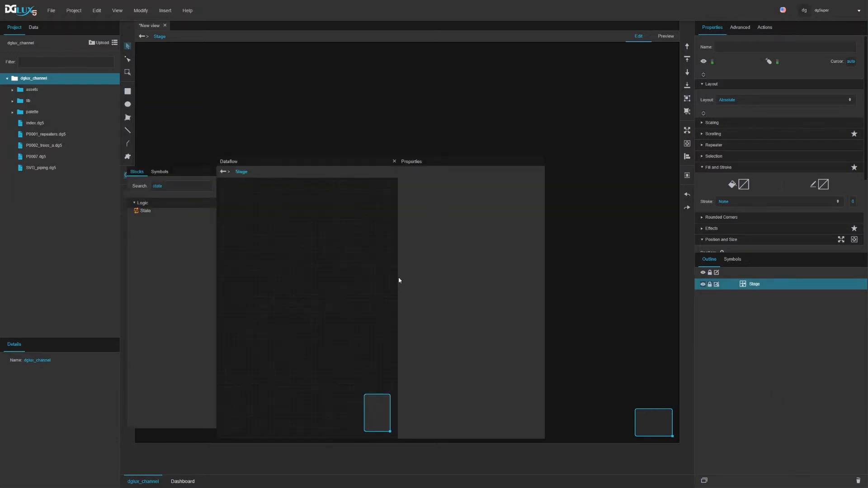
pyautogui.moveTo(398, 280); pyautogui.dragTo(503, 282)
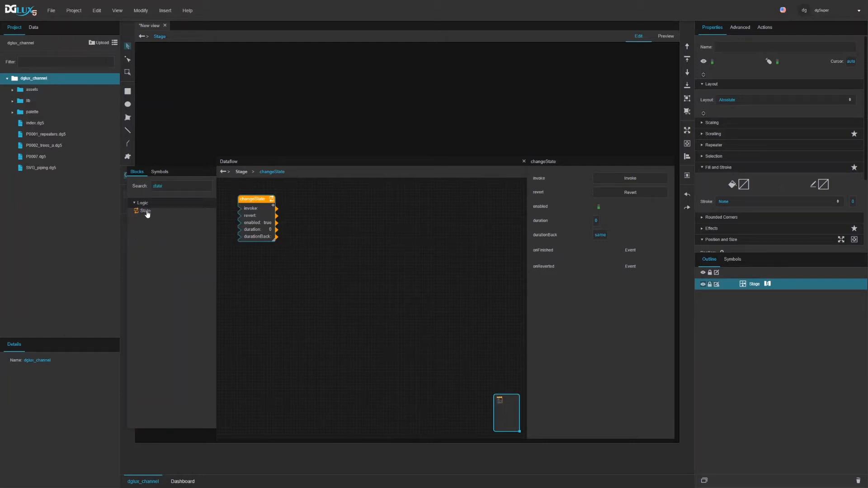
pyautogui.moveTo(249, 200); pyautogui.dragTo(249, 197)
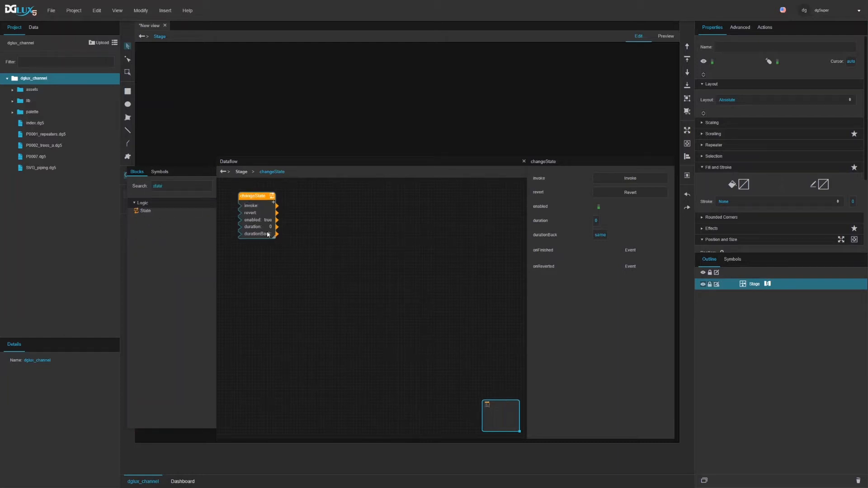
pyautogui.moveTo(274, 237); pyautogui.dragTo(286, 240)
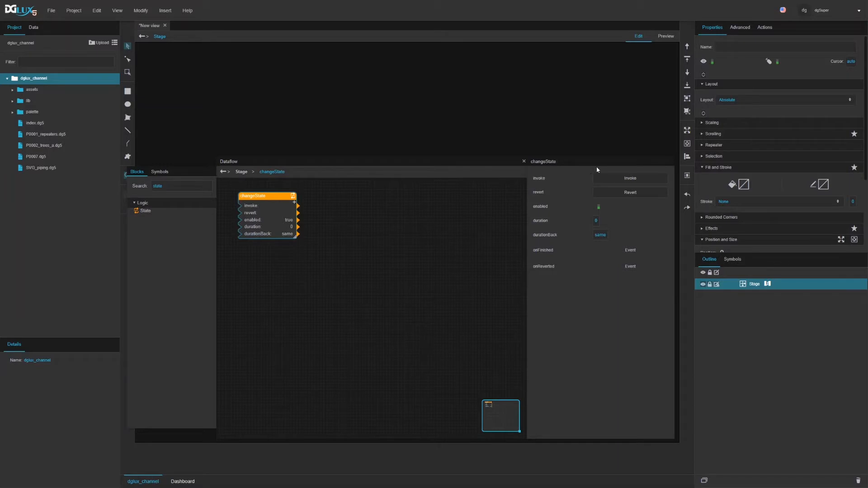
pyautogui.click(609, 181)
pyautogui.click(609, 194)
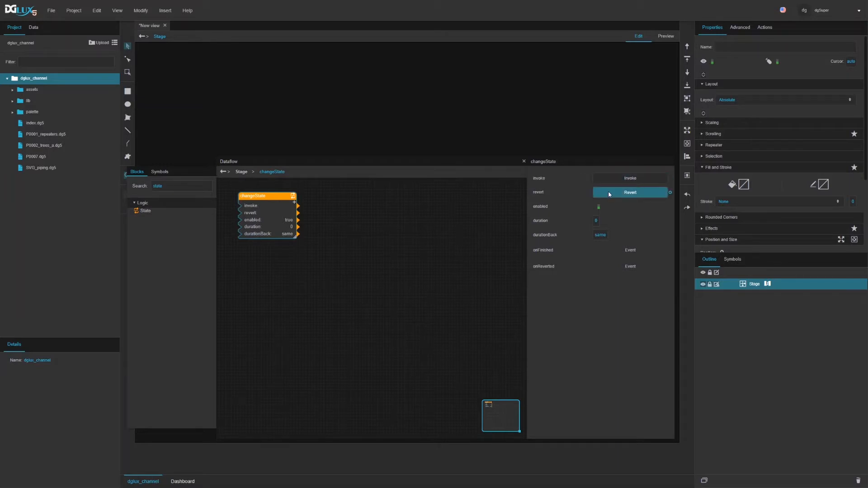
pyautogui.click(599, 208)
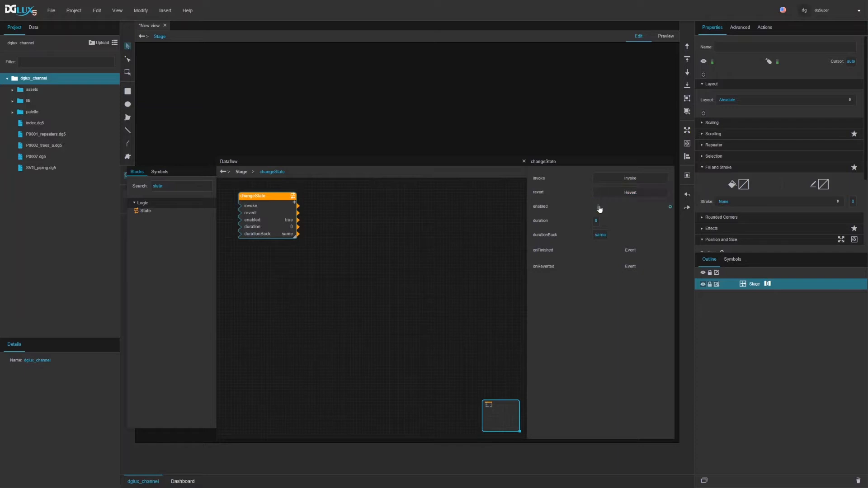
pyautogui.click(600, 208)
# - Add one path and change pair to the changeState block and draw a rectangle about 70 × 63 px on the stage
pyautogui.moveTo(267, 193); pyautogui.dragTo(260, 189)
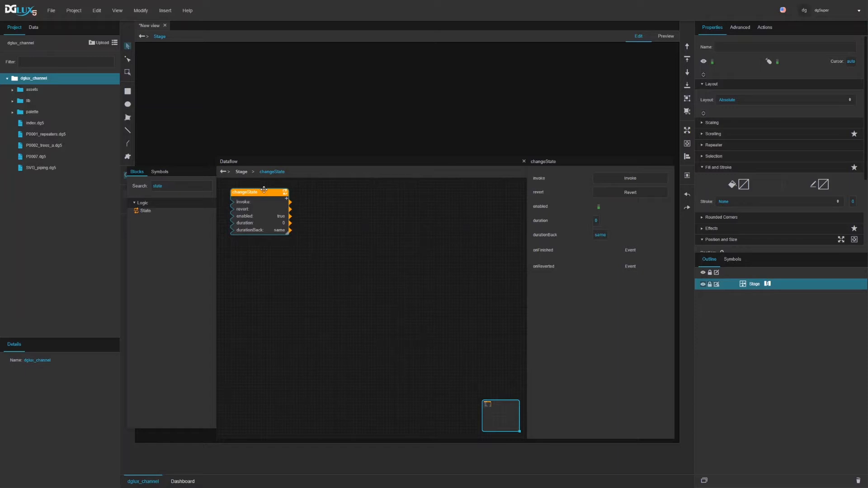
pyautogui.click(287, 199)
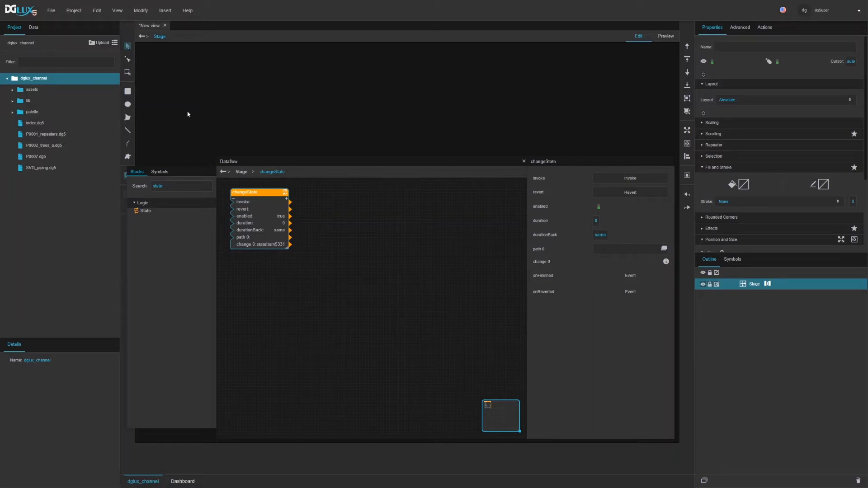
pyautogui.click(128, 91)
pyautogui.moveTo(193, 72); pyautogui.dragTo(219, 96)
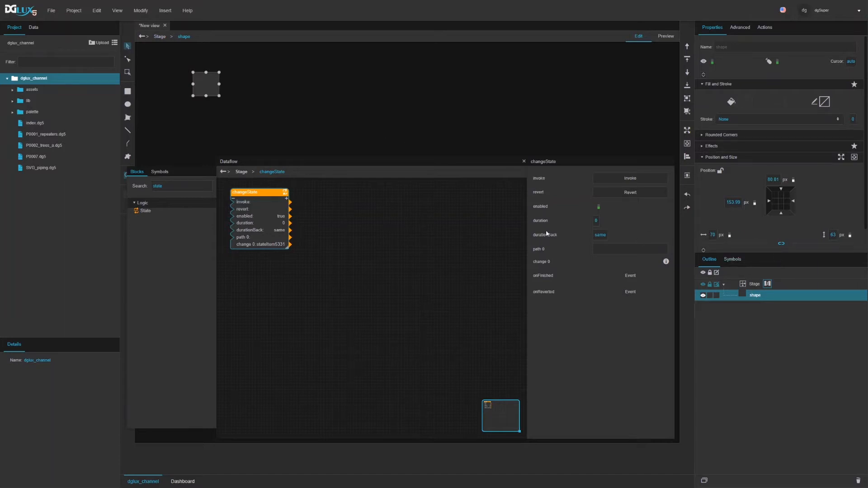
# - Bind the rectangle's width property to path 0 of the changeState block
pyautogui.moveTo(260, 192); pyautogui.dragTo(260, 192)
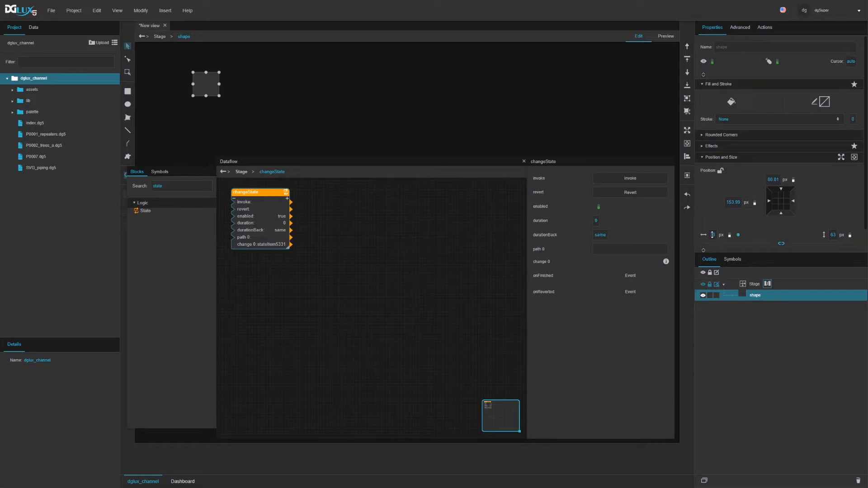
pyautogui.moveTo(740, 236); pyautogui.dragTo(599, 249)
pyautogui.scroll(-1, 732, 209)
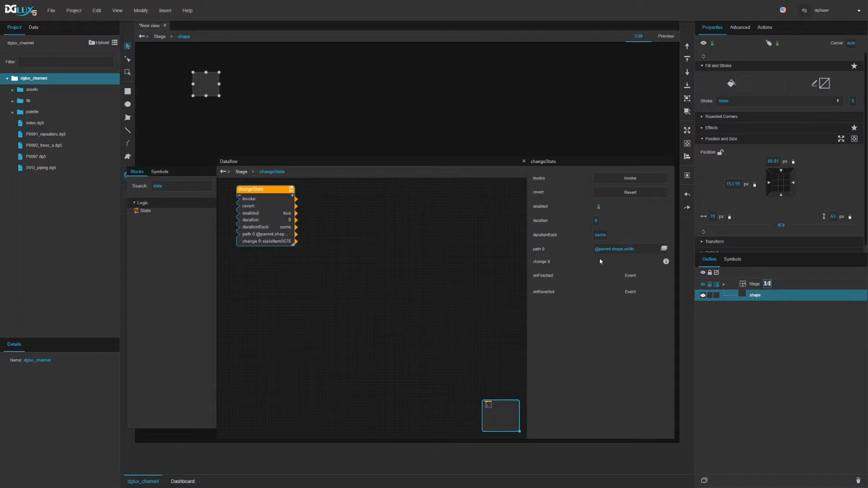
pyautogui.click(325, 249)
pyautogui.click(262, 189)
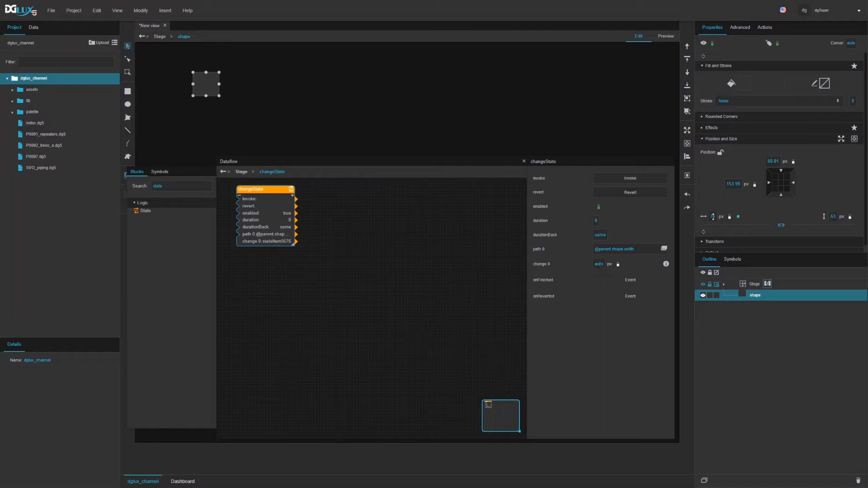
# - Set the changeState block's change 0 value to 100 px and invoke the state change
pyautogui.click(596, 266)
pyautogui.click(622, 179)
# - Set the rectangle's width back to 70 px and the changeState block's duration to 2
pyautogui.click(714, 217)
pyautogui.write('70')
pyautogui.press('Return')
pyautogui.click(622, 220)
pyautogui.write('2')
pyautogui.press('Return')
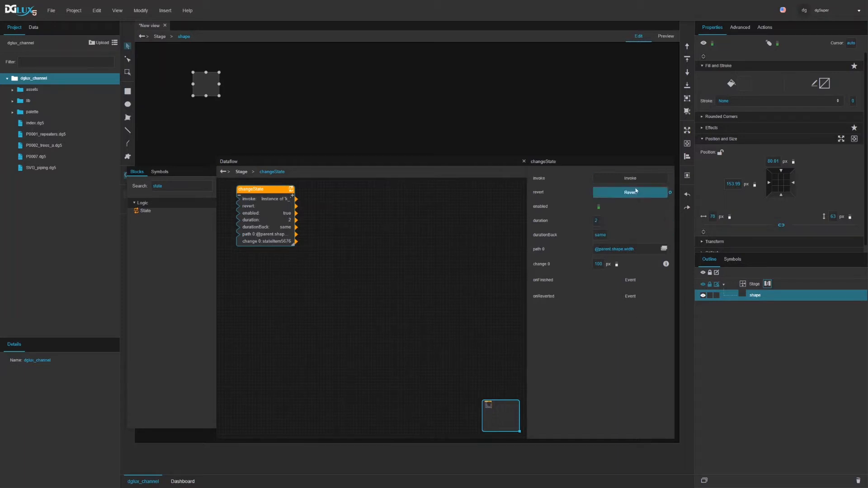
# - Test the width animation by invoking the state change and reverting it
pyautogui.click(625, 177)
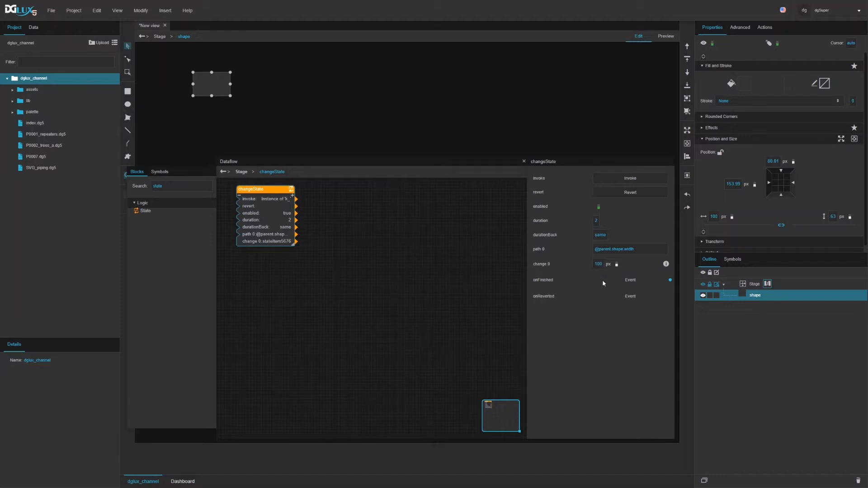
pyautogui.click(609, 191)
pyautogui.click(619, 195)
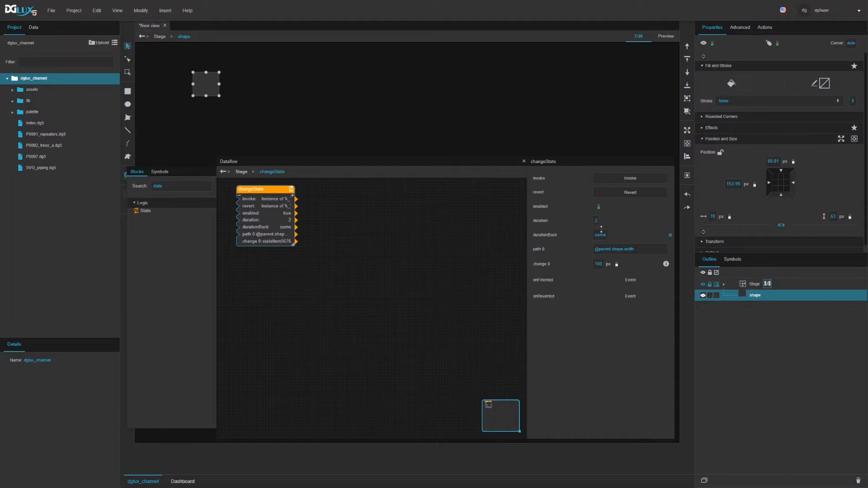
# - Set the original width of change 0 to 50 px in its advanced settings
pyautogui.click(666, 264)
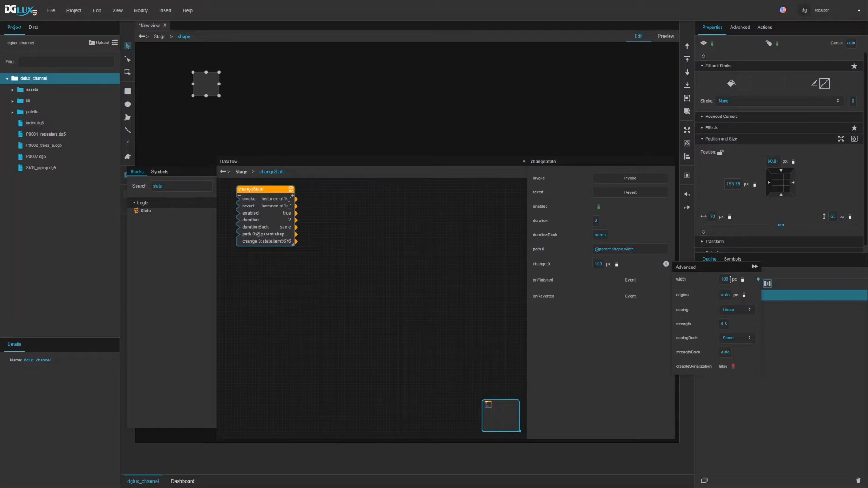
pyautogui.doubleClick(725, 279)
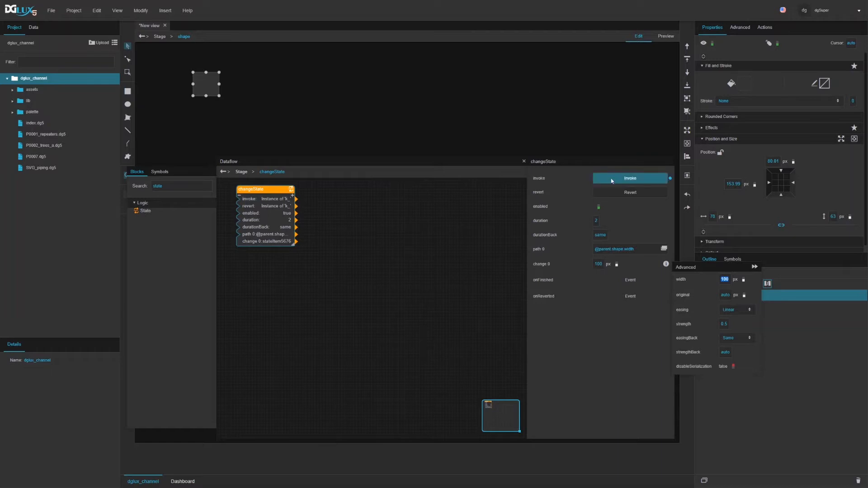
pyautogui.click(726, 296)
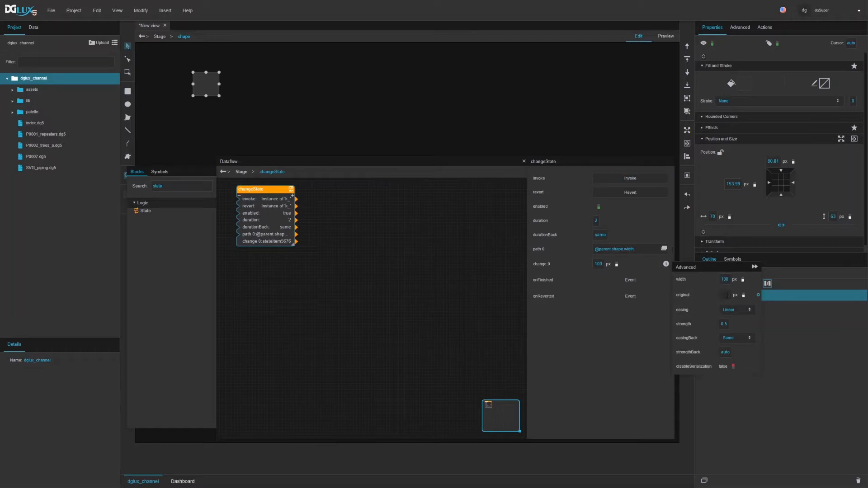
pyautogui.write('50')
pyautogui.click(688, 303)
# - Alternately revert and invoke the state change to test the rectangle's animation with the new original width
pyautogui.click(620, 195)
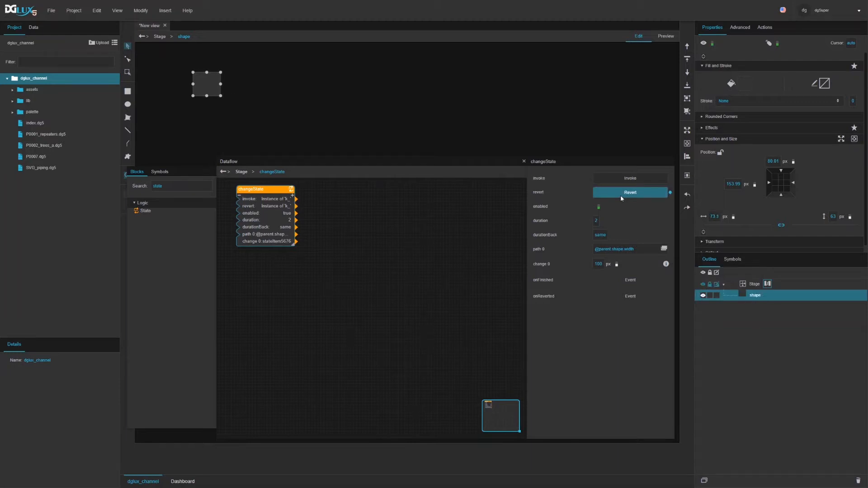
pyautogui.click(637, 178)
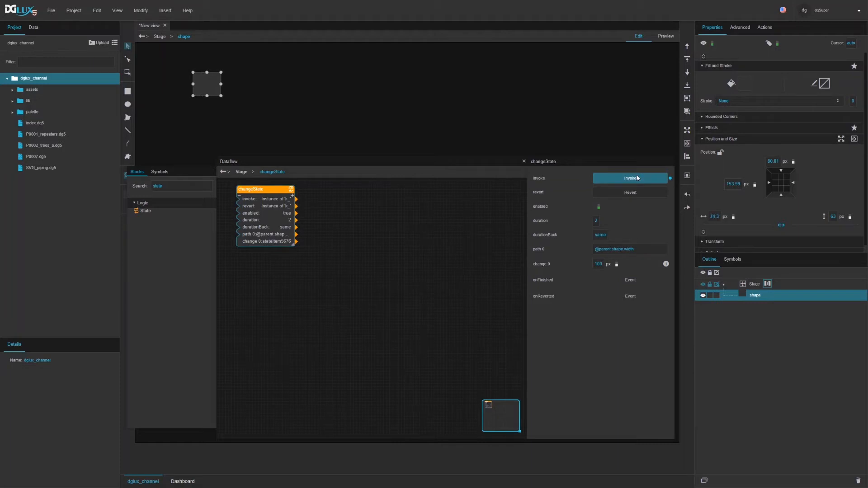
pyautogui.click(637, 193)
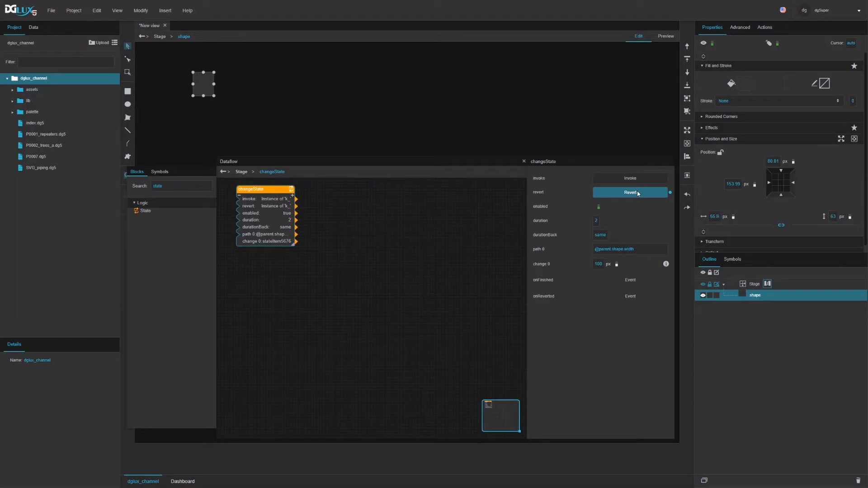
pyautogui.click(636, 181)
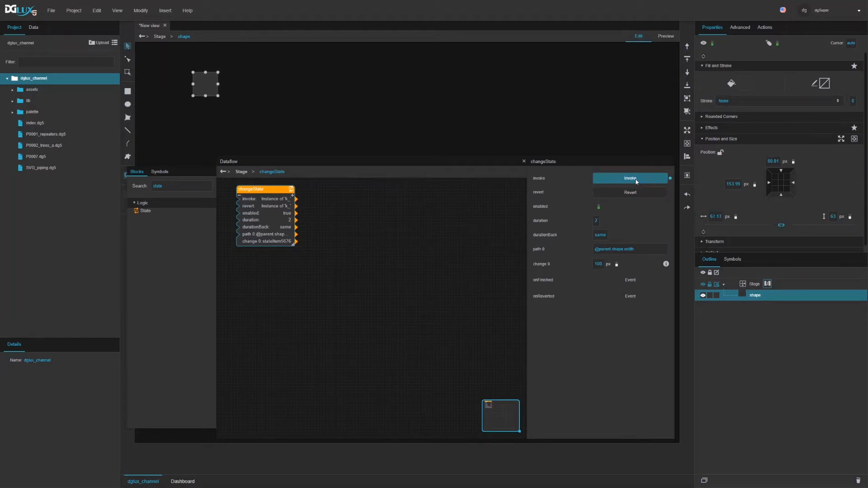
pyautogui.click(633, 193)
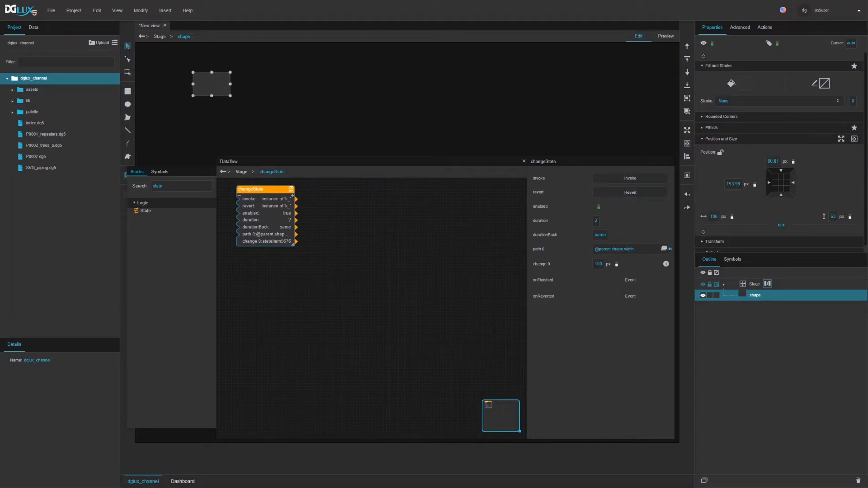
# - Set the easing of change 0 to Bounce and the changeState block's duration to 0.5
pyautogui.click(666, 264)
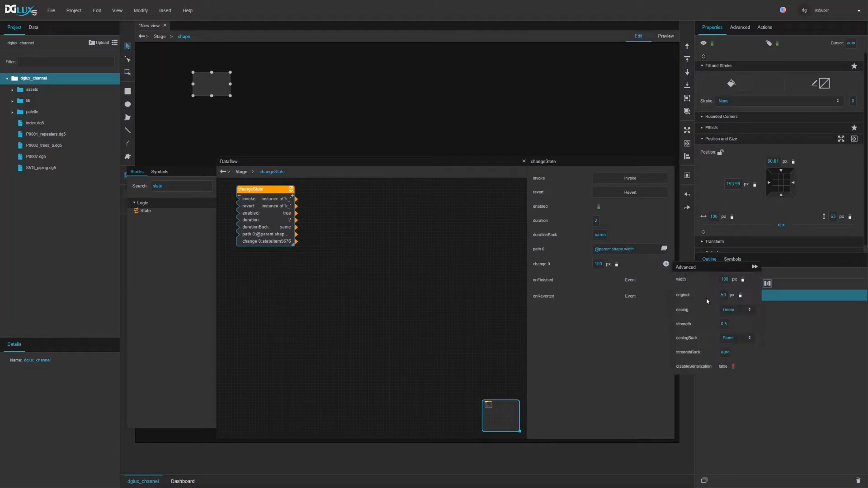
pyautogui.click(737, 311)
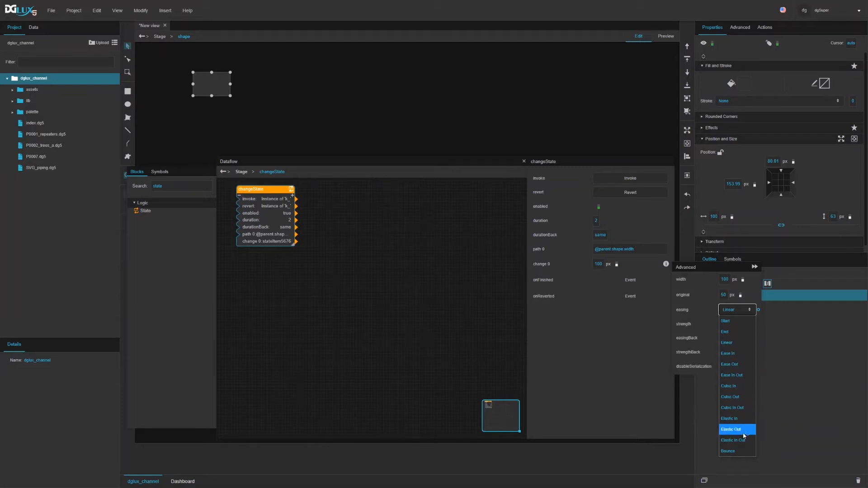
pyautogui.click(741, 454)
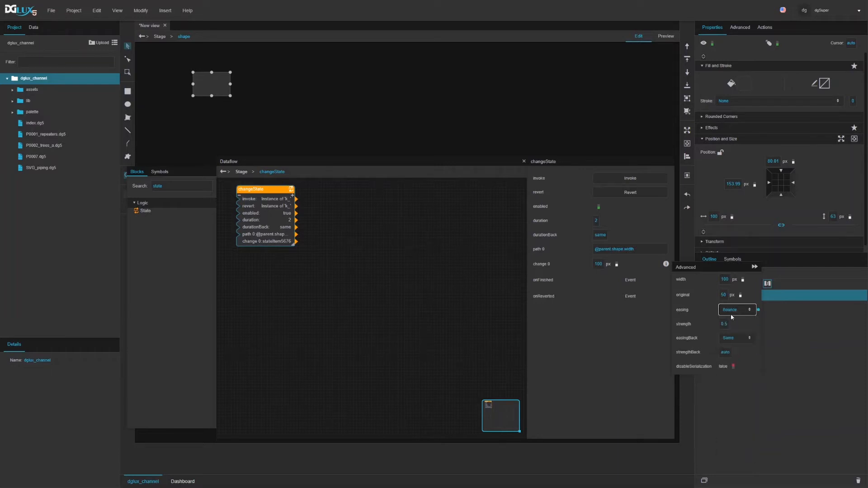
pyautogui.click(595, 221)
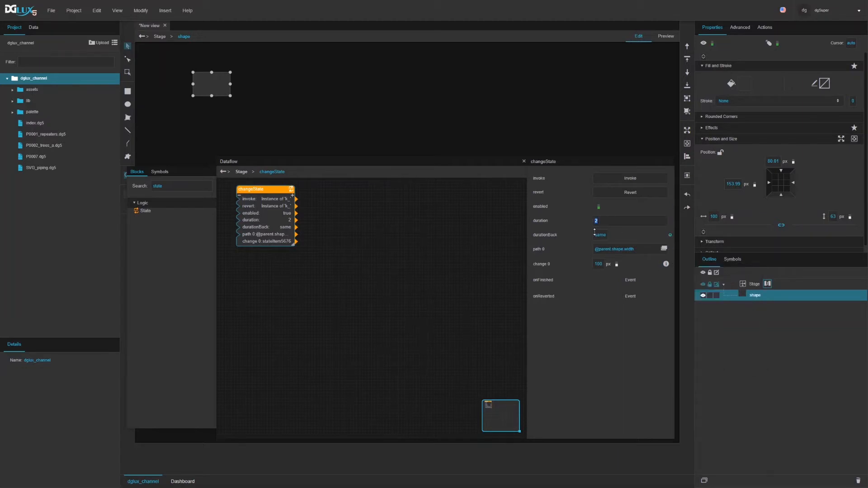
pyautogui.write('0.5')
# - Alternately revert and invoke the state change to check the Bounce easing on the rectangle
pyautogui.click(606, 194)
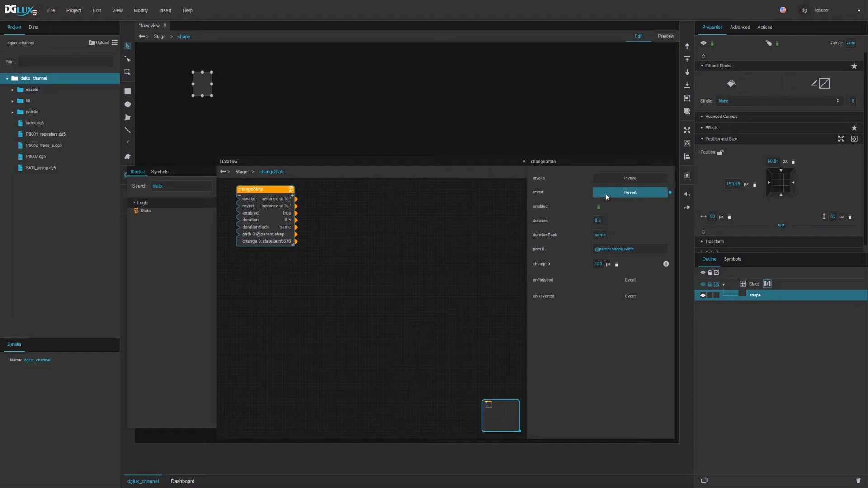
pyautogui.click(609, 179)
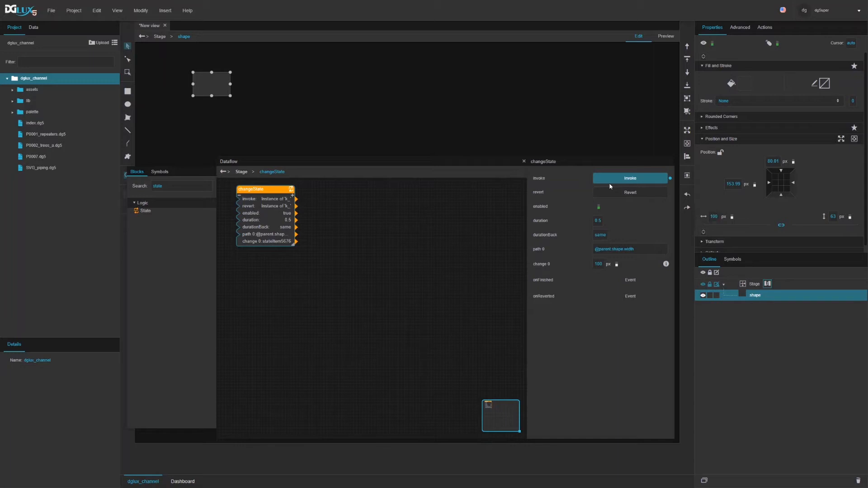
pyautogui.click(611, 192)
pyautogui.click(610, 180)
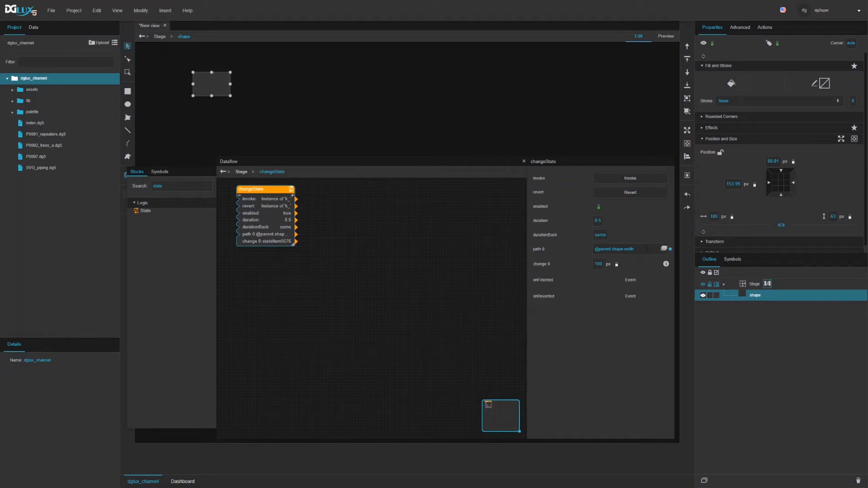
# - Toggle disableSerialization in the advanced settings of change 0 and set its target width to 200 px
pyautogui.click(666, 264)
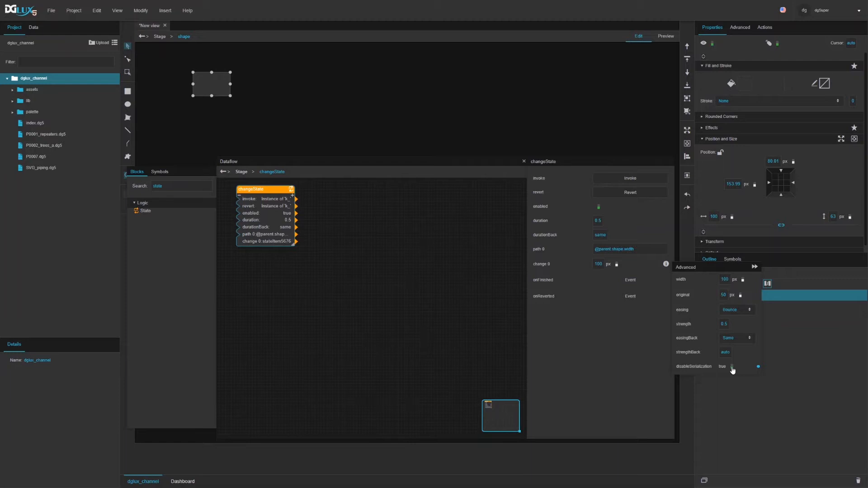
pyautogui.click(733, 367)
pyautogui.click(601, 264)
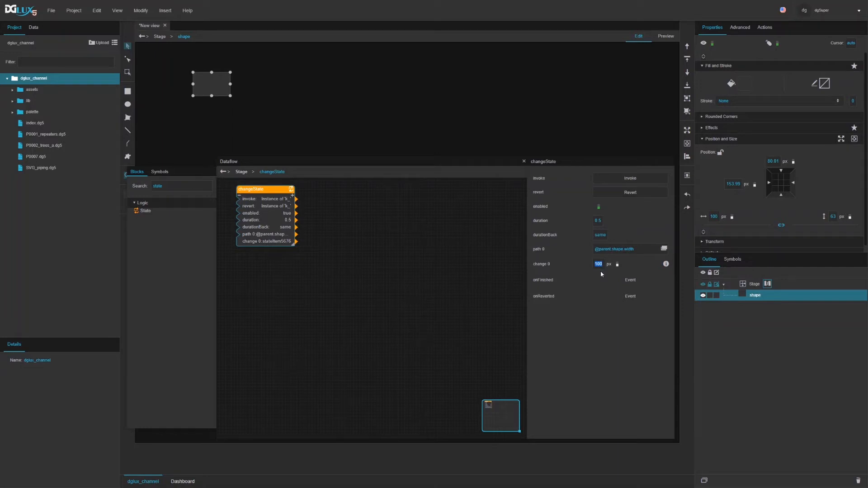
pyautogui.write('200')
# - Set the rectangle's own width to 50 px
pyautogui.click(713, 217)
pyautogui.write('50')
pyautogui.press('Return')
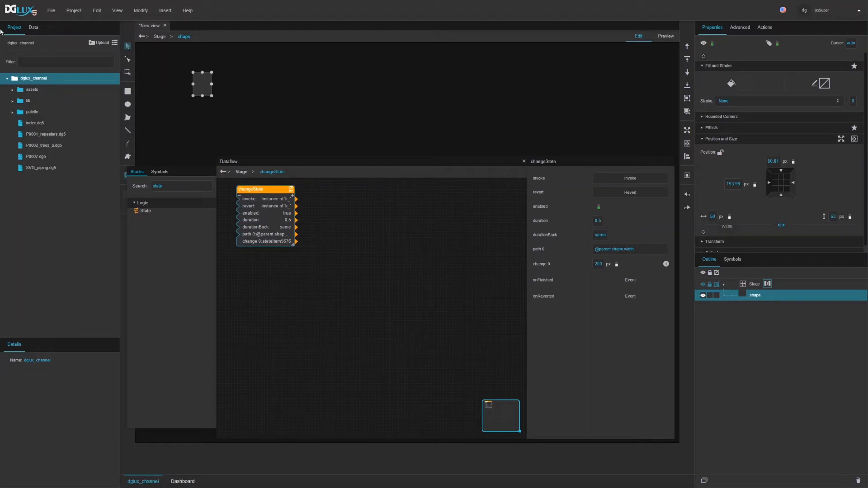
# - Save the view under the name temp in the dglux_channel project
pyautogui.click(51, 11)
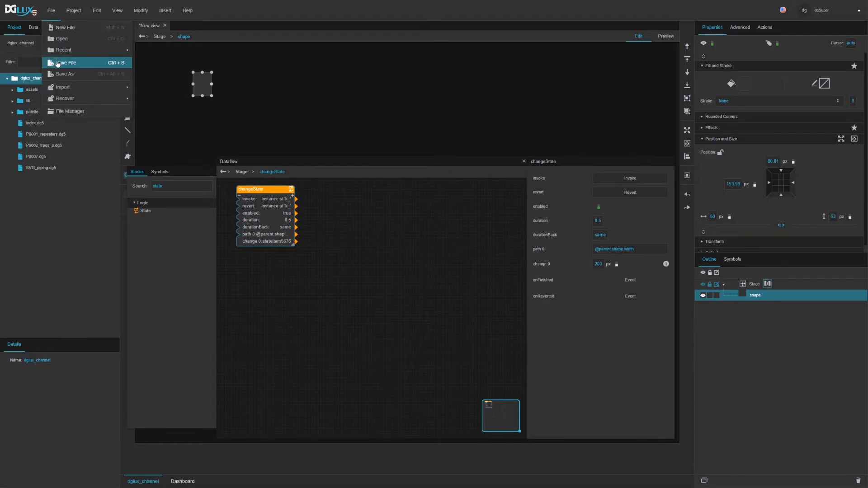
pyautogui.click(63, 74)
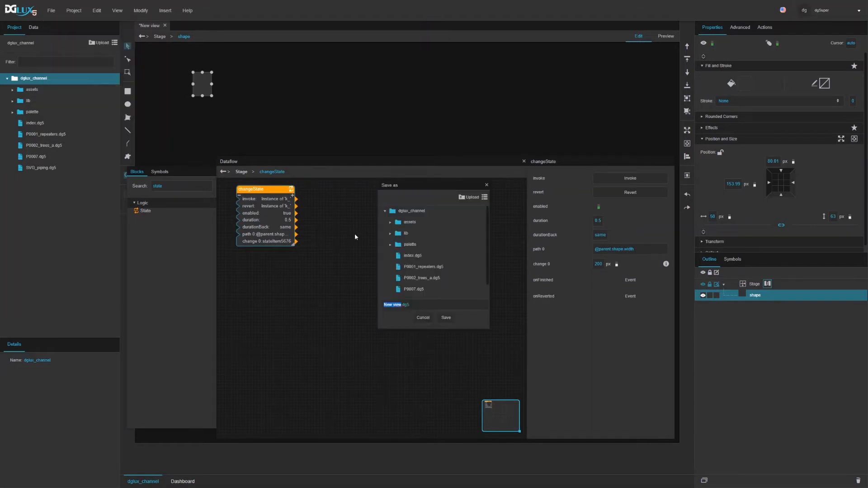
pyautogui.write('temp')
pyautogui.click(446, 318)
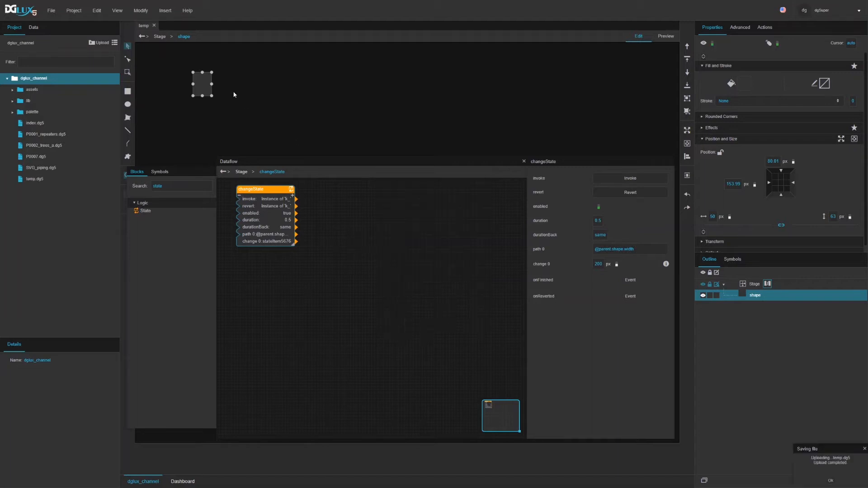
# - Close the temp view, reopen temp.dg5 from the project and select the rectangle to check its width
pyautogui.click(154, 26)
pyautogui.doubleClick(38, 180)
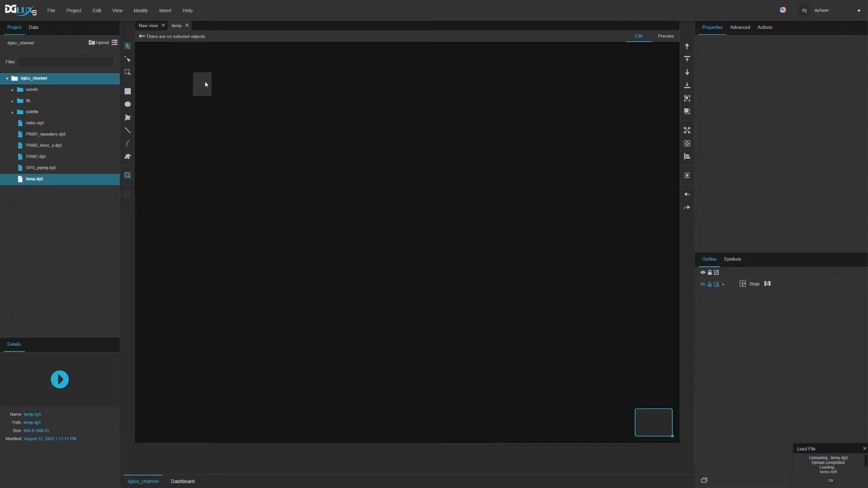
pyautogui.click(208, 86)
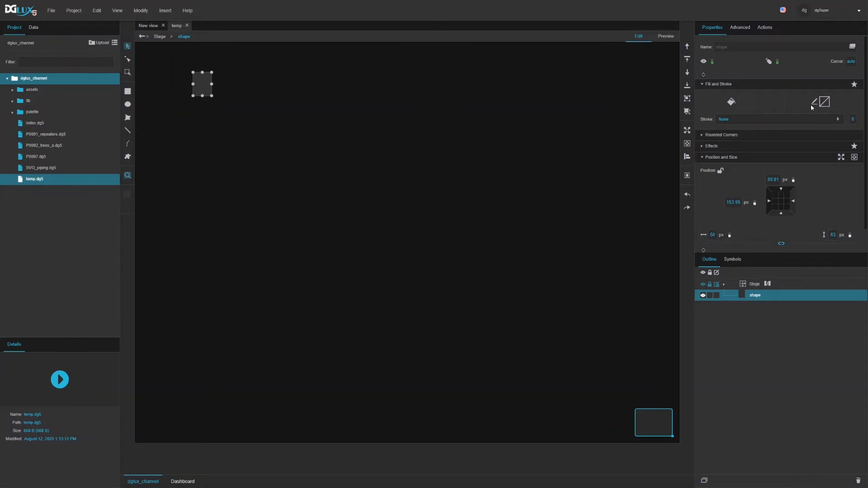
# - Invoke the changeState block in the Stage's dataflow and save the temp file with the rectangle in its changed state
pyautogui.click(767, 284)
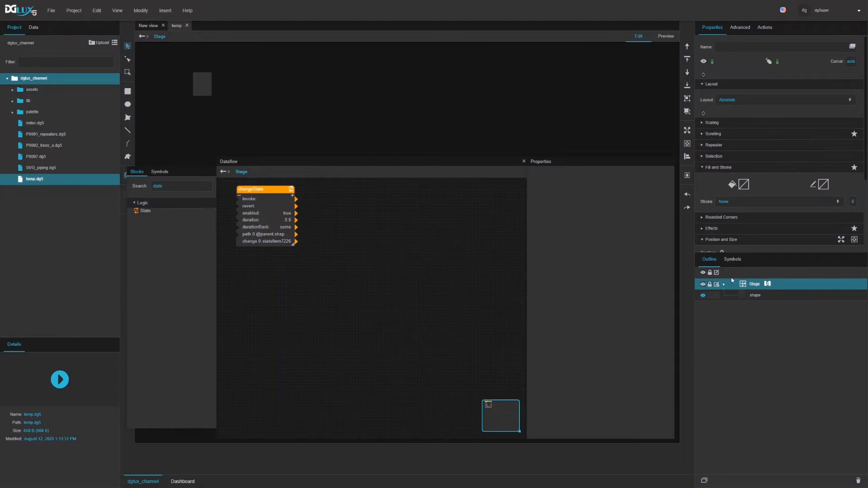
pyautogui.click(265, 189)
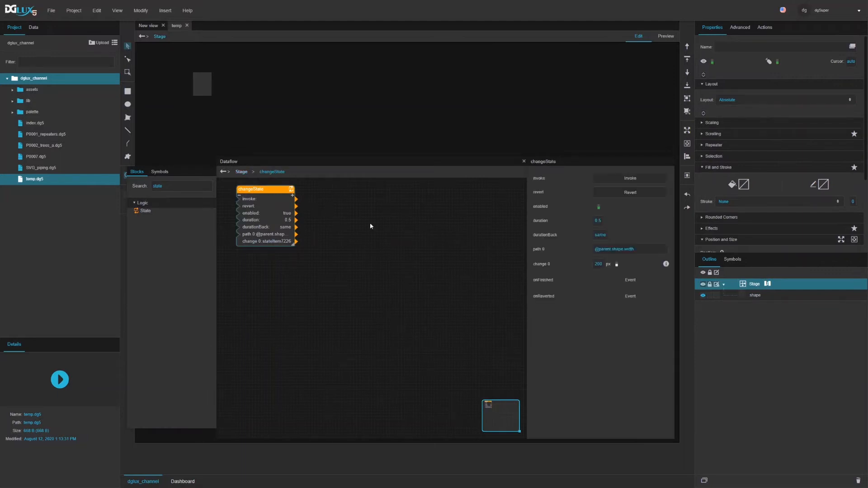
pyautogui.click(616, 178)
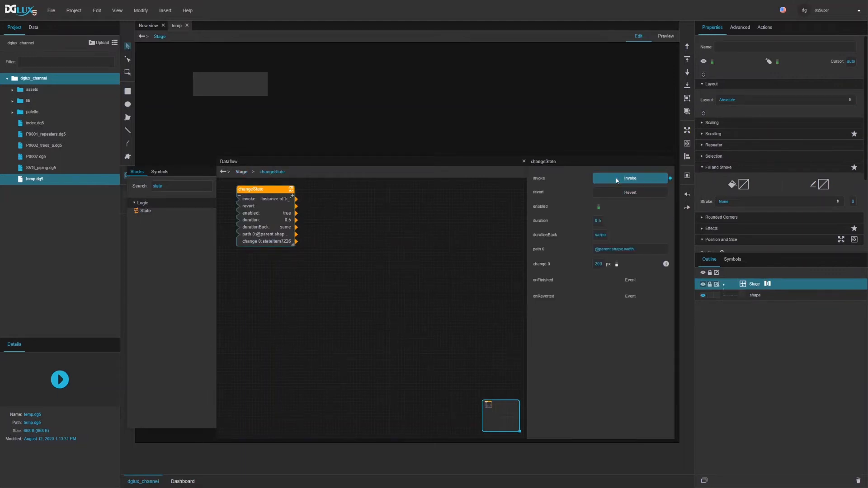
pyautogui.click(51, 11)
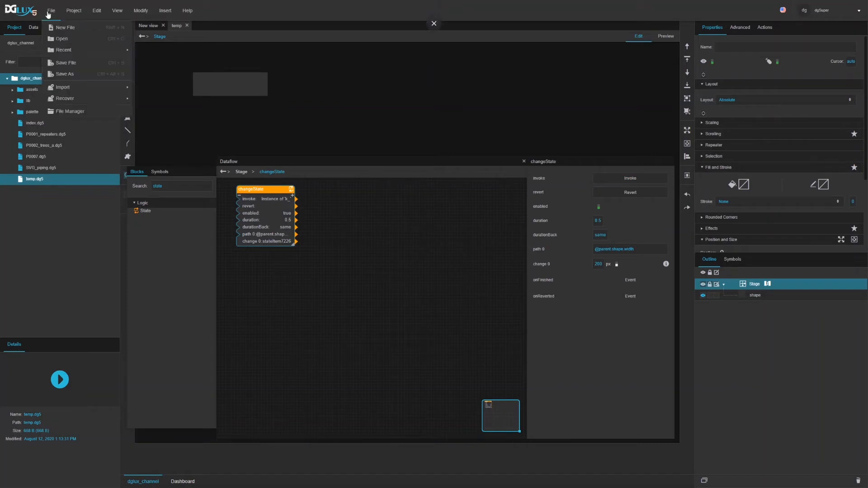
pyautogui.click(61, 62)
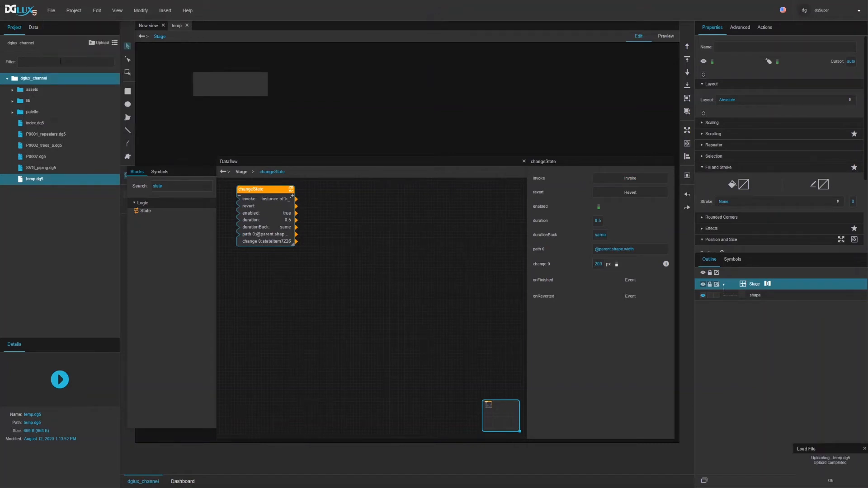
# - Close and reopen temp.dg5 and inspect the width the rectangle was saved with
pyautogui.click(187, 25)
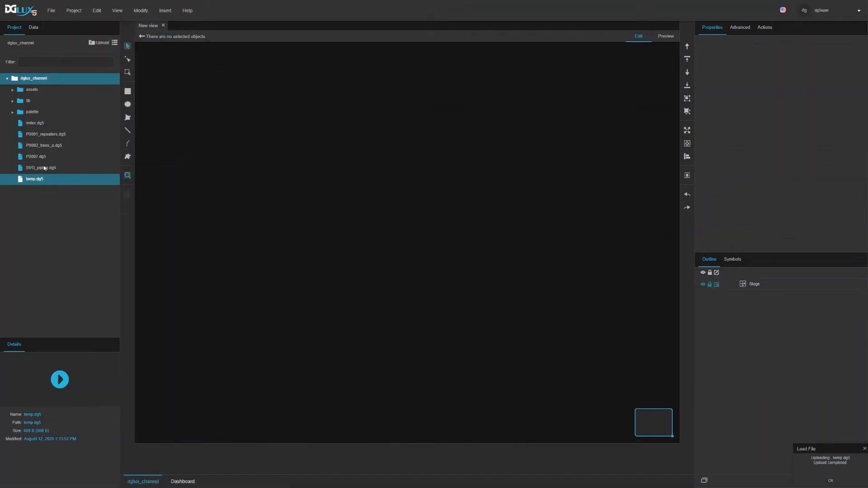
pyautogui.doubleClick(38, 182)
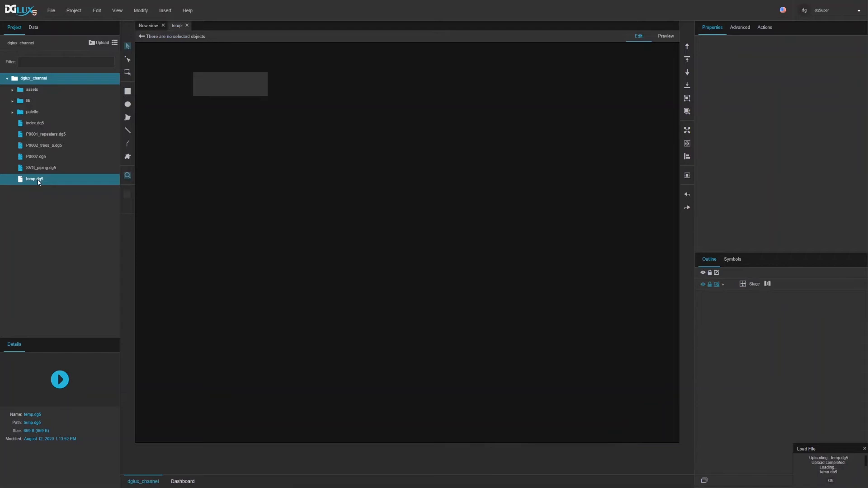
pyautogui.click(248, 94)
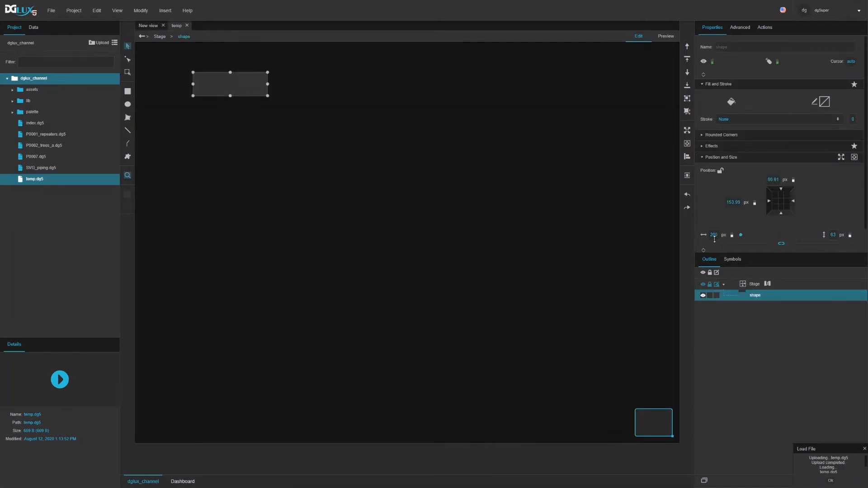
# - Show the Stage's dataflow and set the rectangle's own width back to 50 px
pyautogui.click(767, 284)
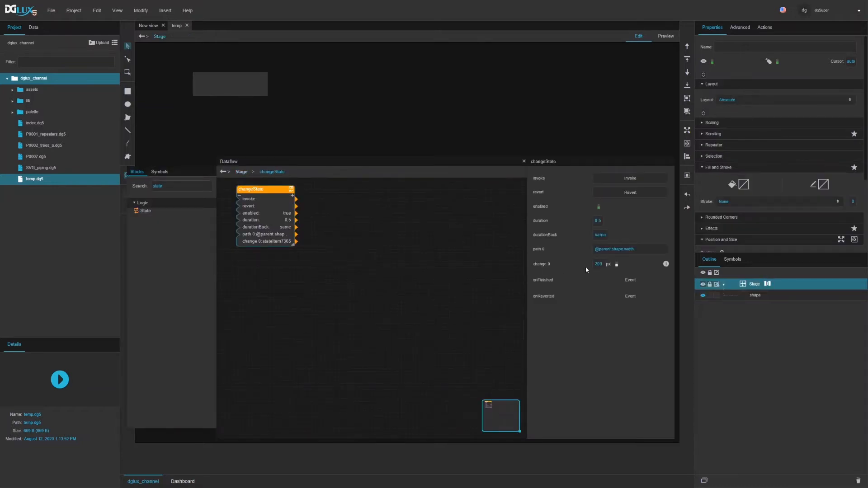
pyautogui.click(765, 297)
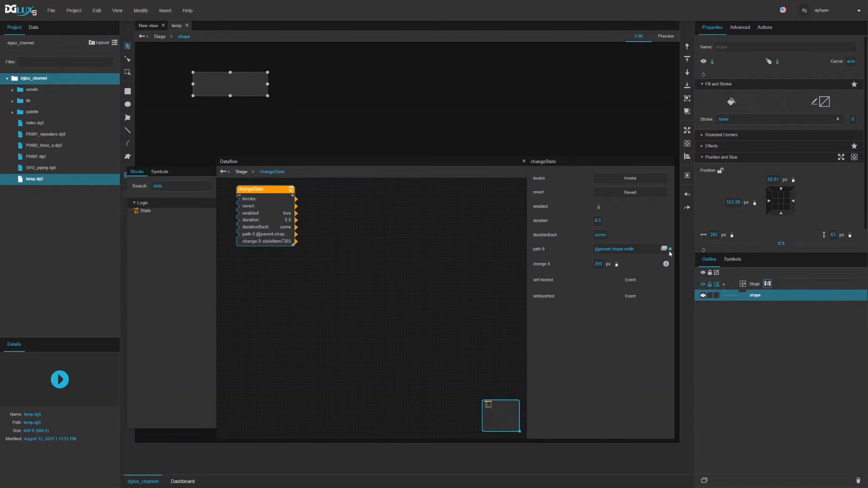
pyautogui.moveTo(671, 249); pyautogui.dragTo(713, 233)
pyautogui.write('50')
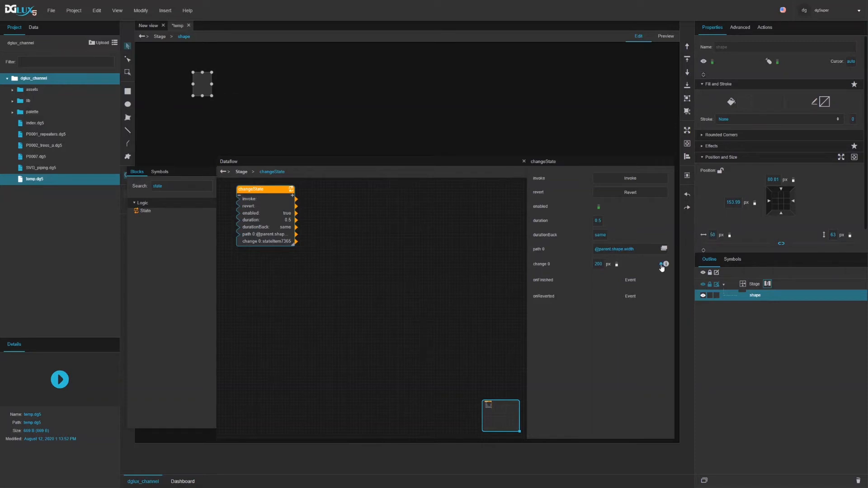
# - Set disableSerialization to true in the advanced settings of change 0 and save the temp file
pyautogui.click(665, 264)
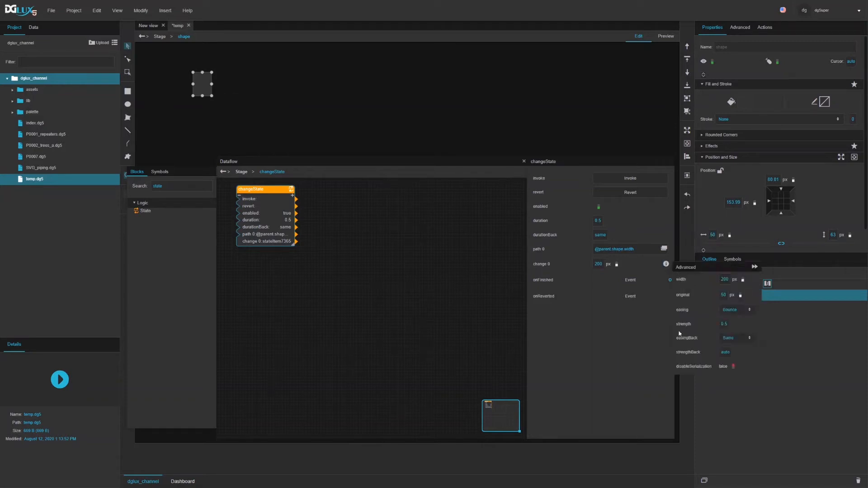
pyautogui.click(733, 367)
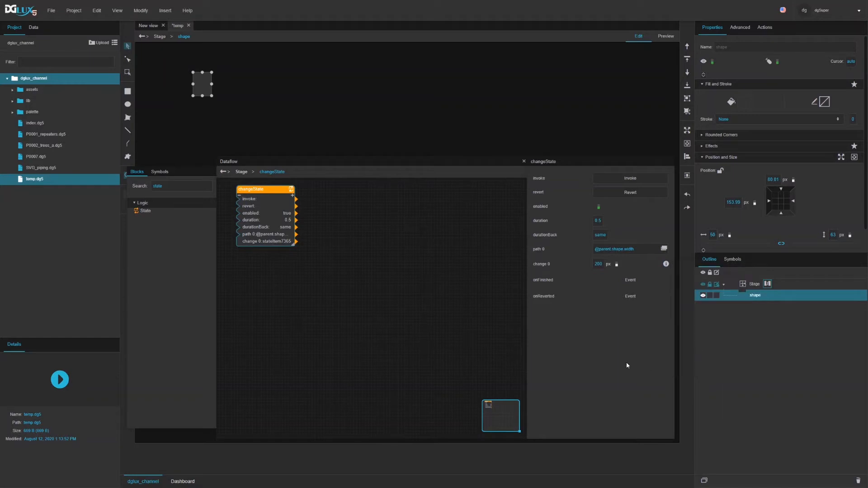
pyautogui.click(51, 16)
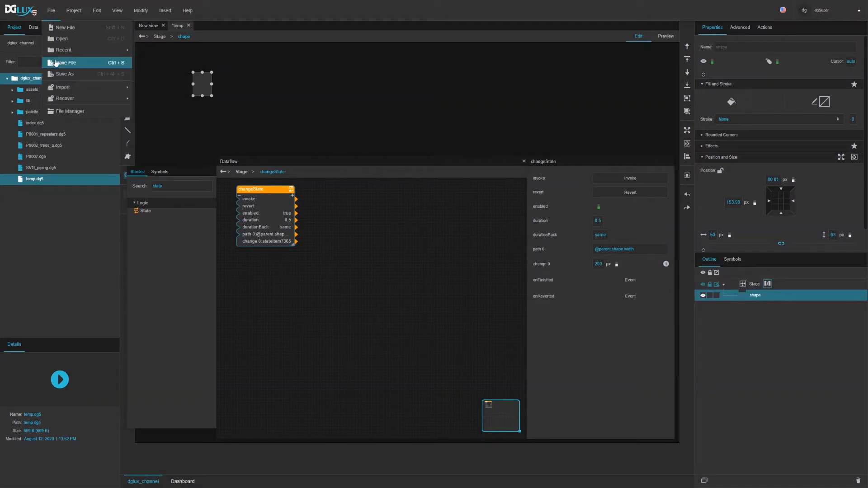
pyautogui.click(62, 63)
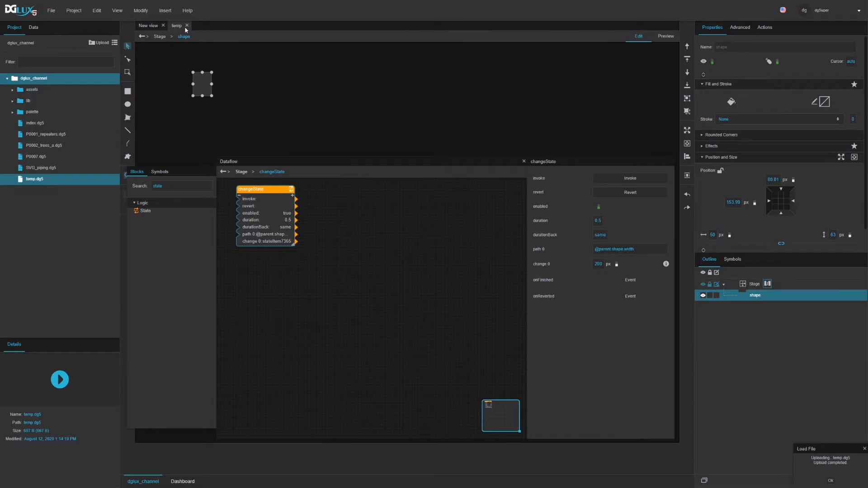
# - Reload temp.dg5 by closing and reopening it, and select the rectangle to view its width
pyautogui.click(187, 26)
pyautogui.doubleClick(37, 180)
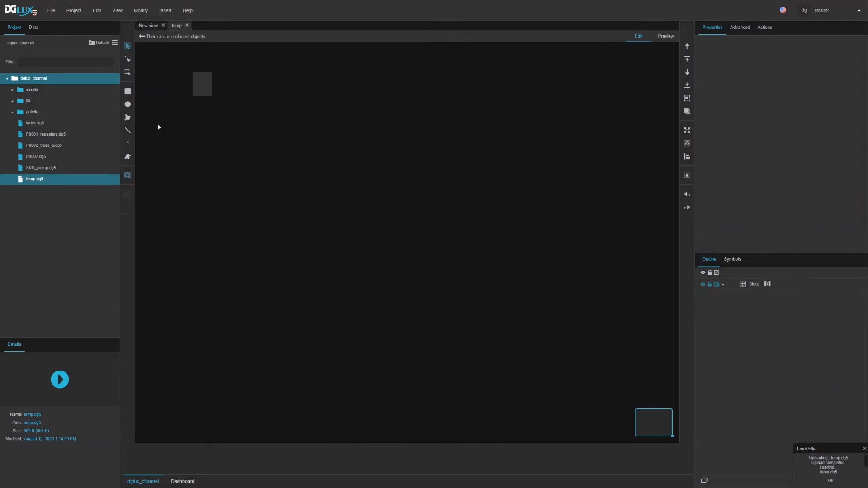
pyautogui.click(205, 83)
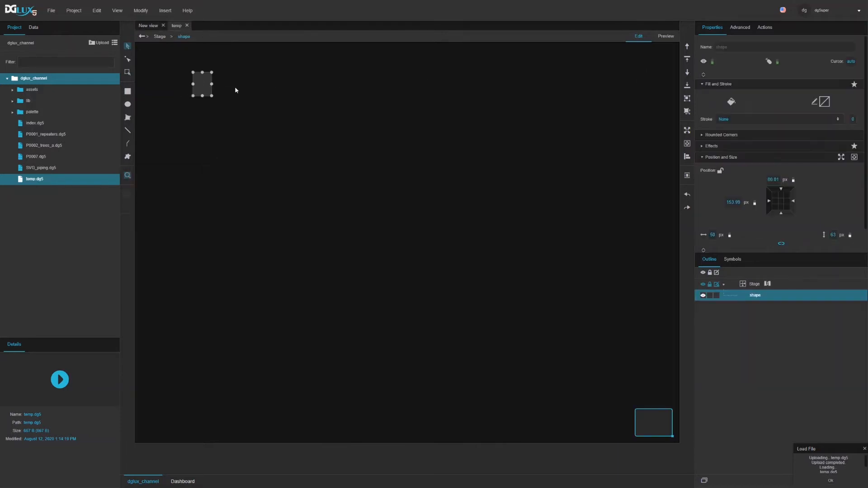
# - Open the Stage's dataflow and examine disableSerialization in the advanced settings of change 0 on the changeState block
pyautogui.click(768, 284)
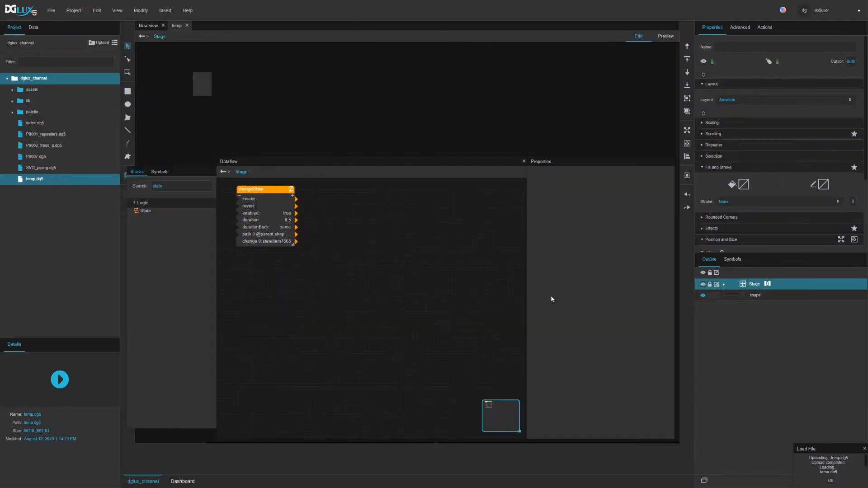
pyautogui.click(313, 234)
pyautogui.click(666, 264)
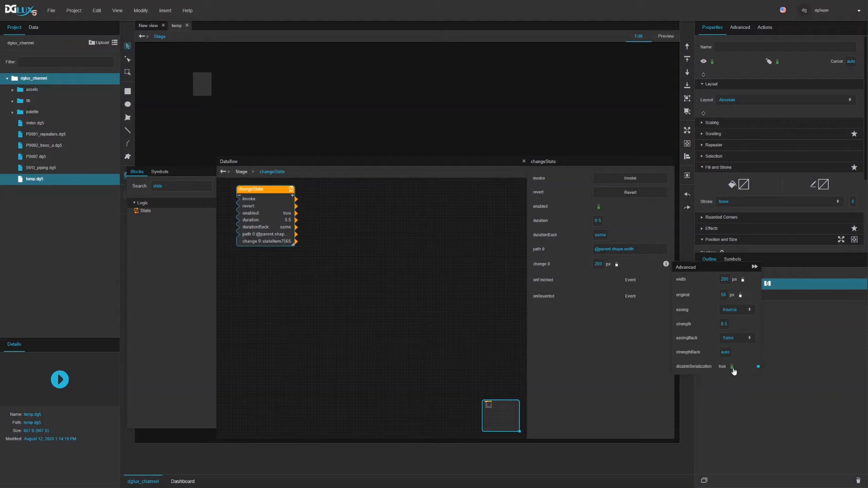
# - Invoke the state change on the rectangle and save the temp file while serialization is disabled
pyautogui.click(607, 182)
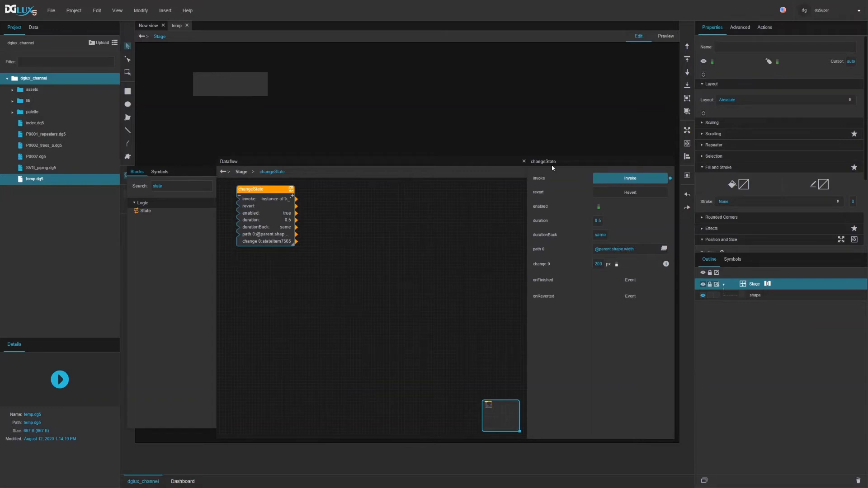
pyautogui.click(51, 11)
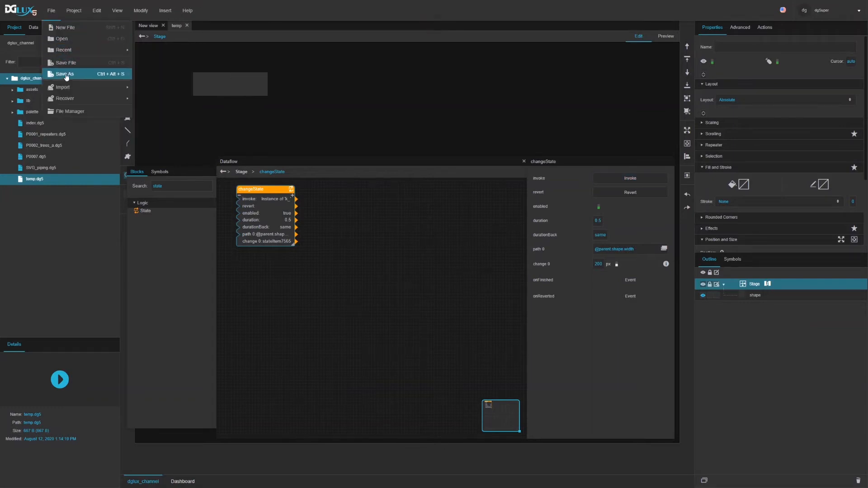
pyautogui.click(65, 75)
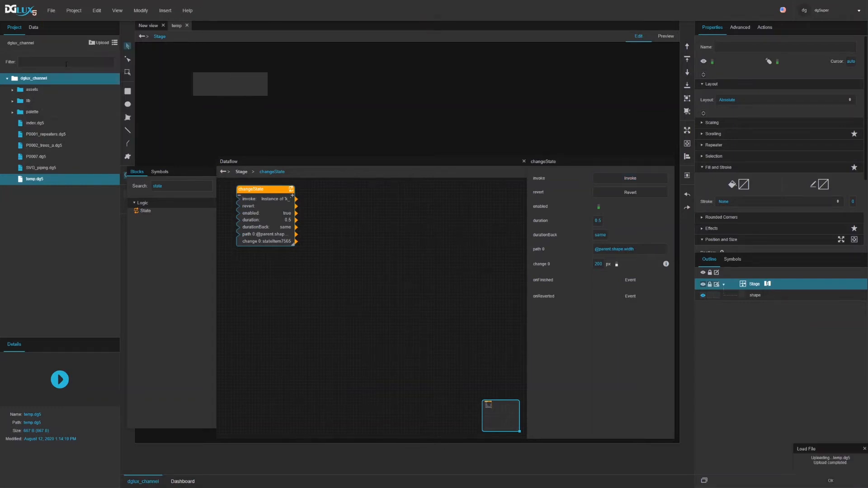
# - Close and reopen temp.dg5 and select the rectangle to check which width was stored with serialization disabled
pyautogui.click(186, 26)
pyautogui.doubleClick(39, 181)
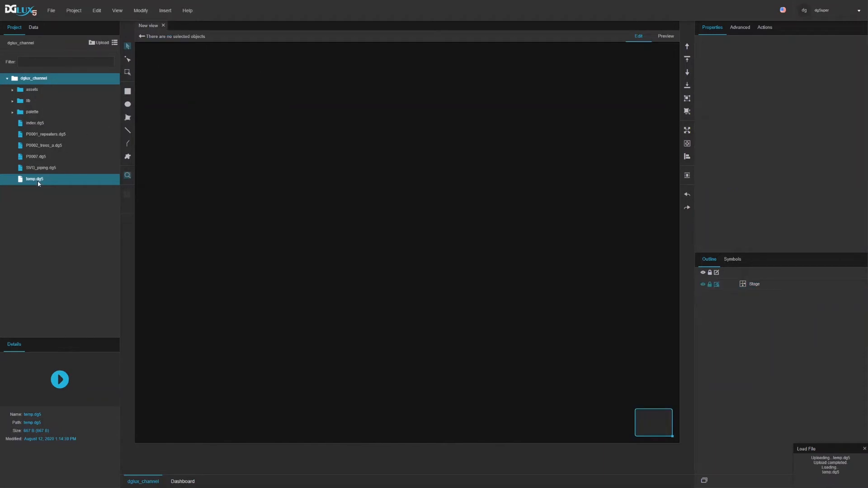
pyautogui.click(205, 90)
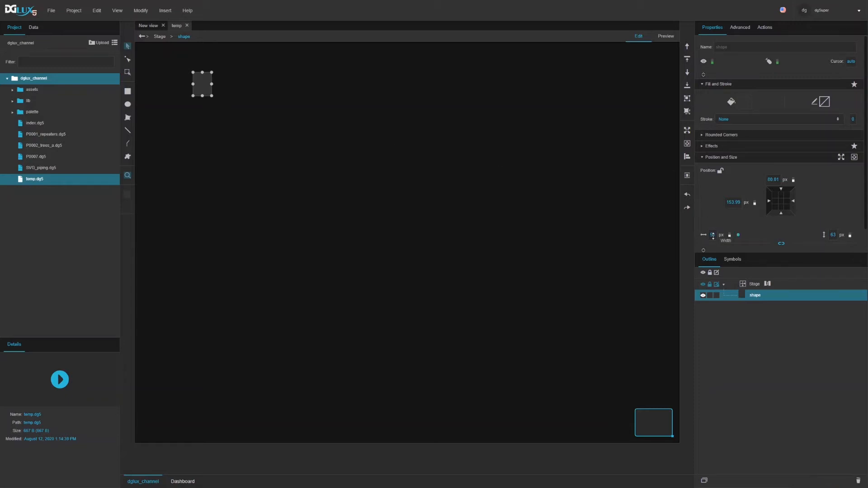
# - Open the Stage's dataflow and review the advanced settings of change 0 on the changeState block
pyautogui.click(768, 284)
pyautogui.click(278, 233)
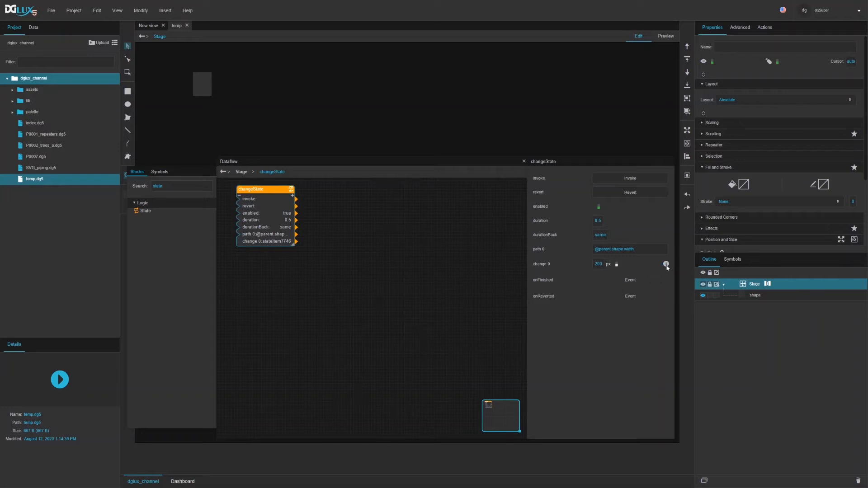
pyautogui.click(666, 264)
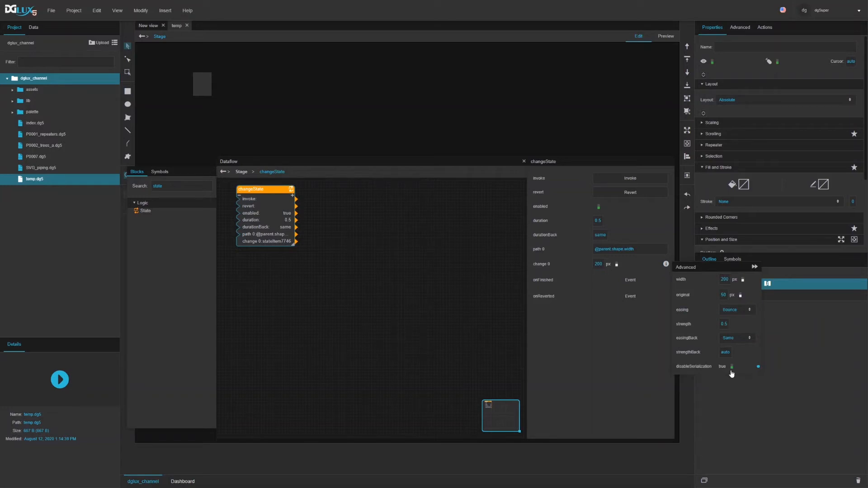
pyautogui.click(263, 190)
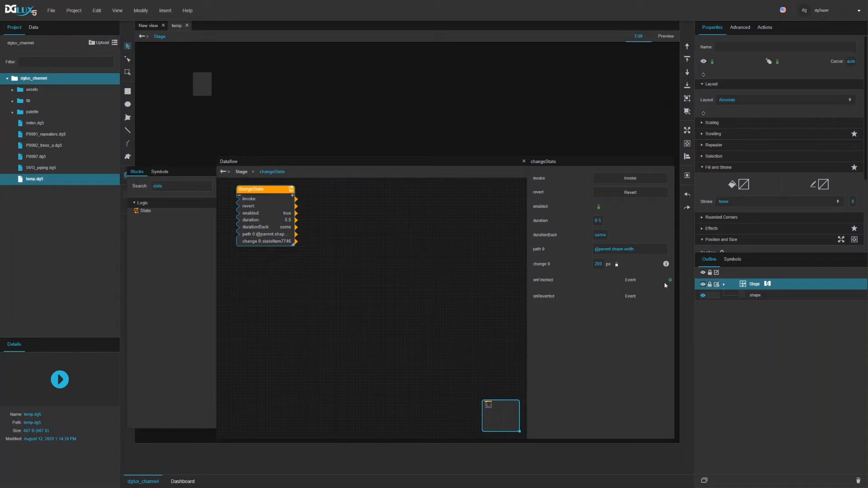
# - Add two extra path and change pairs to the changeState block and remove both again
pyautogui.click(292, 196)
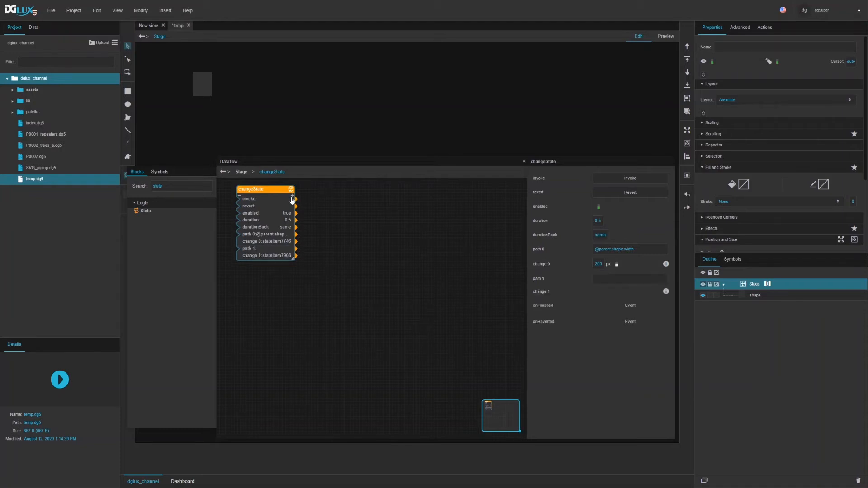
pyautogui.click(292, 198)
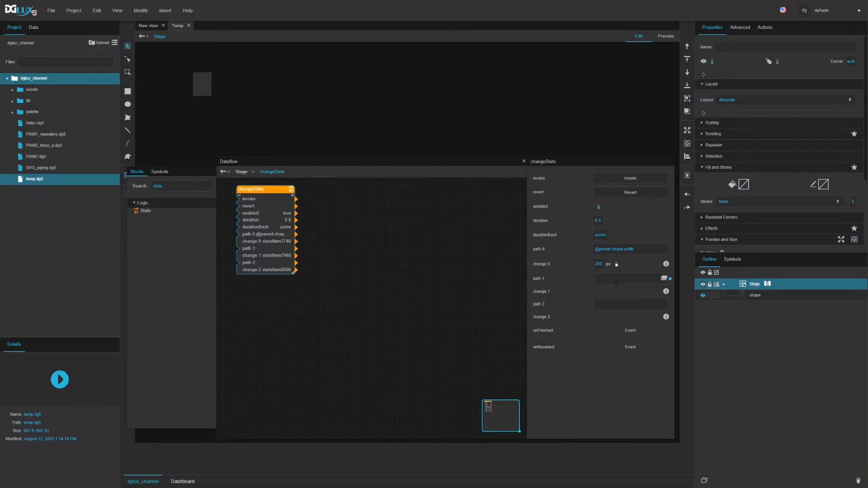
pyautogui.click(616, 282)
pyautogui.click(239, 196)
pyautogui.click(240, 195)
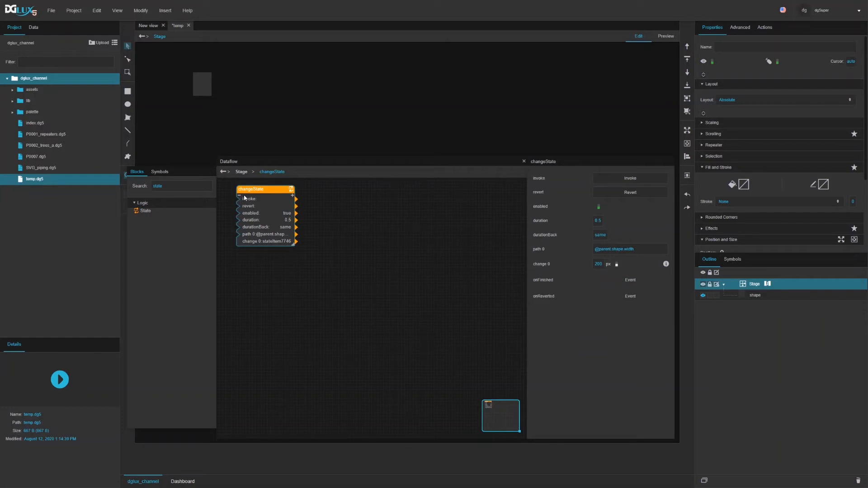
# - Invoke the changeState block on the rectangle and revert the change
pyautogui.moveTo(265, 189); pyautogui.dragTo(265, 194)
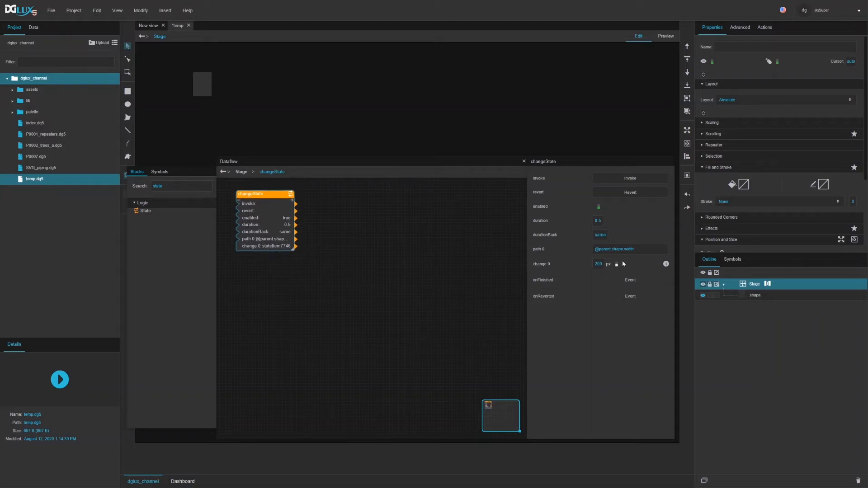
pyautogui.moveTo(263, 194); pyautogui.dragTo(263, 194)
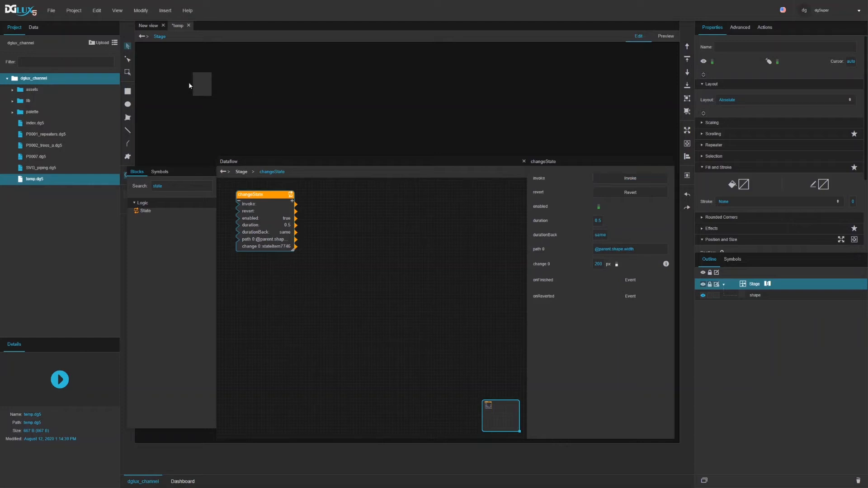
pyautogui.click(631, 178)
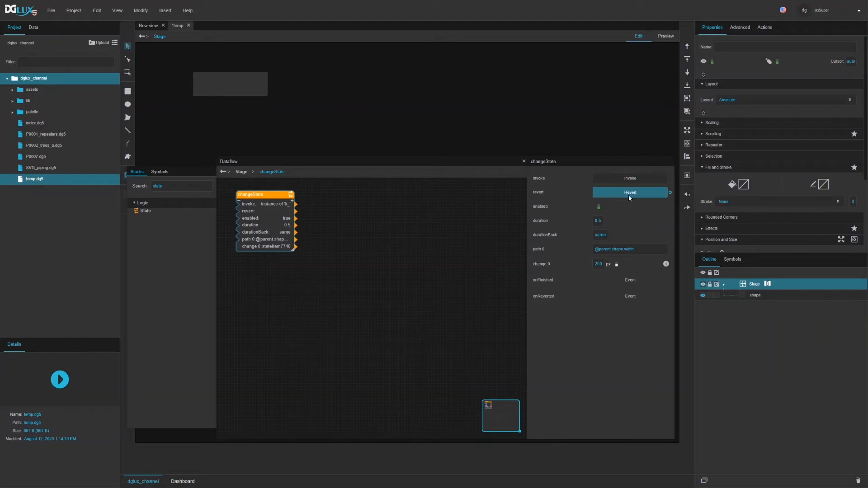
pyautogui.click(629, 194)
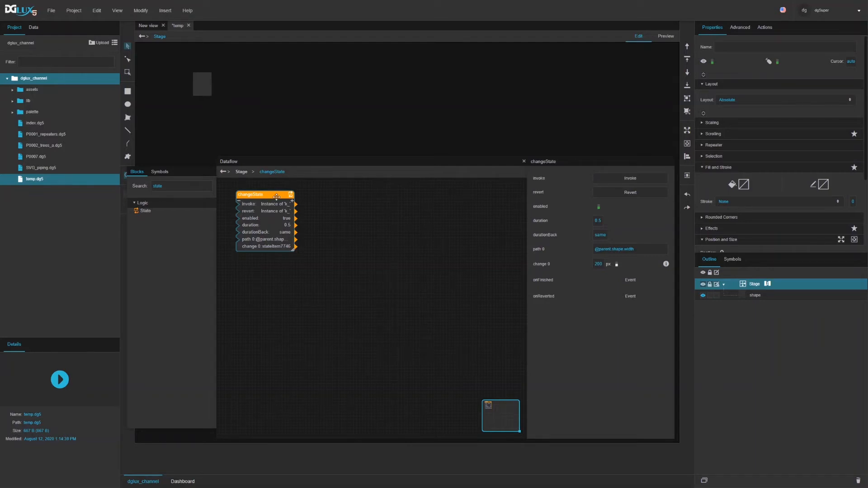
# - Duplicate the changeState block beside the original and bind the original's onFinished event to the copy's invoke, keeping onFinished pinned
pyautogui.hotkey('ctrl', 'v')
pyautogui.moveTo(277, 197); pyautogui.dragTo(350, 195)
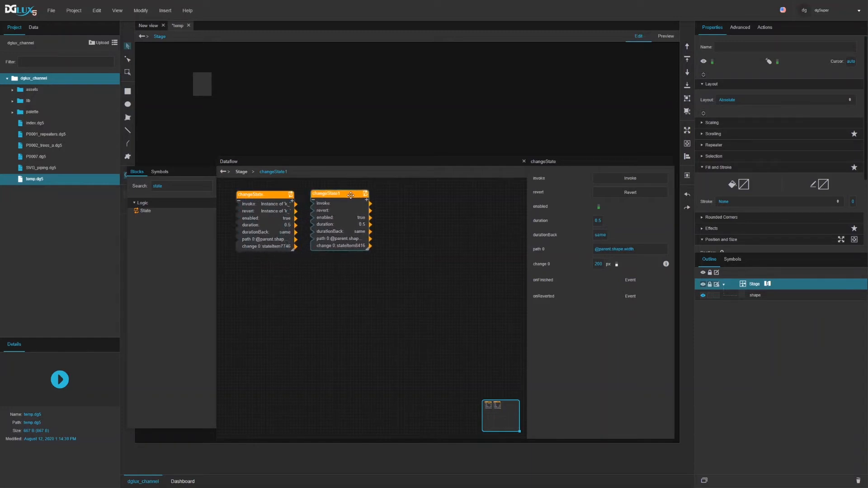
pyautogui.click(264, 235)
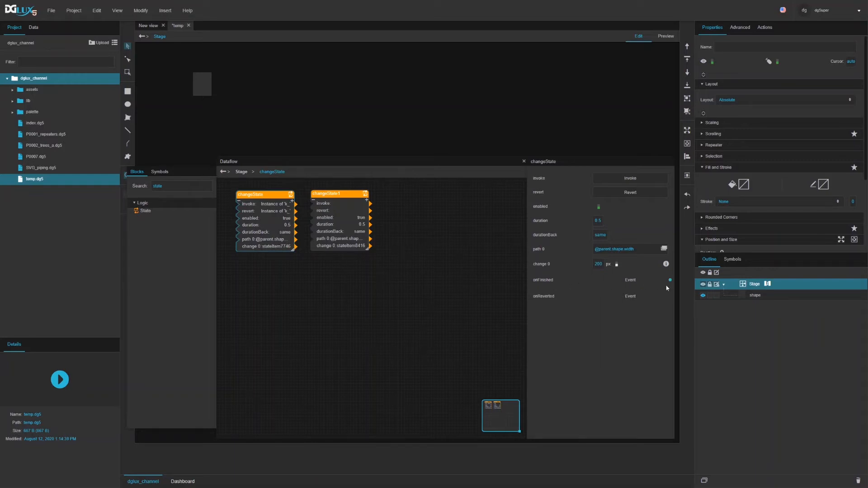
pyautogui.moveTo(670, 280); pyautogui.dragTo(325, 203)
pyautogui.rightClick(671, 283)
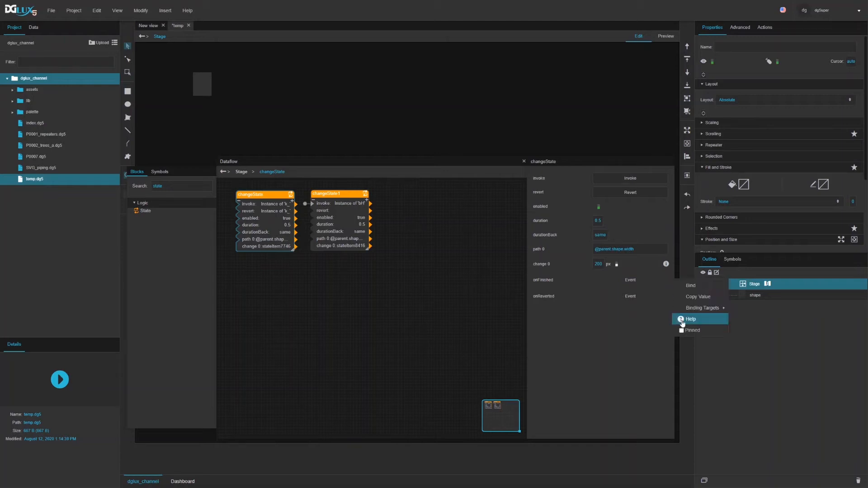
pyautogui.click(684, 331)
pyautogui.moveTo(340, 195); pyautogui.dragTo(345, 196)
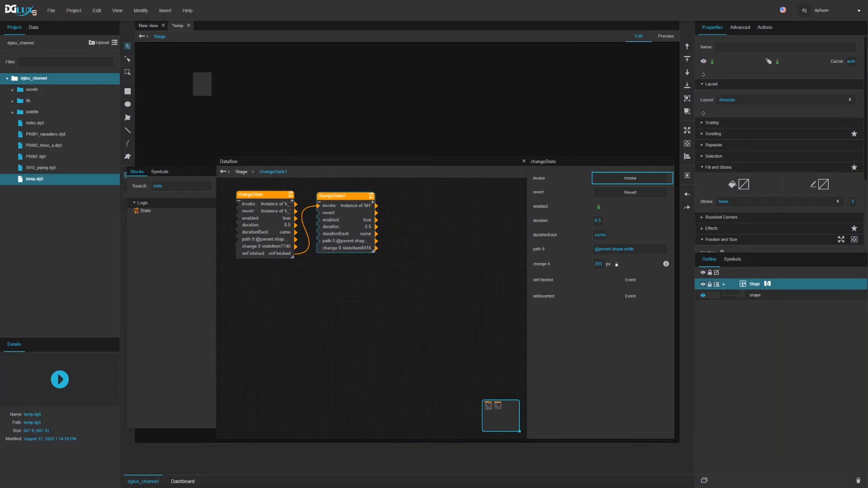
# - Set change 0 of the changeState1 block to 50 px and invoke changeState to run the chained animation
pyautogui.doubleClick(599, 264)
pyautogui.write('50')
pyautogui.click(242, 195)
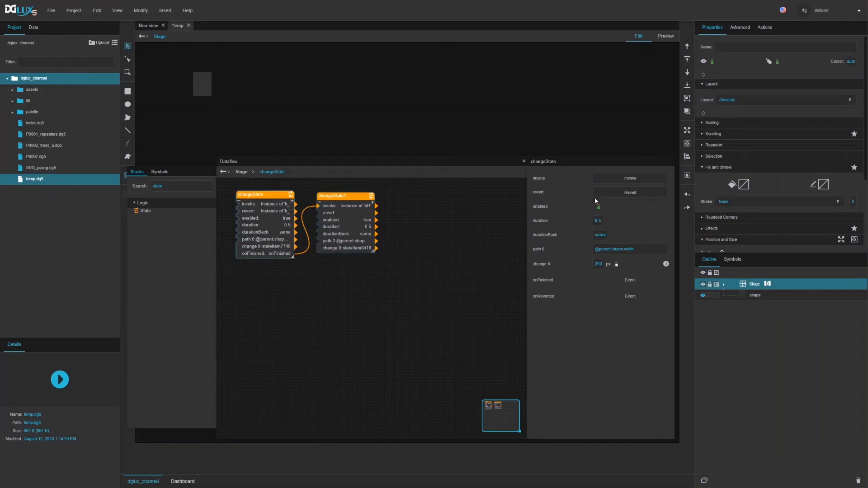
pyautogui.click(625, 181)
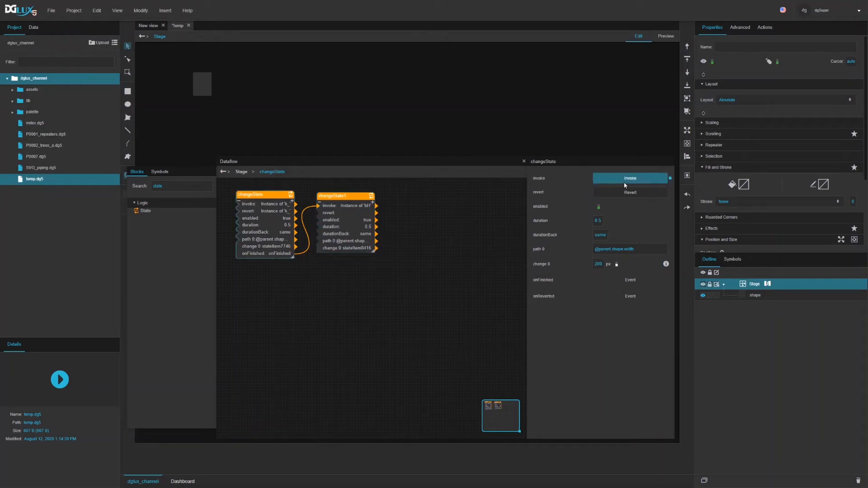
pyautogui.click(626, 180)
# - Narrow the changeState1 block and reset its invoke property to remove the binding
pyautogui.click(348, 223)
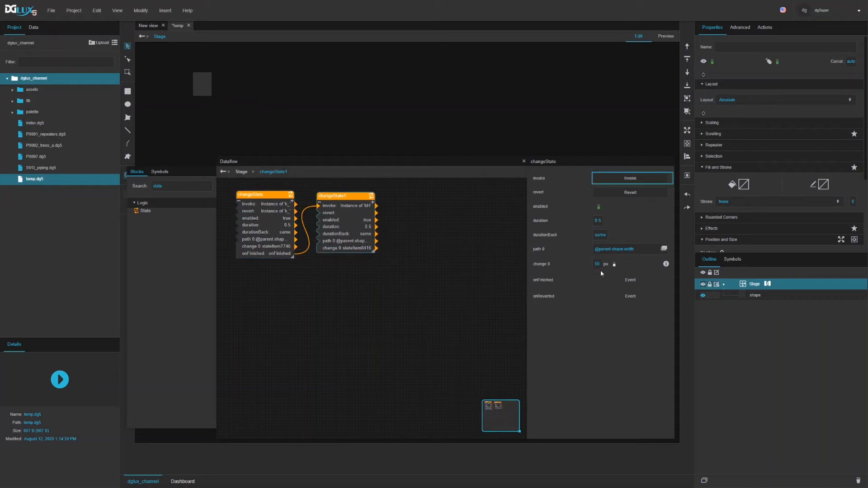
pyautogui.moveTo(345, 218); pyautogui.dragTo(337, 216)
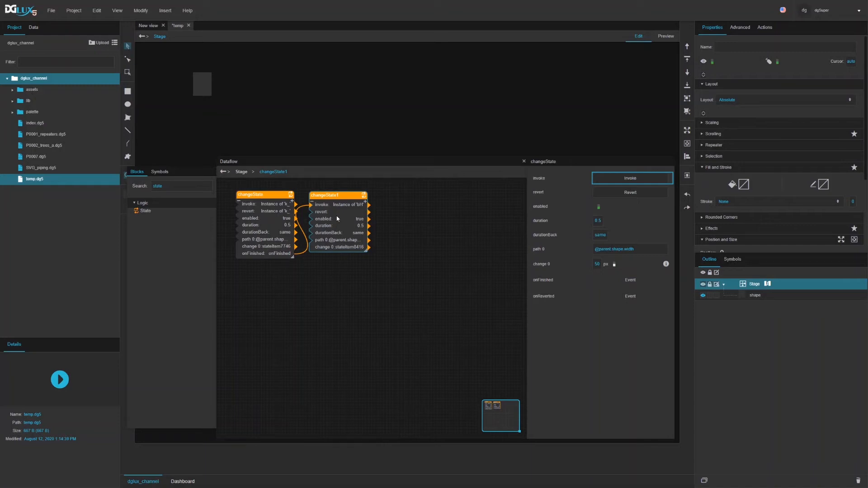
pyautogui.moveTo(367, 252); pyautogui.dragTo(360, 252)
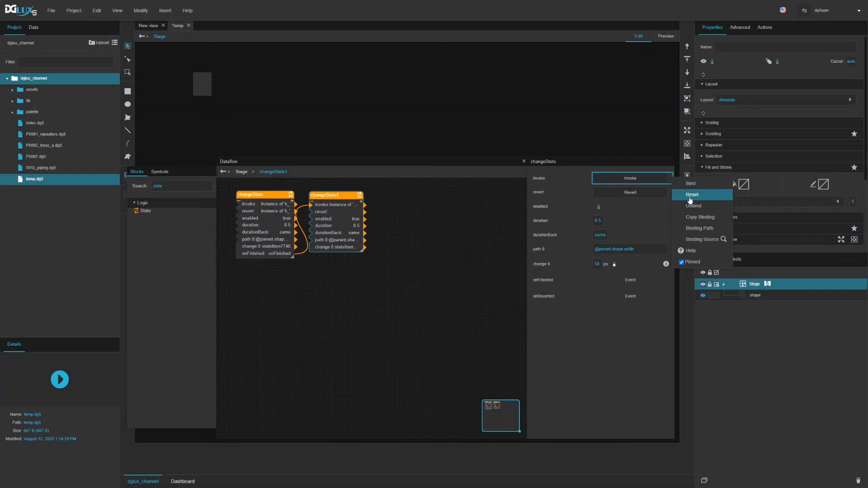
pyautogui.click(689, 198)
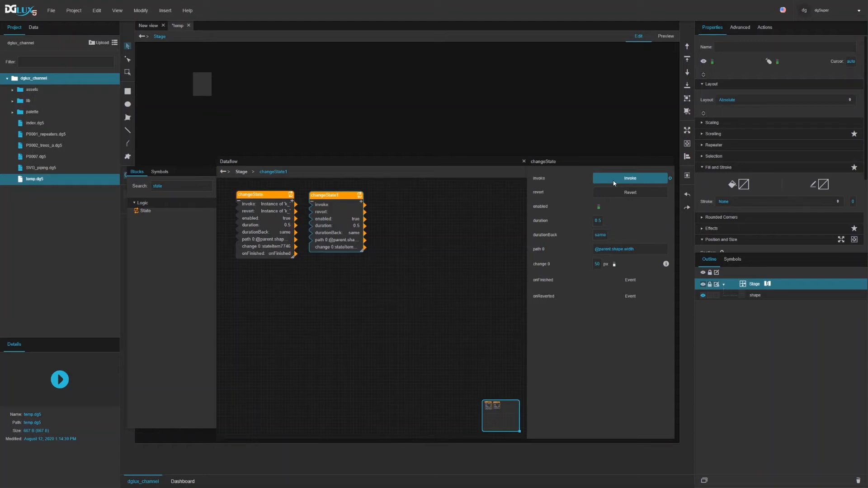
# - Space the two state blocks apart, bind changeState's onFinished to changeState1's invoke, and invoke changeState
pyautogui.moveTo(321, 195); pyautogui.dragTo(381, 194)
pyautogui.moveTo(277, 196); pyautogui.dragTo(313, 199)
pyautogui.moveTo(331, 256); pyautogui.dragTo(366, 200)
pyautogui.click(317, 197)
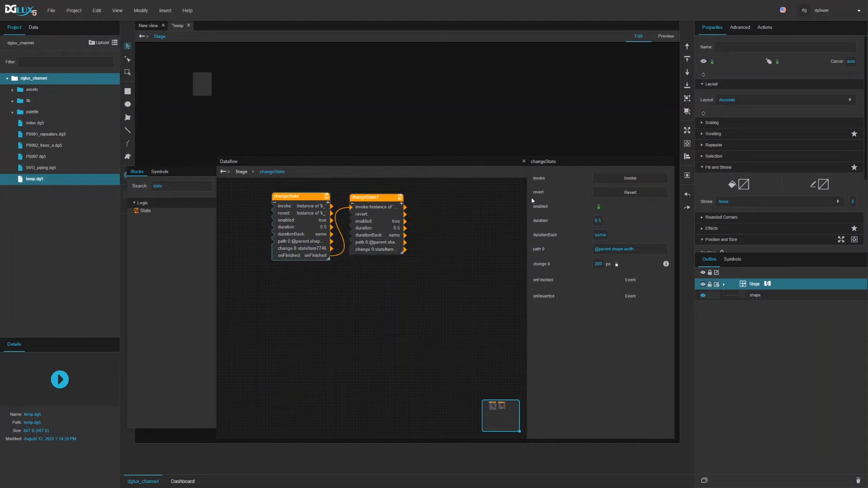
pyautogui.click(626, 184)
# - Add a String block below the state blocks and bind its value to changeState's invoke
pyautogui.doubleClick(179, 190)
pyautogui.write('st')
pyautogui.moveTo(144, 213); pyautogui.dragTo(276, 207)
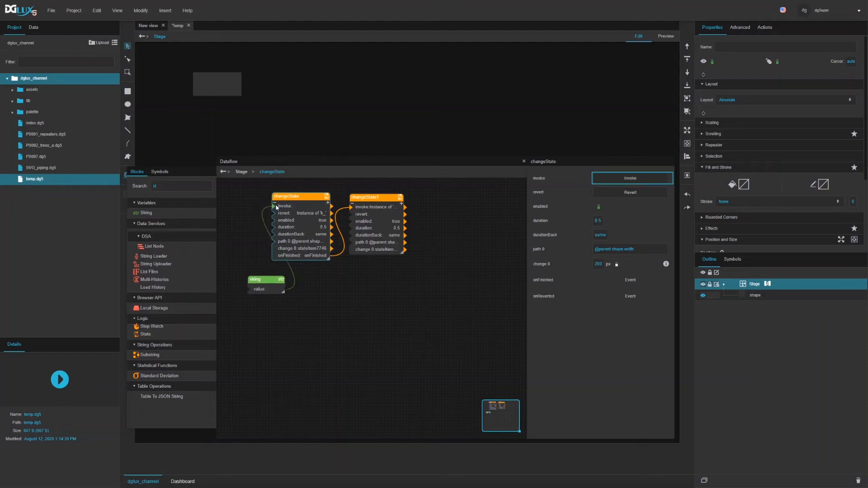
# - Enter dfd as the string block's value to test the trigger, and reset the value
pyautogui.click(272, 280)
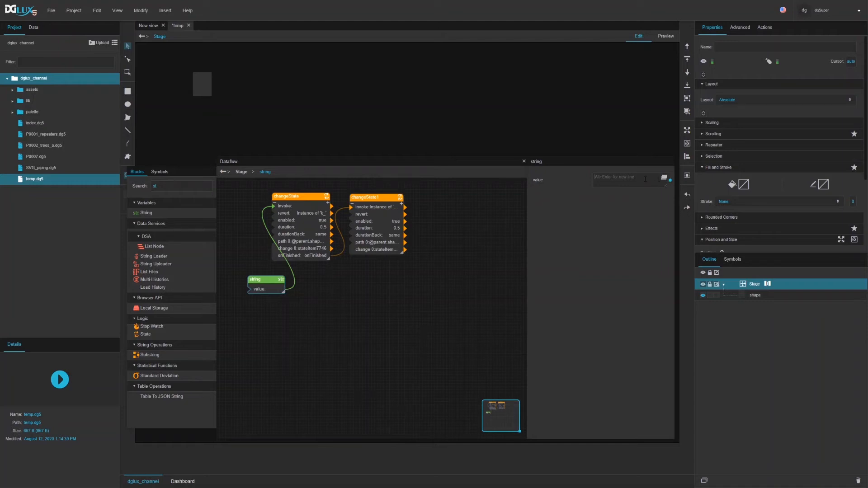
pyautogui.write('dfd')
pyautogui.click(670, 181)
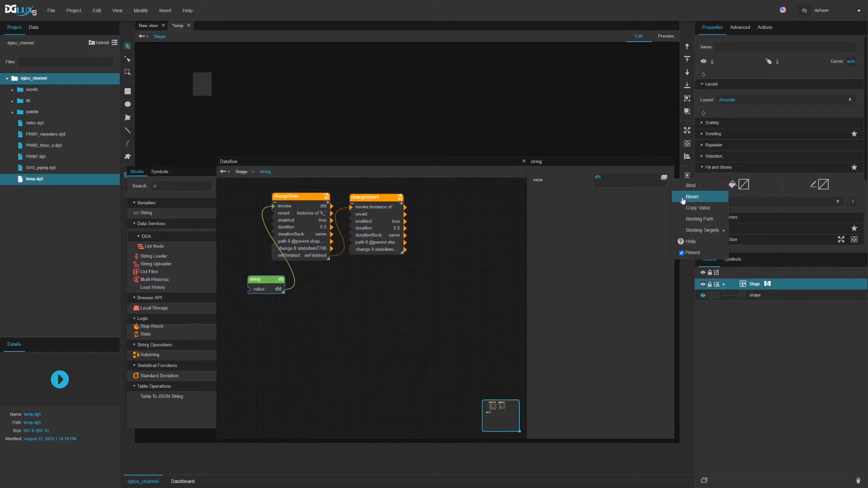
pyautogui.click(682, 198)
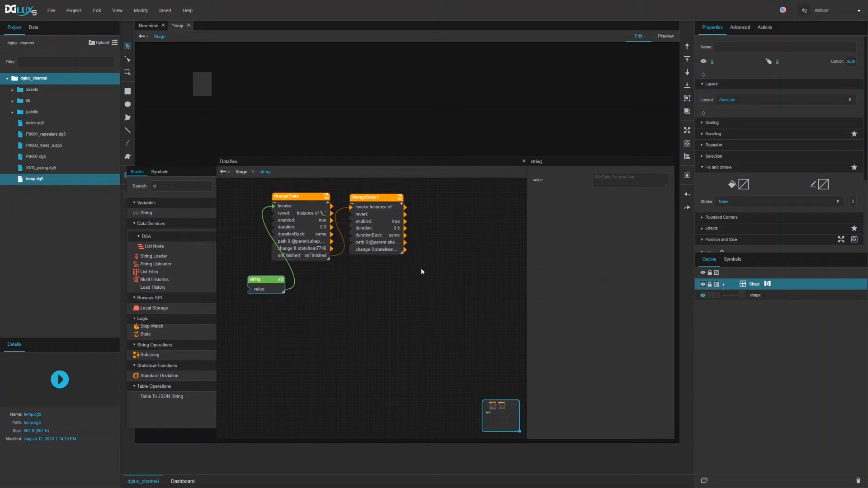
# - Rearrange the dataflow so the string block and the two state blocks stand in one row, with the string block first
pyautogui.click(306, 214)
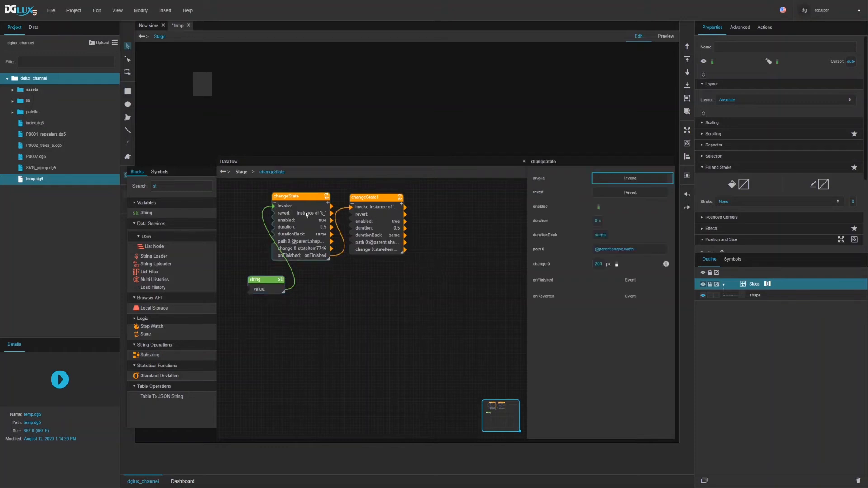
pyautogui.click(614, 183)
pyautogui.moveTo(418, 246); pyautogui.dragTo(354, 197)
pyautogui.moveTo(267, 278); pyautogui.dragTo(264, 197)
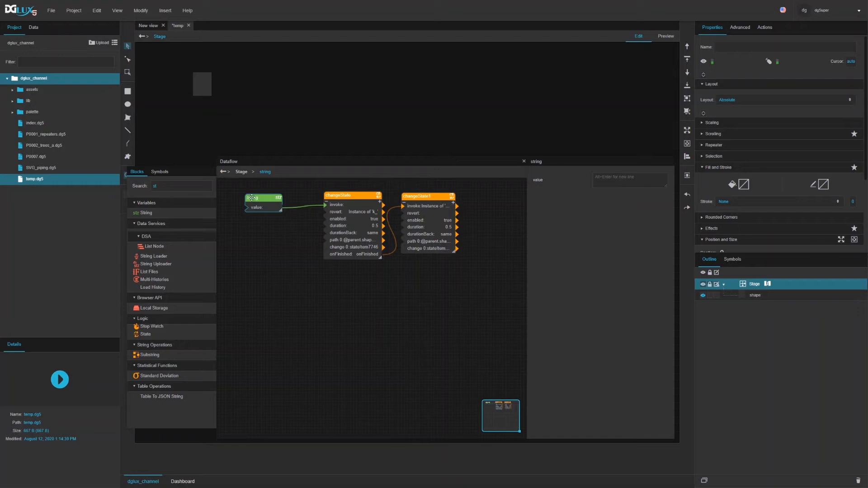
pyautogui.moveTo(251, 196); pyautogui.dragTo(250, 193)
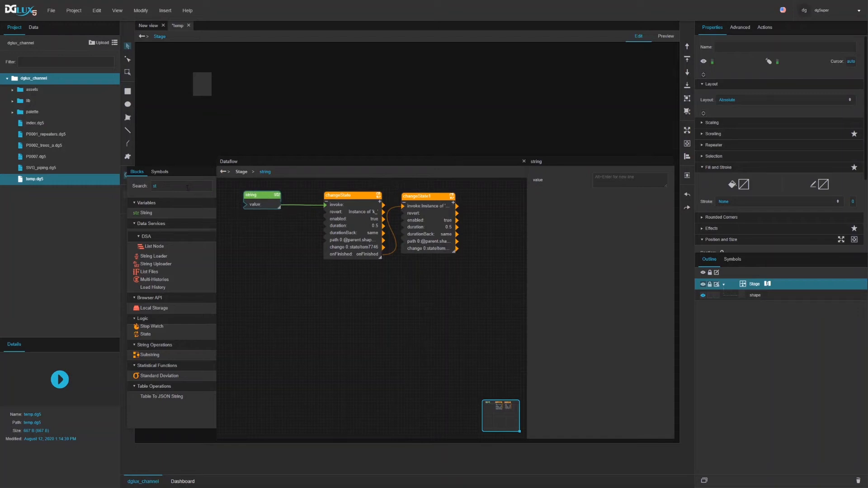
# - Add an If block beneath the string block and bind the string's value to its input 0
pyautogui.doubleClick(187, 188)
pyautogui.write('if')
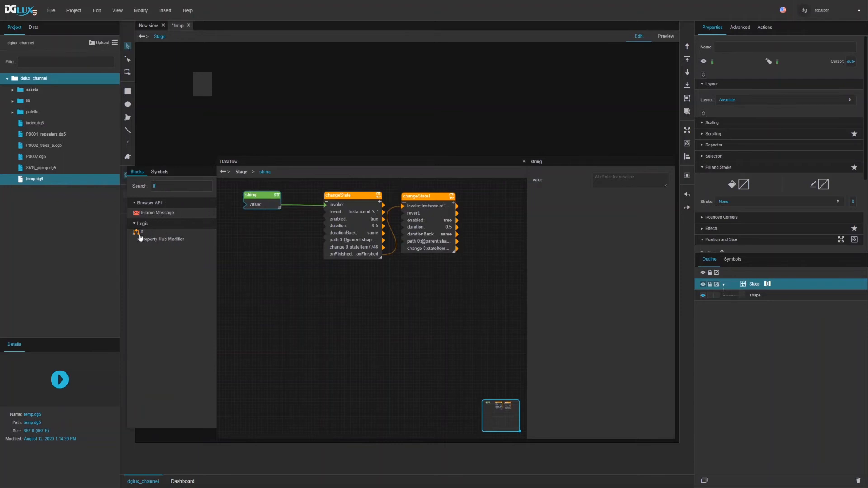
pyautogui.moveTo(140, 232); pyautogui.dragTo(239, 229)
pyautogui.moveTo(280, 207); pyautogui.dragTo(240, 247)
# - Configure the If block with then value x and else bound to input 0, and bind its output to changeState's invoke
pyautogui.click(251, 257)
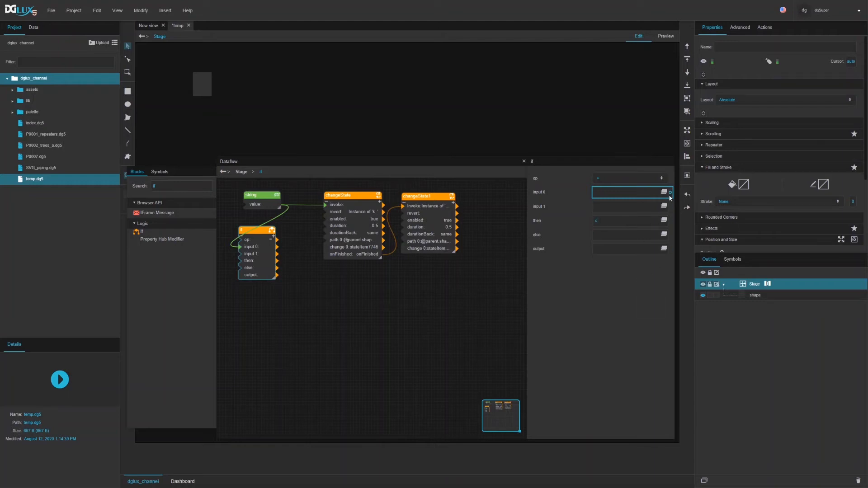
pyautogui.moveTo(671, 193); pyautogui.dragTo(602, 235)
pyautogui.moveTo(274, 276); pyautogui.dragTo(330, 208)
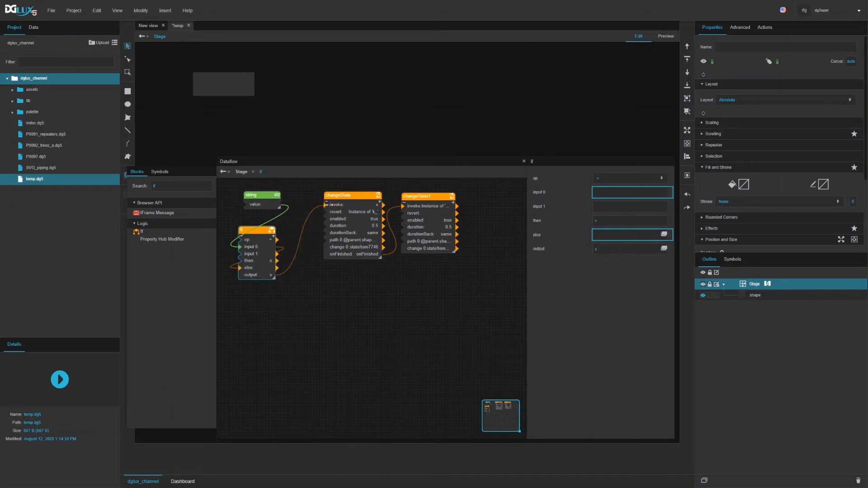
pyautogui.moveTo(265, 229); pyautogui.dragTo(271, 219)
# - Test the If-filtered trigger with the string value h and reset the value
pyautogui.click(264, 207)
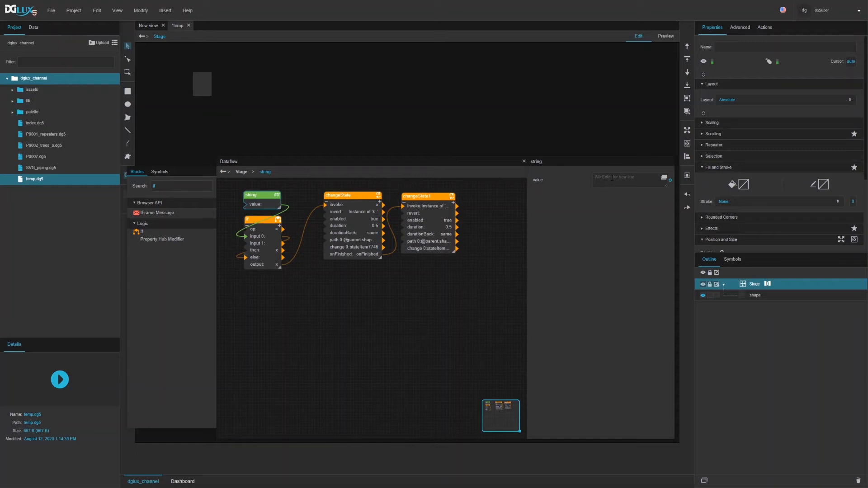
pyautogui.press('BackSpace')
pyautogui.write('h')
pyautogui.press('Return')
pyautogui.click(671, 180)
pyautogui.click(680, 199)
pyautogui.click(272, 221)
# - Test the trigger again with the string values qq and x, and reset the value
pyautogui.click(265, 195)
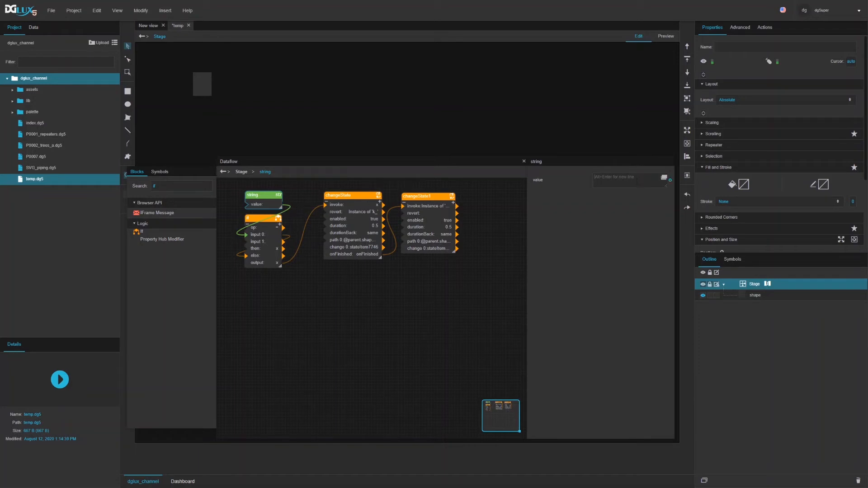
pyautogui.write('qq')
pyautogui.press('Return')
pyautogui.write('x')
pyautogui.click(670, 181)
pyautogui.click(681, 197)
# - Line up the changeState and changeState1 blocks beside the If block and review the If block's properties
pyautogui.moveTo(337, 197); pyautogui.dragTo(323, 206)
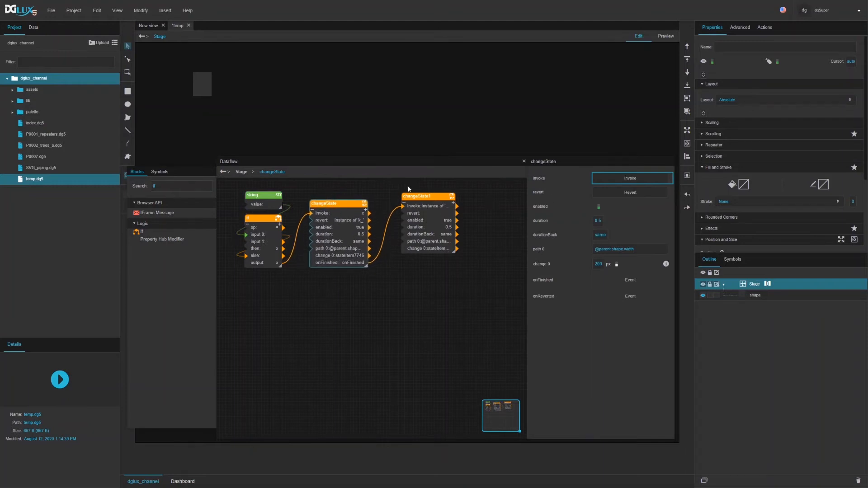
pyautogui.click(267, 264)
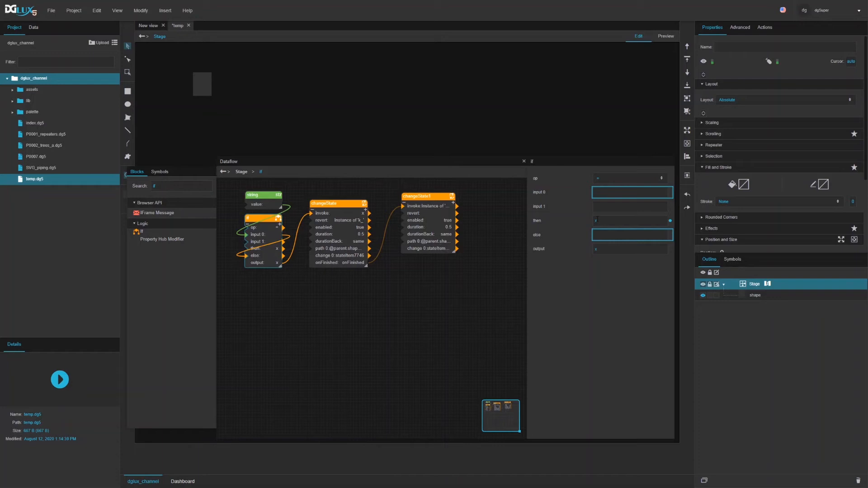
pyautogui.moveTo(444, 198); pyautogui.dragTo(433, 205)
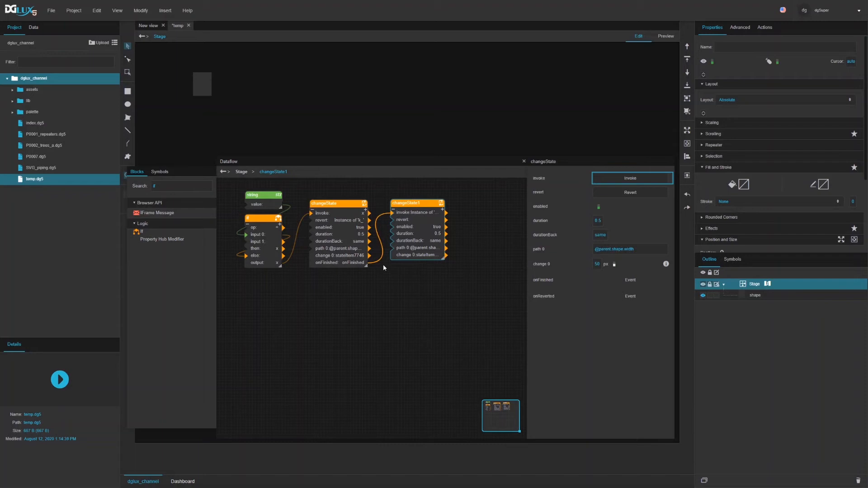
pyautogui.click(314, 234)
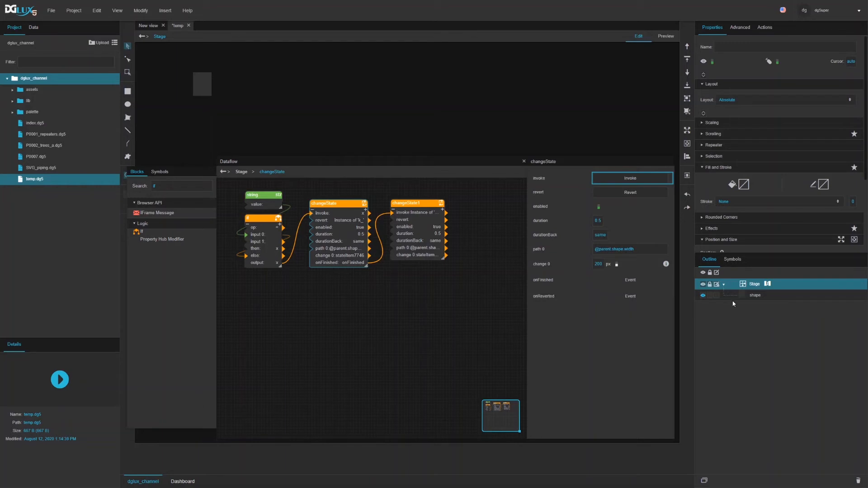
# - Select the rectangle shape and examine the full list of action events available on it
pyautogui.click(751, 297)
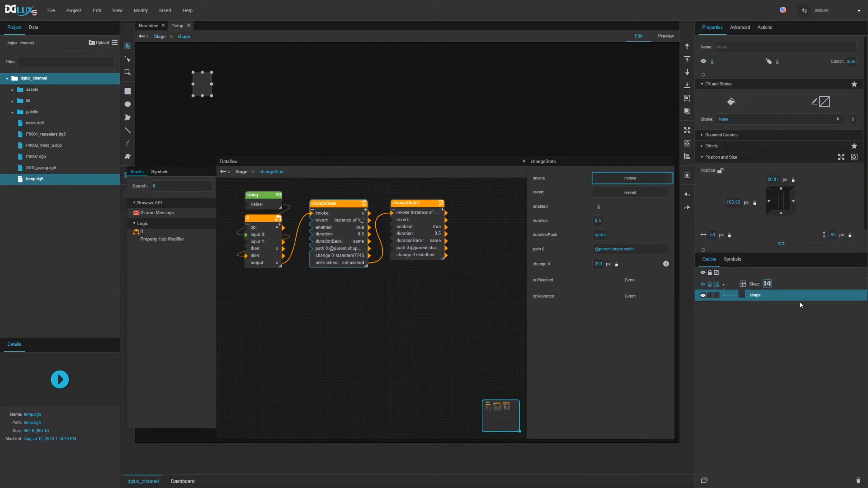
pyautogui.click(764, 28)
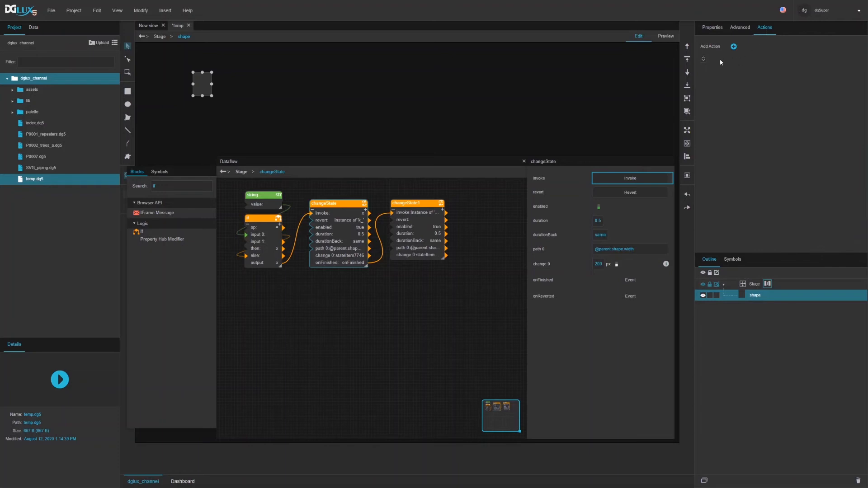
pyautogui.click(703, 59)
pyautogui.scroll(-3, 728, 83)
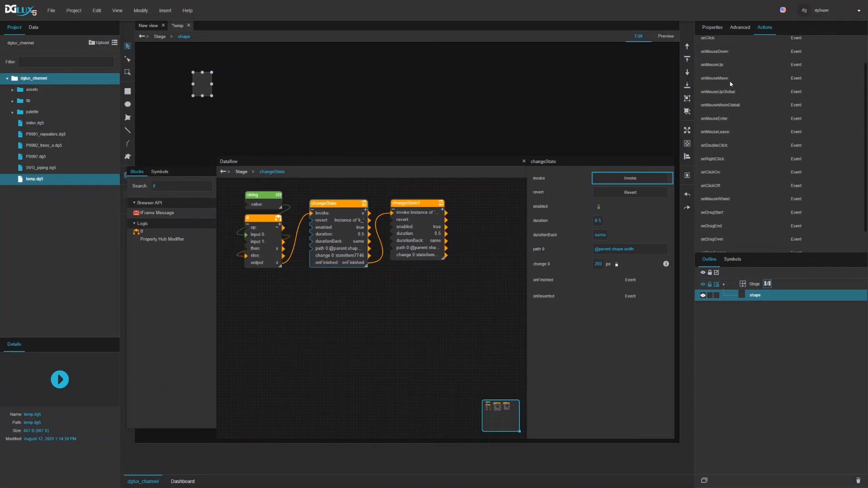
pyautogui.scroll(3, 737, 190)
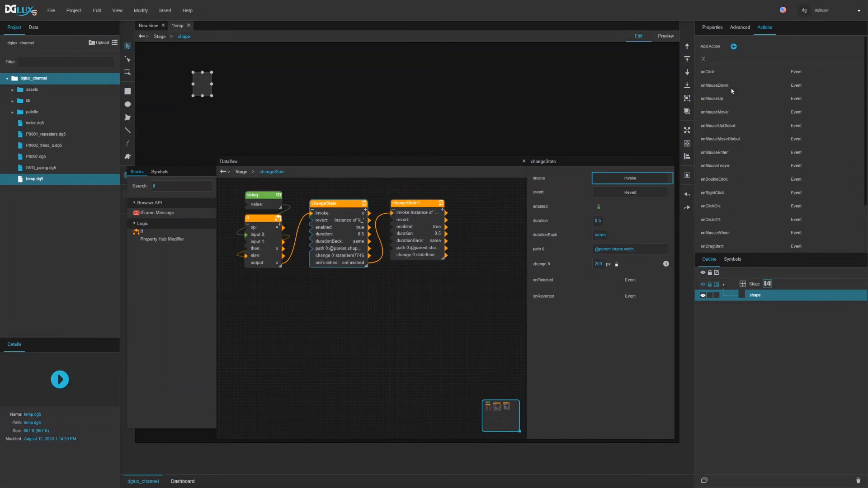
# - Bind the rectangle's onClick event to the invoke input of the changeState block
pyautogui.click(741, 28)
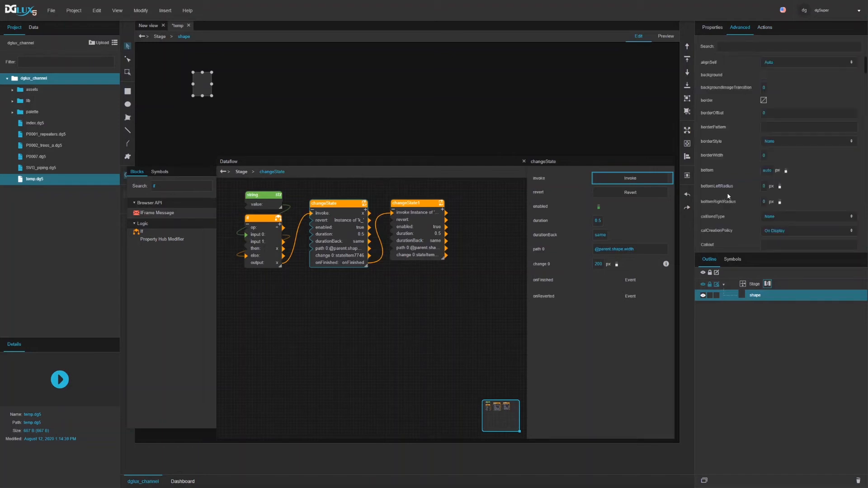
pyautogui.click(762, 28)
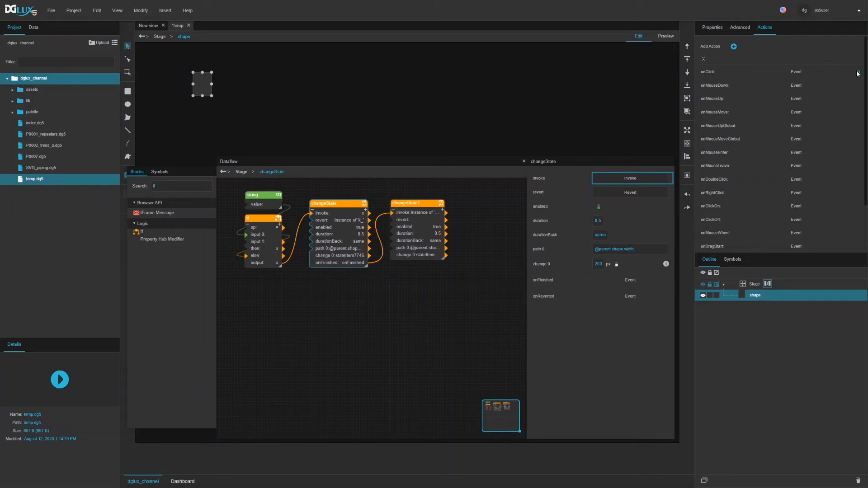
pyautogui.moveTo(858, 72); pyautogui.dragTo(314, 214)
# - Preview the dashboard and test the onClick trigger by activating the rectangle several times
pyautogui.click(664, 37)
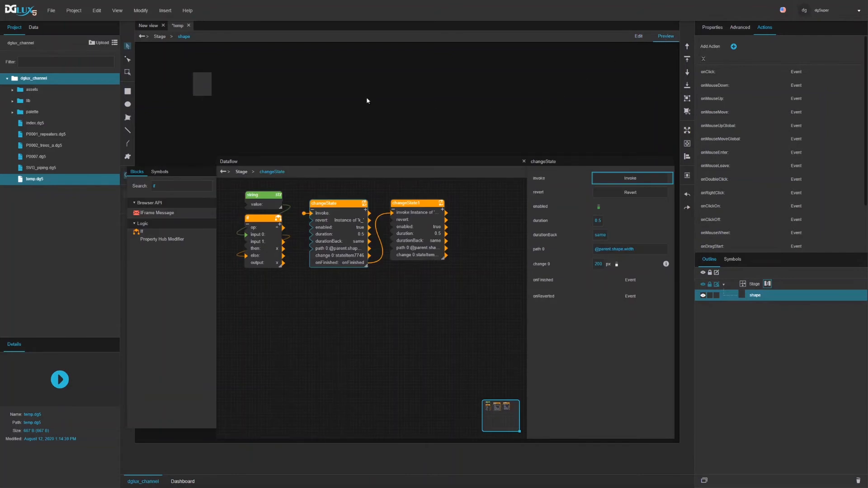
pyautogui.click(195, 86)
pyautogui.click(196, 85)
pyautogui.click(196, 86)
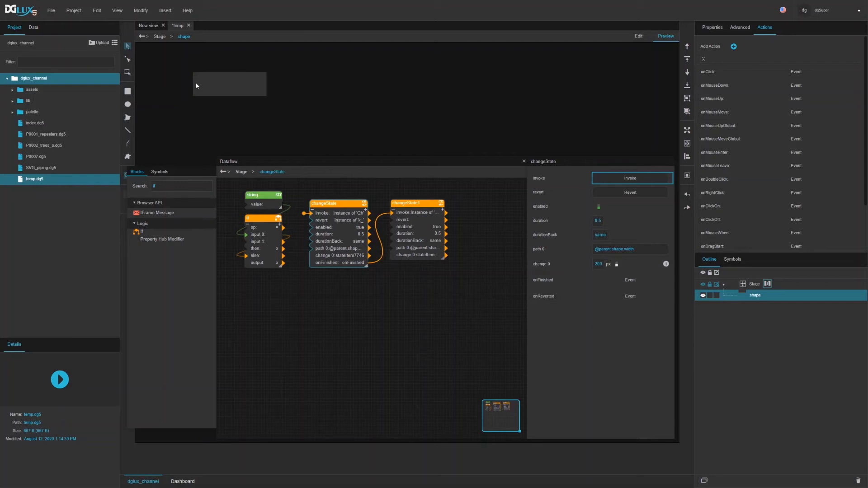
pyautogui.click(196, 85)
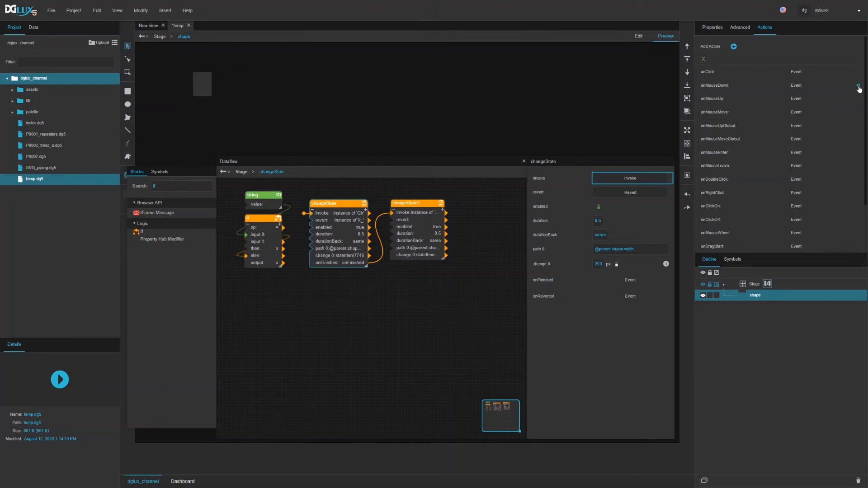
# - Bind the rectangle's onMouseDown event to changeState's invoke input and test it on the rectangle
pyautogui.moveTo(859, 87); pyautogui.dragTo(317, 214)
pyautogui.click(202, 88)
pyautogui.moveTo(858, 89)
pyautogui.moveTo(858, 89); pyautogui.dragTo(311, 213)
pyautogui.click(205, 90)
pyautogui.click(204, 89)
# - Bind onMouseUp and onMouseMoveGlobal in turn to changeState's invoke, testing the trigger on and outside the rectangle
pyautogui.moveTo(858, 98); pyautogui.dragTo(343, 207)
pyautogui.moveTo(858, 139); pyautogui.dragTo(315, 216)
pyautogui.click(202, 88)
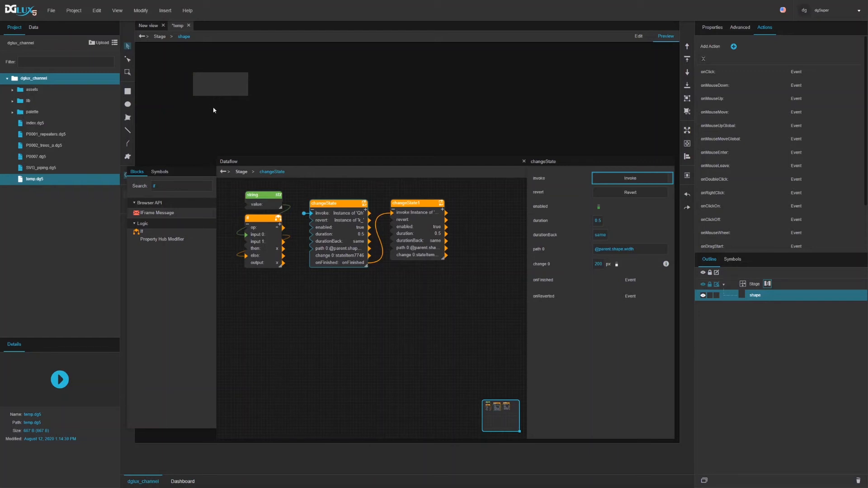
pyautogui.click(389, 129)
pyautogui.click(389, 122)
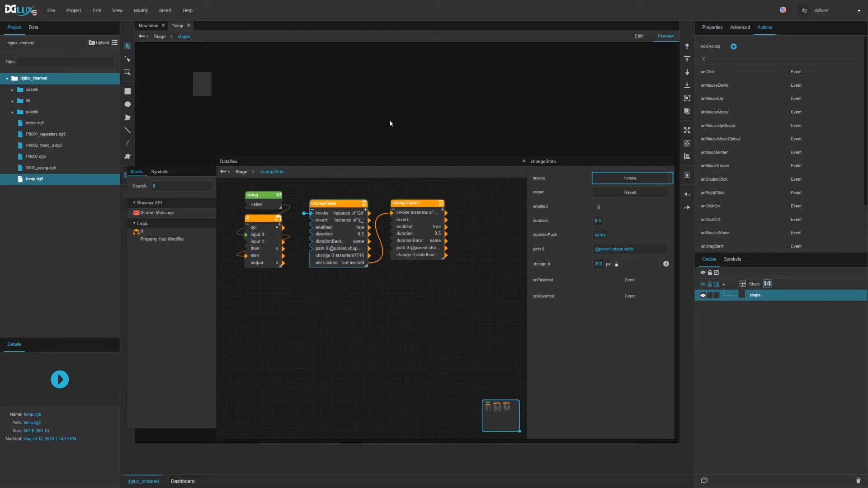
# - Bind the rectangle's onMouseUp event to changeState's invoke again, test it, and review the remaining action events
pyautogui.click(211, 87)
pyautogui.moveTo(859, 98); pyautogui.dragTo(323, 213)
pyautogui.click(202, 83)
pyautogui.scroll(-3, 804, 171)
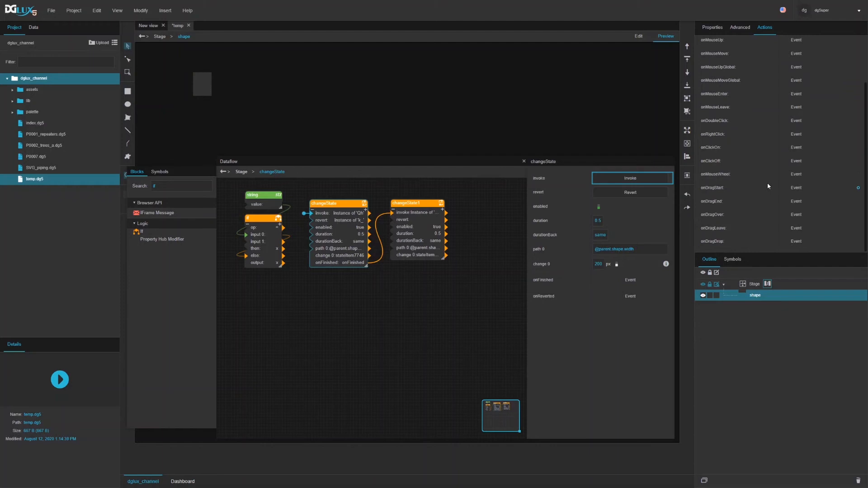
pyautogui.scroll(3, 760, 194)
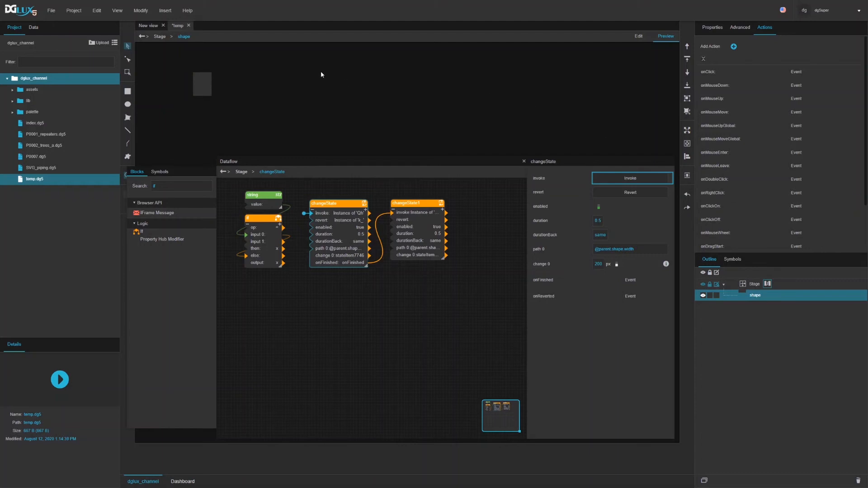
# - Close the temp dashboard without saving its changes and open index.dg5
pyautogui.click(189, 25)
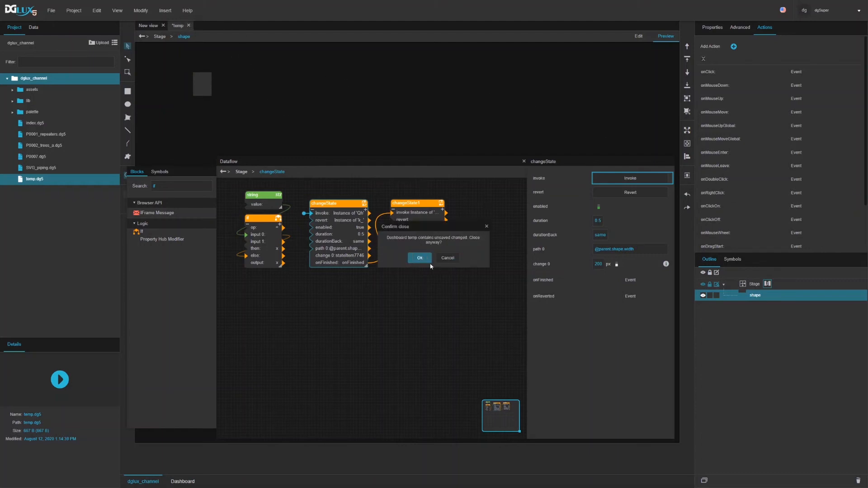
pyautogui.click(420, 258)
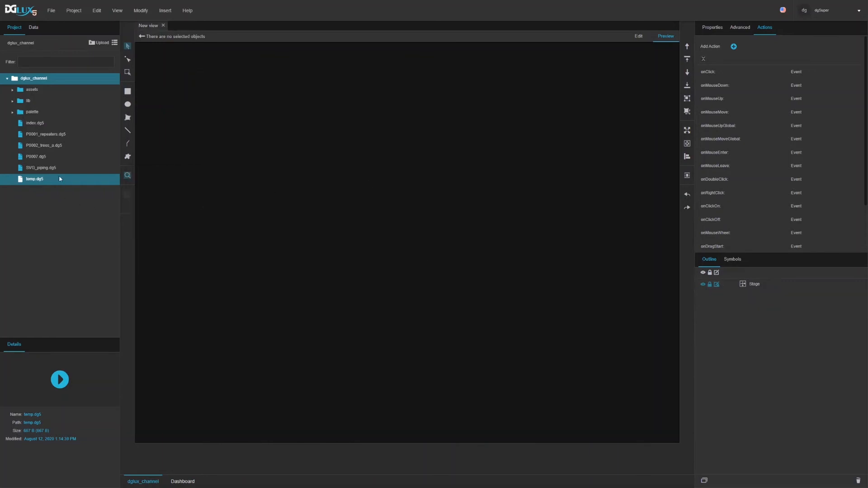
pyautogui.doubleClick(34, 123)
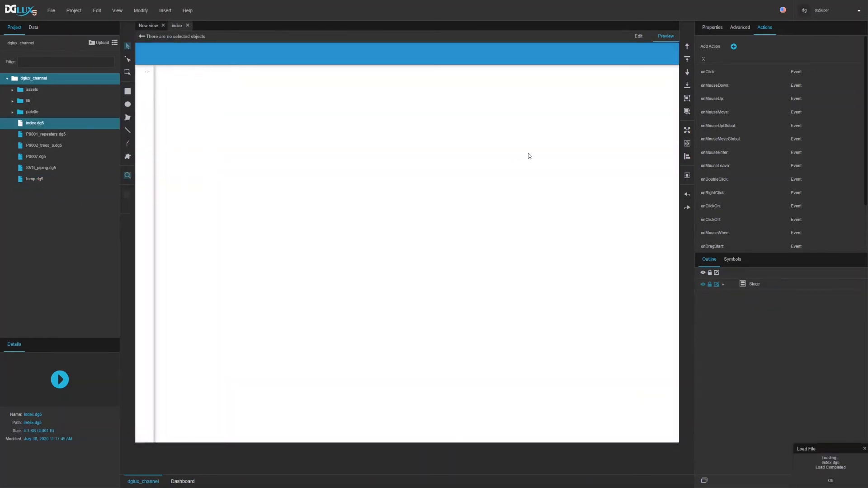
# - Preview the index dashboard and expand its collapsed navigation panel with the toggle
pyautogui.click(640, 36)
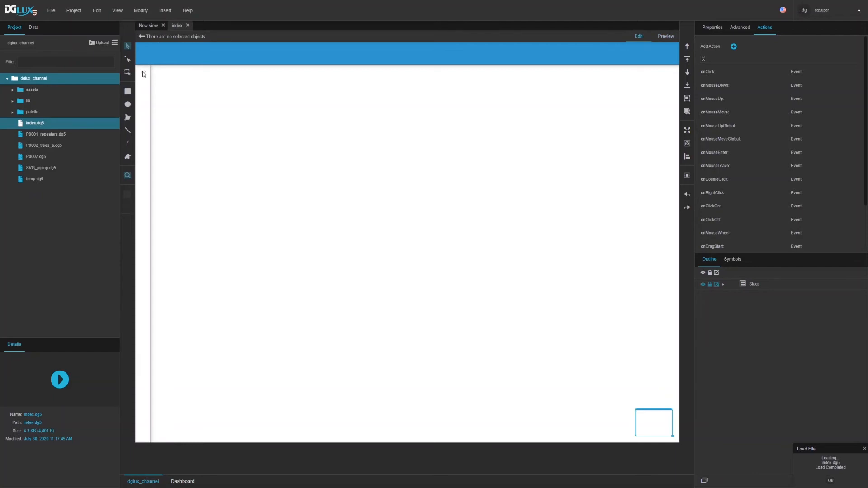
pyautogui.click(666, 36)
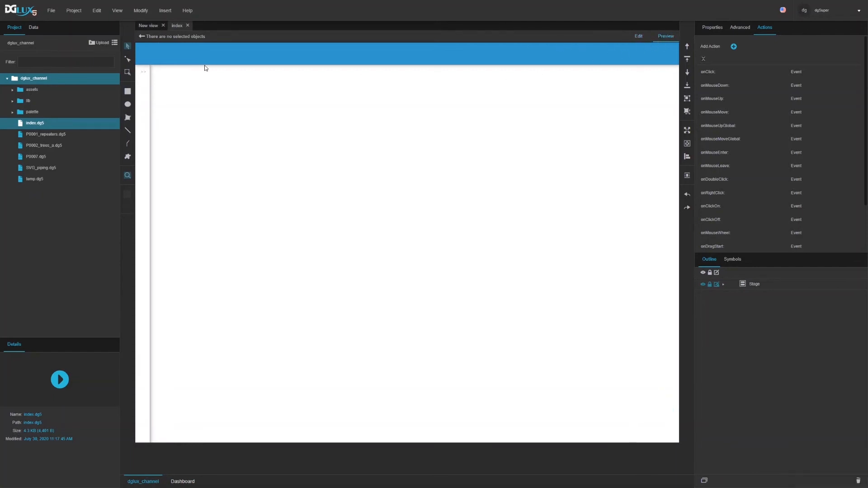
pyautogui.click(144, 71)
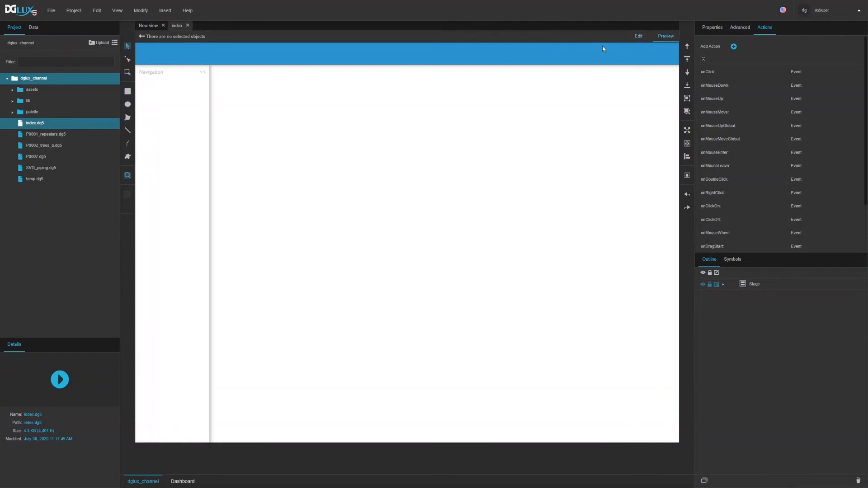
# - Return to edit mode, select the navigation container, and open its dataflow
pyautogui.click(639, 38)
pyautogui.click(163, 76)
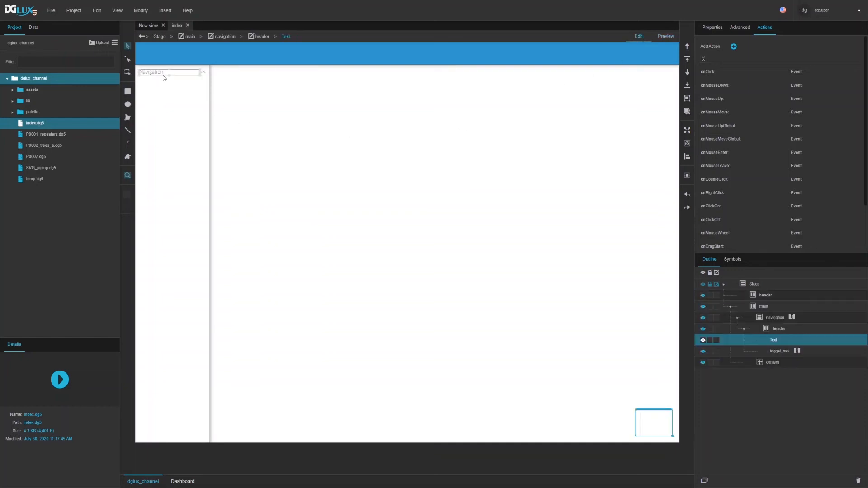
pyautogui.click(713, 28)
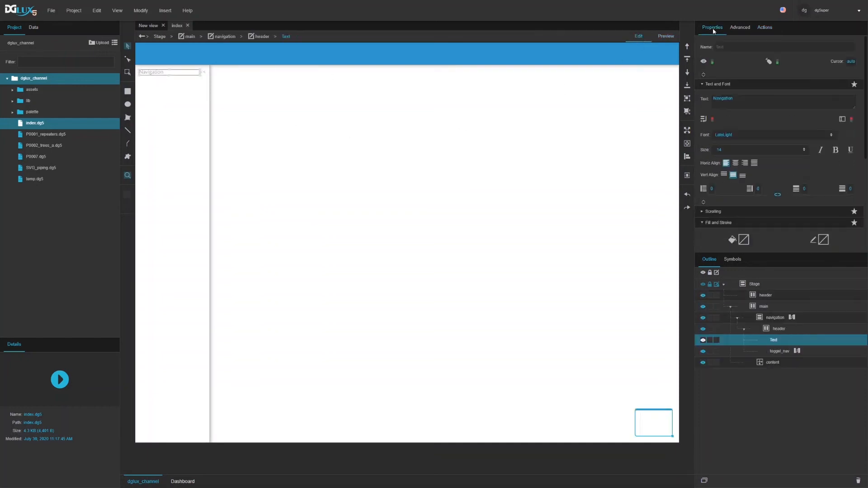
pyautogui.click(776, 319)
pyautogui.click(793, 318)
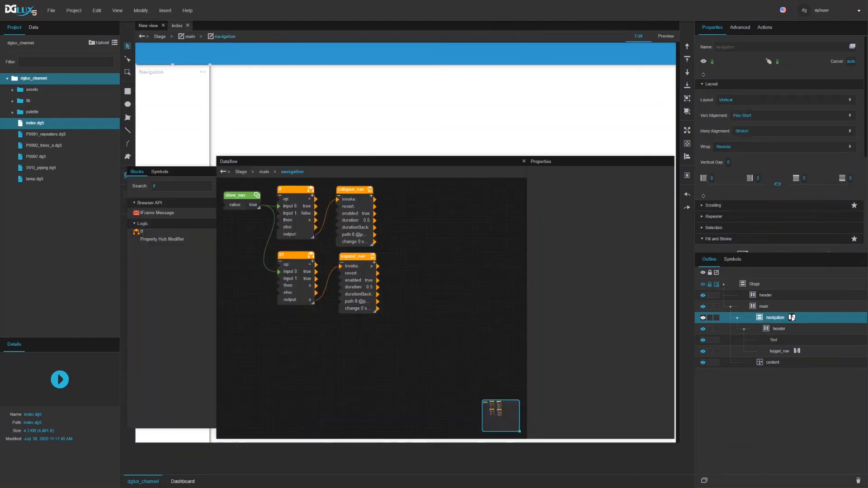
# - Review the collapse_nav and expand_nav states, the first If block, and the show_nav boolean in the navigation dataflow
pyautogui.click(355, 190)
pyautogui.moveTo(356, 190); pyautogui.dragTo(357, 189)
pyautogui.moveTo(405, 266); pyautogui.dragTo(357, 231)
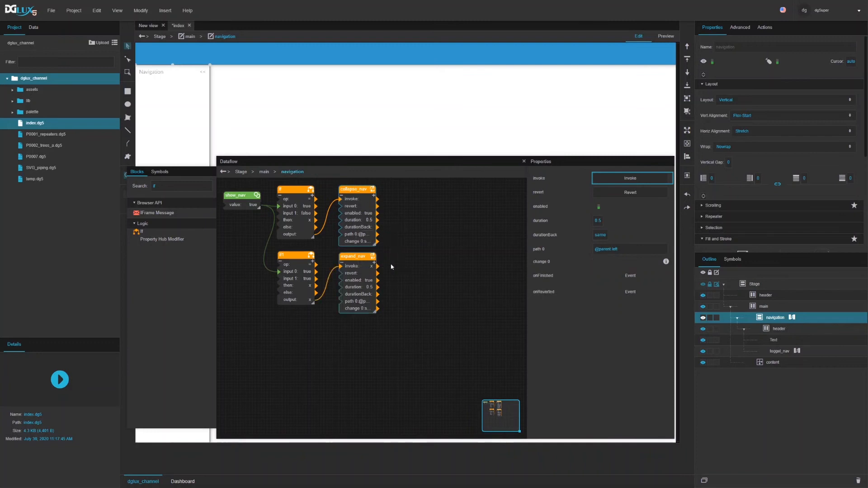
pyautogui.click(299, 221)
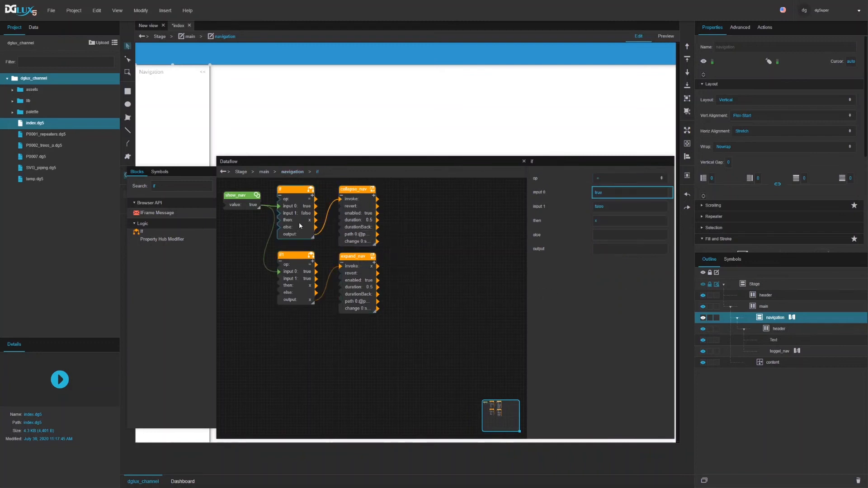
pyautogui.click(236, 196)
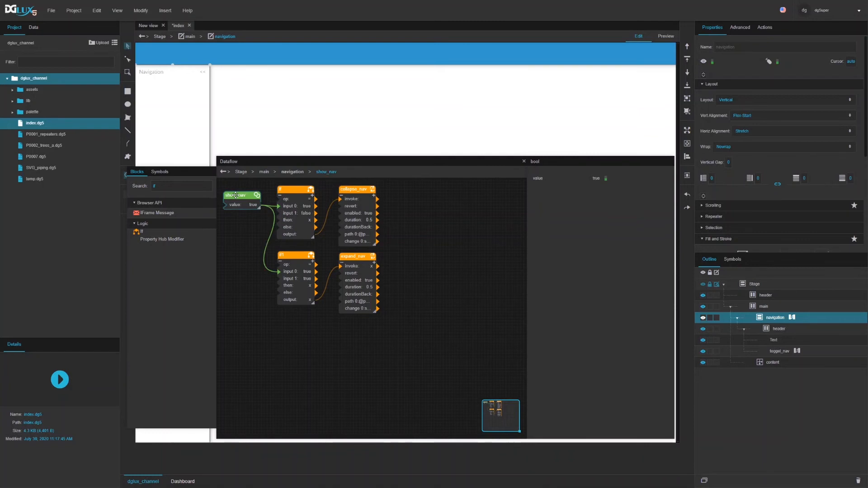
pyautogui.moveTo(236, 195); pyautogui.dragTo(236, 192)
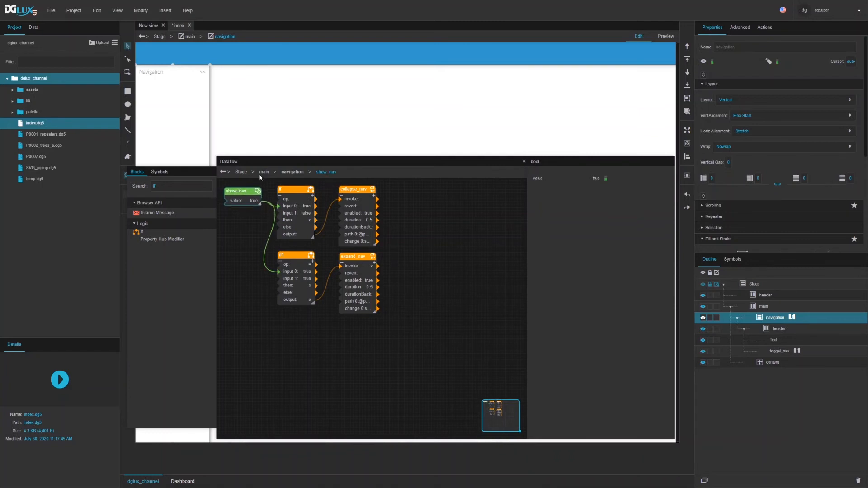
# - Move the dataflow window clear of the navigation panel and toggle show_nav repeatedly to test collapsing and expanding
pyautogui.moveTo(286, 159); pyautogui.dragTo(347, 233)
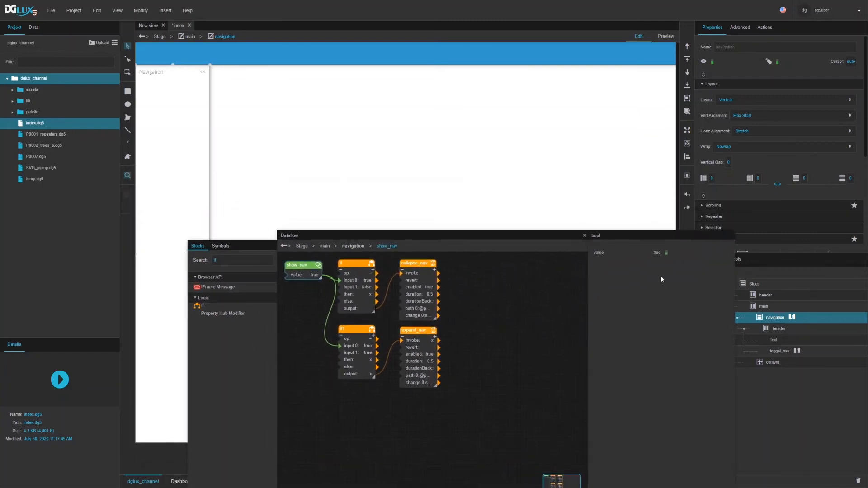
pyautogui.click(667, 256)
pyautogui.click(667, 255)
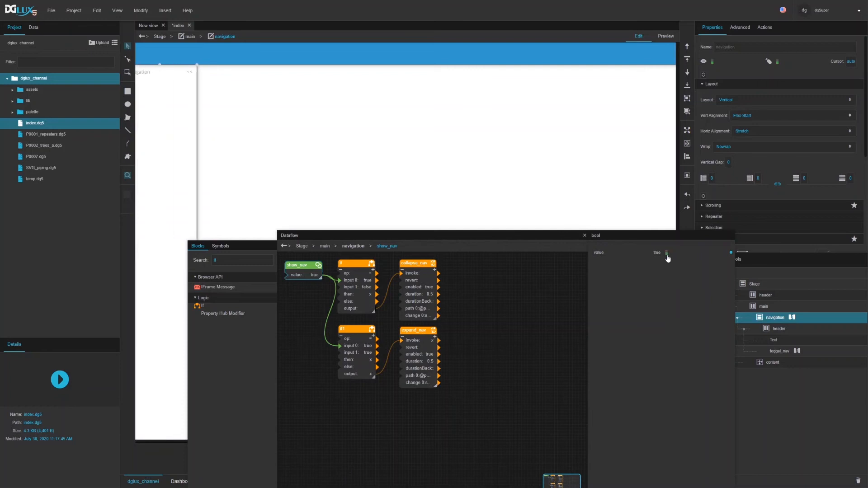
pyautogui.click(667, 255)
pyautogui.click(668, 255)
pyautogui.click(668, 255)
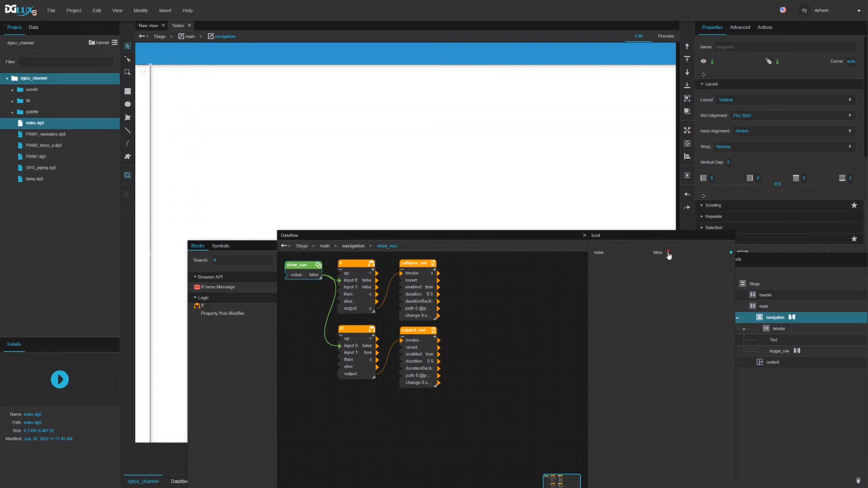
pyautogui.click(668, 254)
pyautogui.click(668, 255)
pyautogui.click(668, 254)
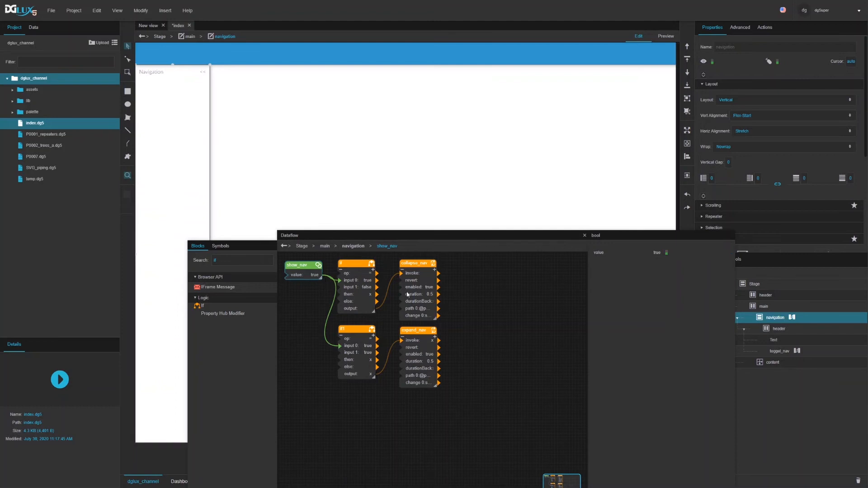
# - Compare the conditions of the two If blocks and the settings of the collapse_nav and expand_nav states they invoke
pyautogui.click(355, 264)
pyautogui.click(355, 329)
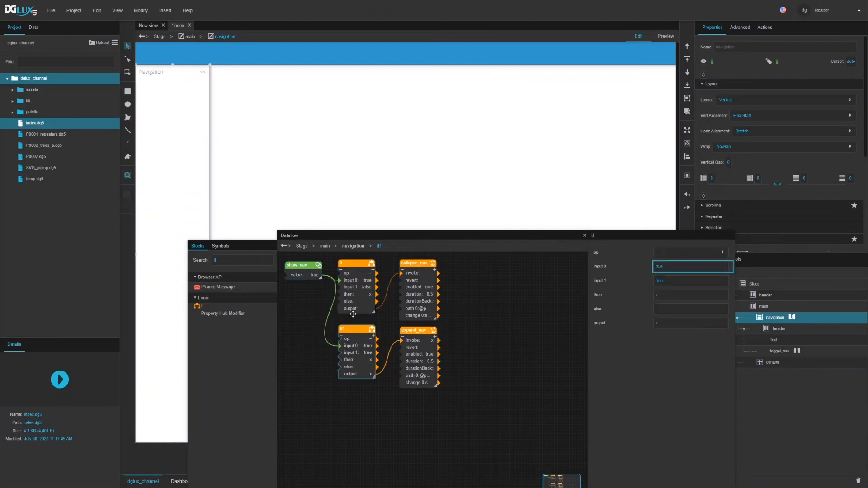
pyautogui.click(304, 268)
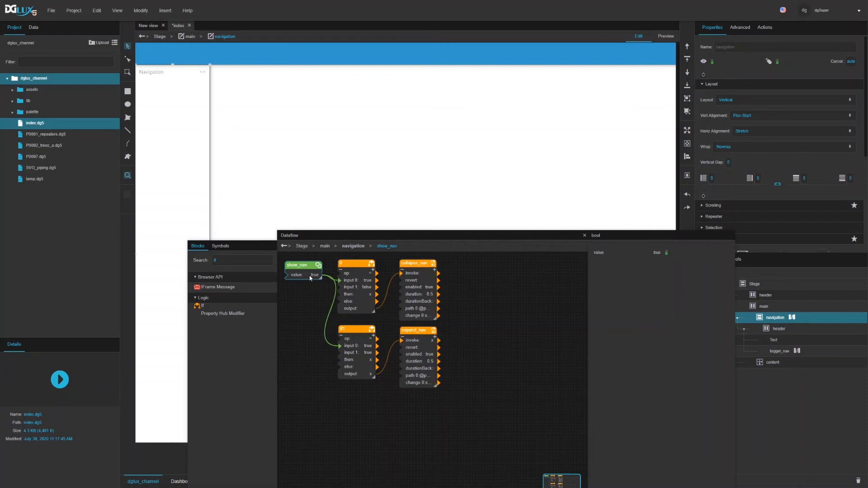
pyautogui.click(360, 280)
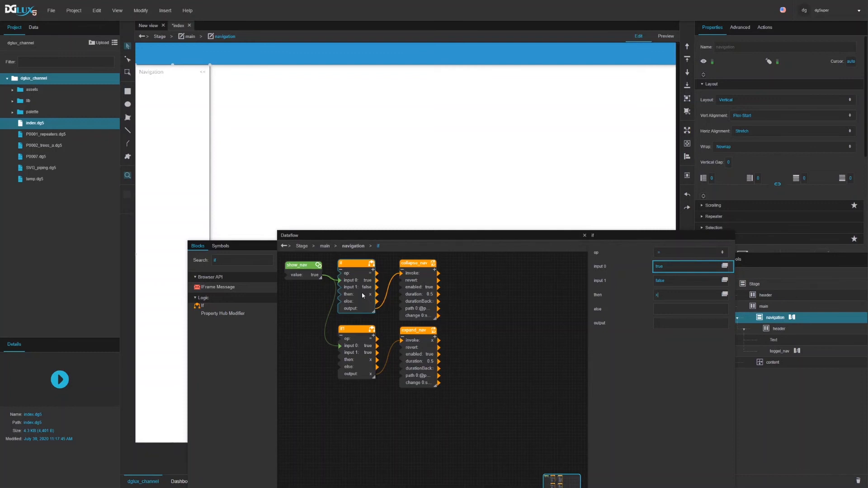
pyautogui.moveTo(419, 264); pyautogui.dragTo(418, 263)
pyautogui.moveTo(348, 333); pyautogui.dragTo(346, 323)
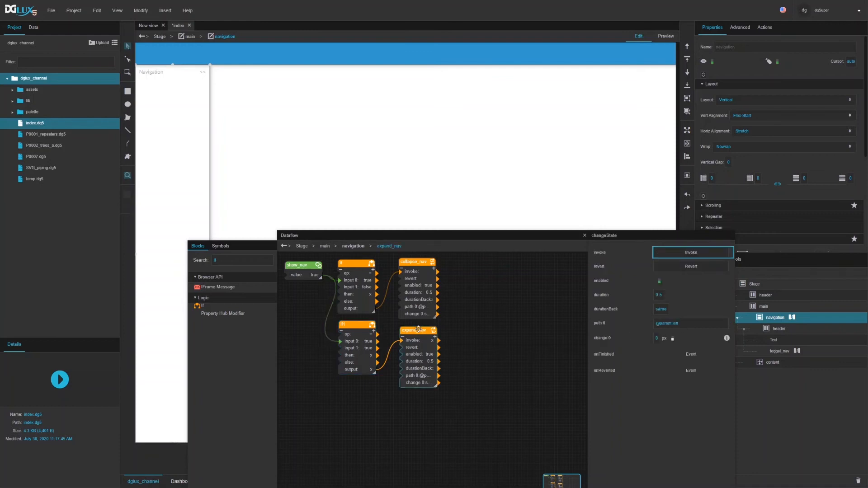
# - Trace the collapse branch from show_nav through the upper If block to collapse_nav, examining each block's properties
pyautogui.click(300, 265)
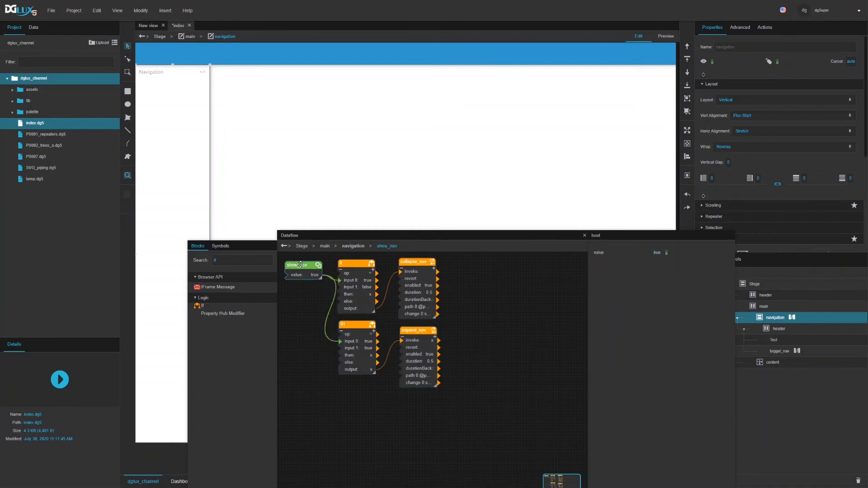
pyautogui.click(355, 262)
pyautogui.moveTo(355, 263); pyautogui.dragTo(359, 261)
pyautogui.click(360, 288)
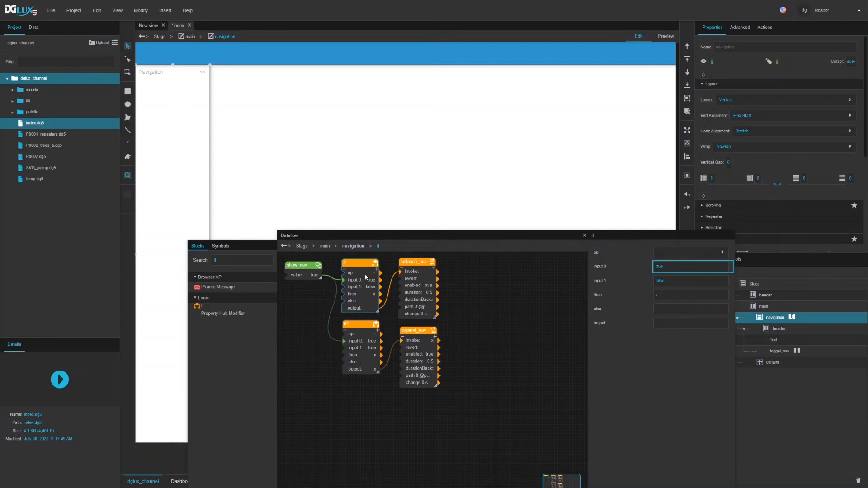
pyautogui.click(415, 287)
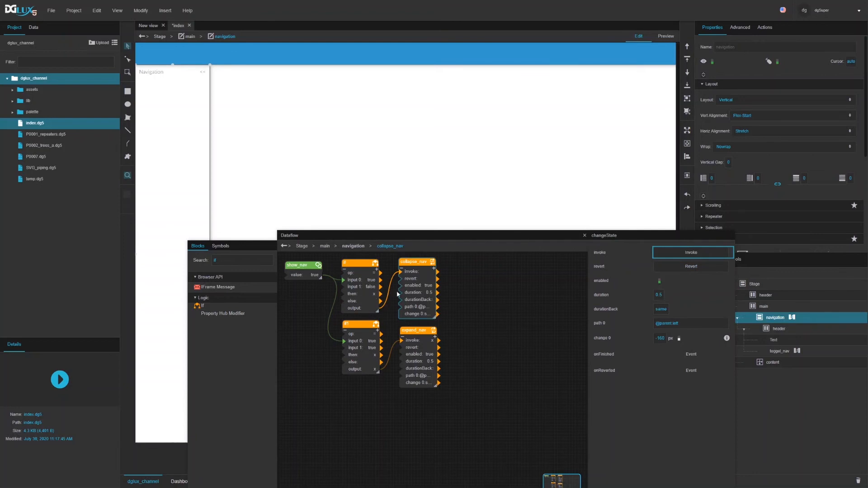
pyautogui.click(364, 288)
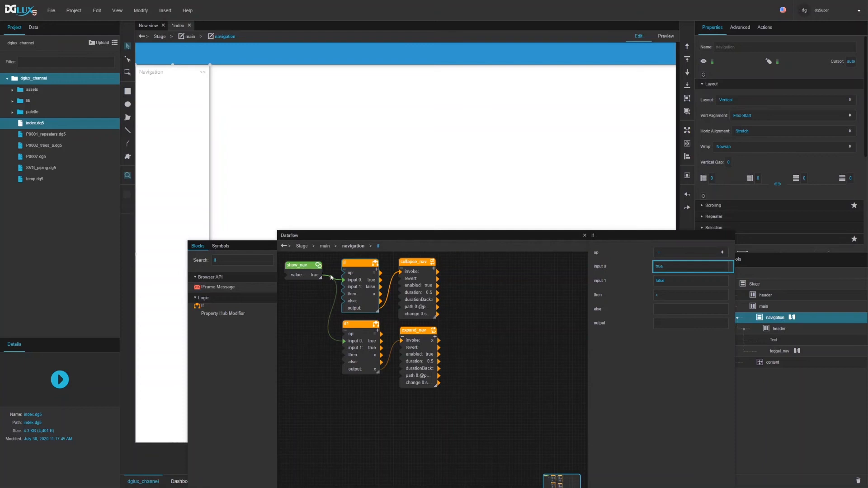
pyautogui.click(307, 275)
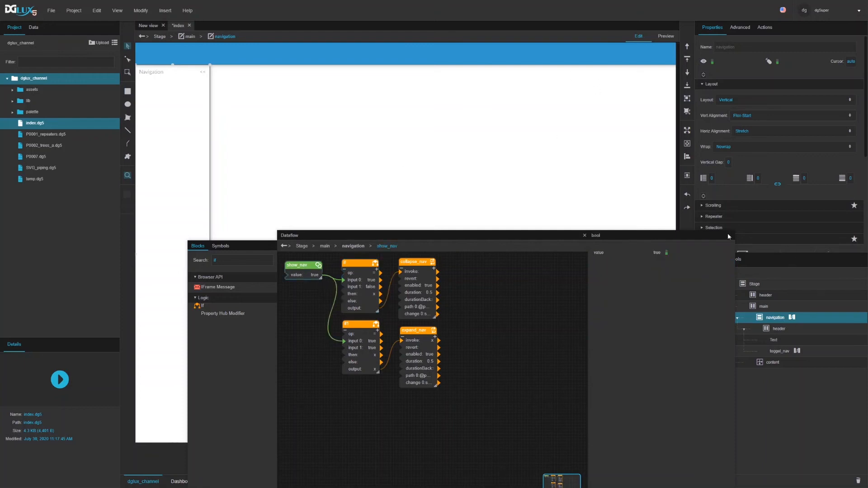
# - Set show_nav to false and follow the collapse branch through the upper If block to the collapse_nav state
pyautogui.click(666, 253)
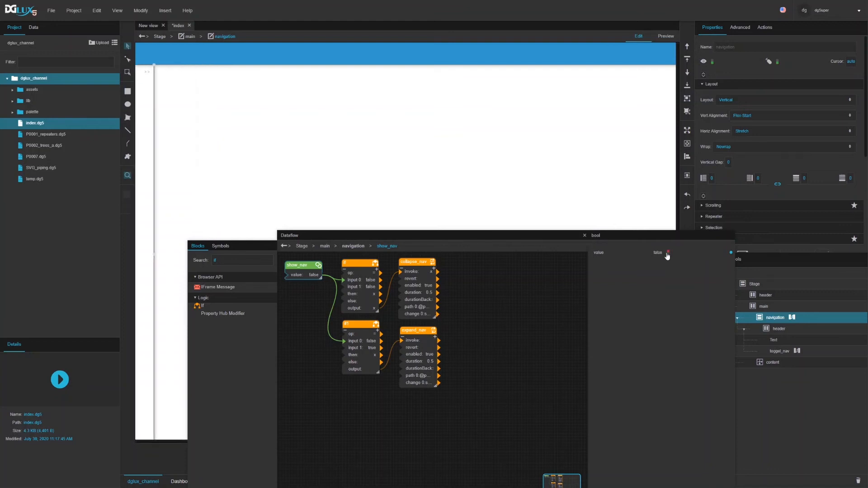
pyautogui.click(362, 270)
pyautogui.moveTo(360, 263); pyautogui.dragTo(359, 262)
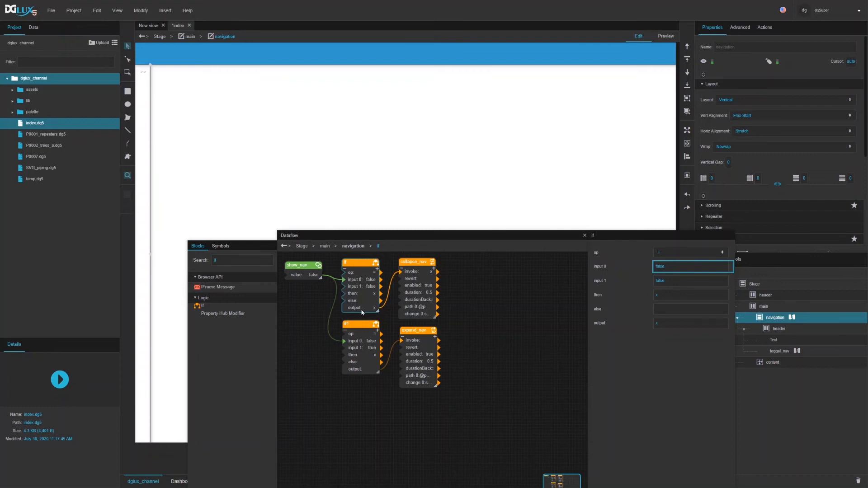
pyautogui.click(408, 262)
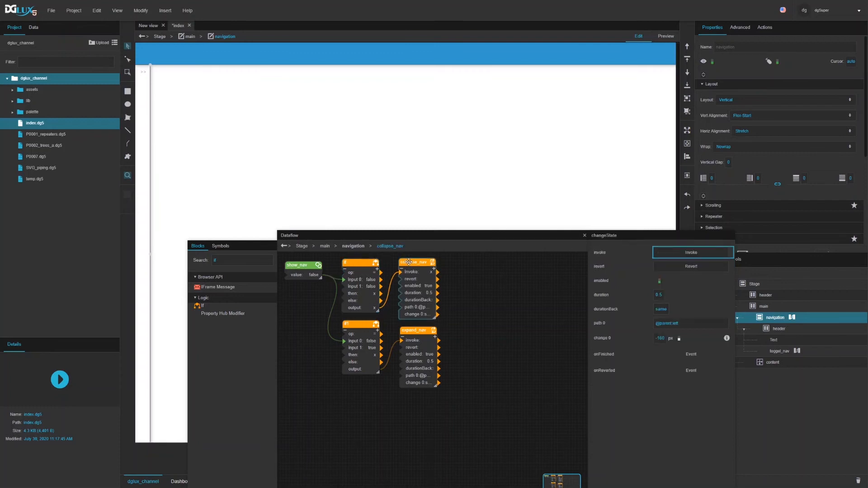
# - Check the lower If block, set show_nav to true, and inspect the expand_nav state on that branch
pyautogui.moveTo(361, 324); pyautogui.dragTo(361, 329)
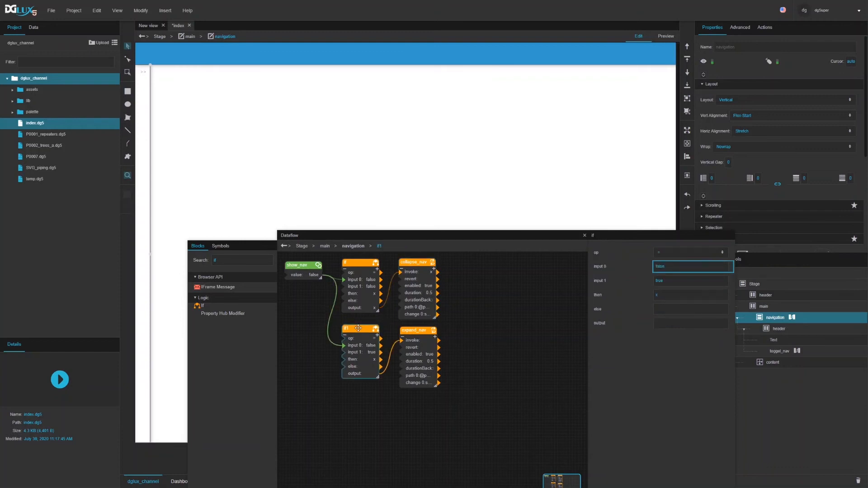
pyautogui.click(283, 270)
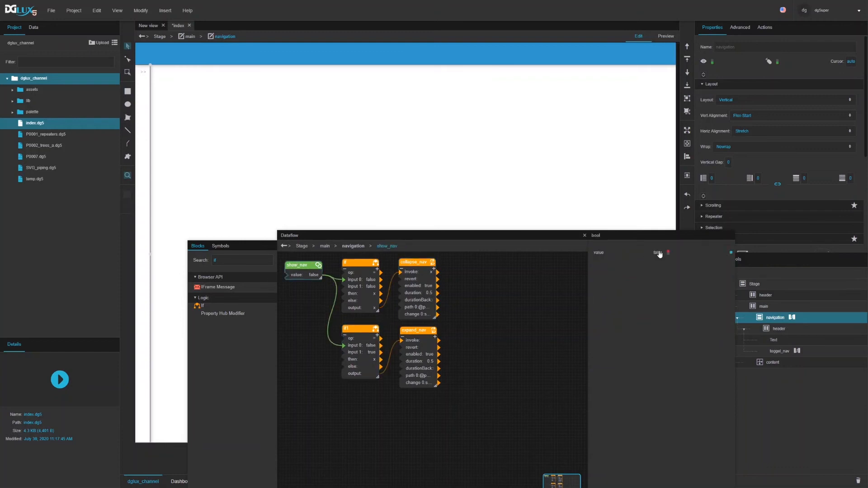
pyautogui.click(665, 254)
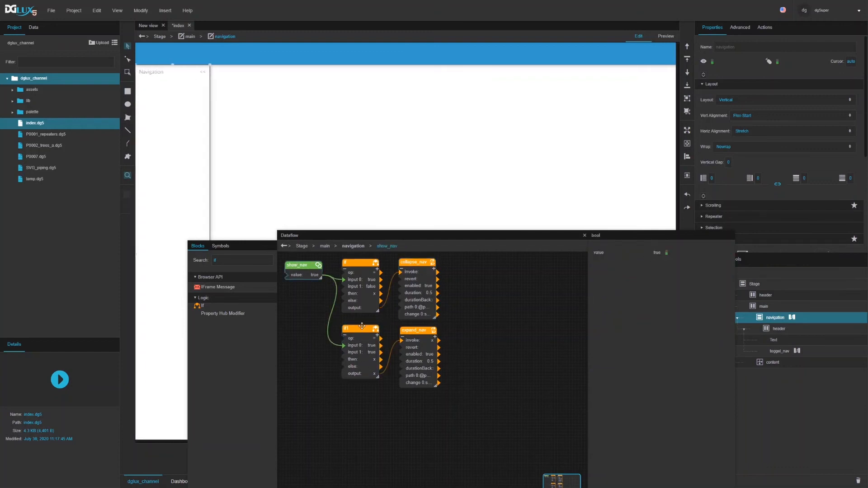
pyautogui.click(412, 341)
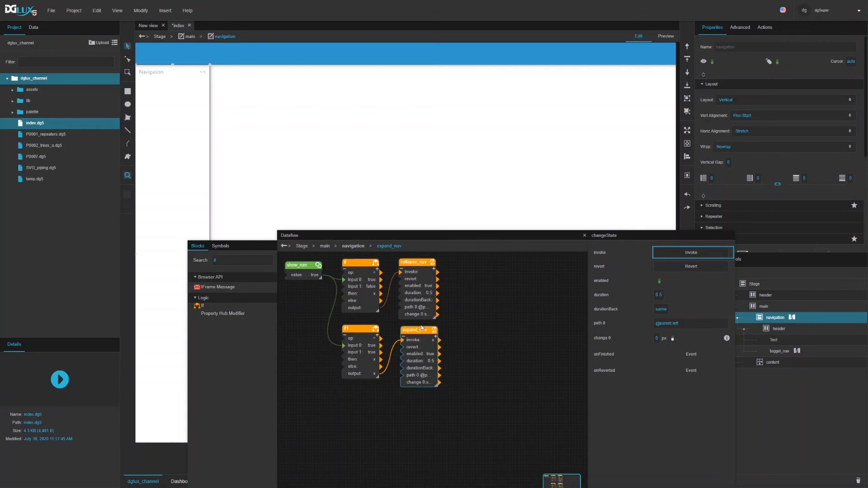
# - Toggle the show_nav boolean off and on repeatedly to test the navigation panel's collapse and expand animations, ending on true
pyautogui.click(298, 265)
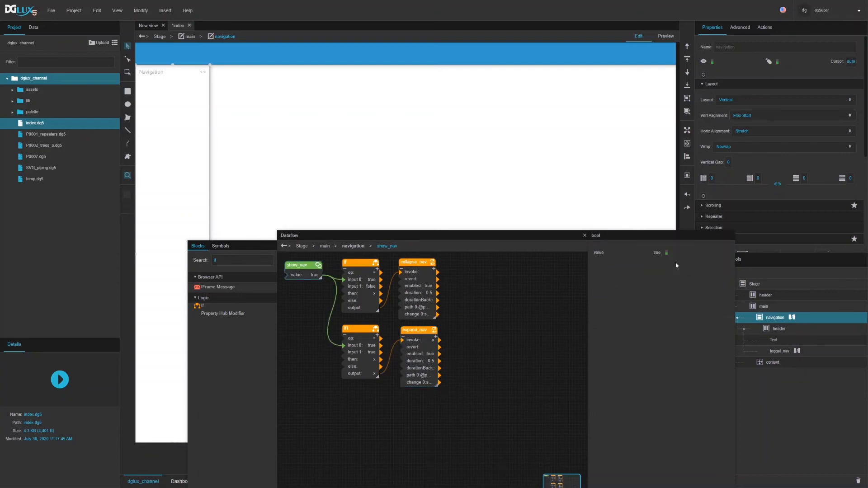
pyautogui.click(667, 254)
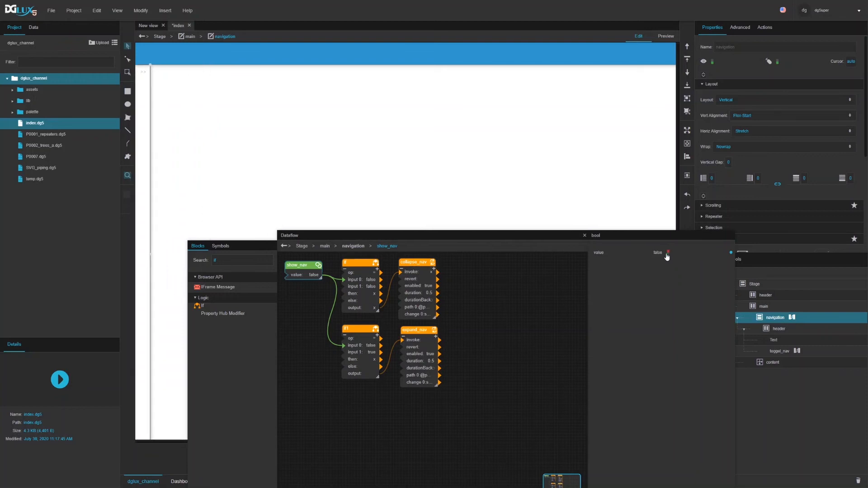
pyautogui.click(667, 254)
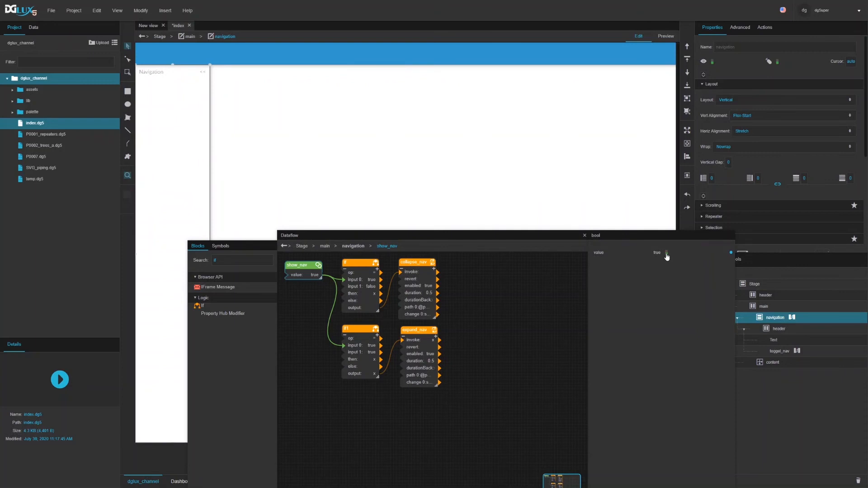
pyautogui.click(667, 254)
pyautogui.click(667, 254)
pyautogui.moveTo(303, 263); pyautogui.dragTo(304, 264)
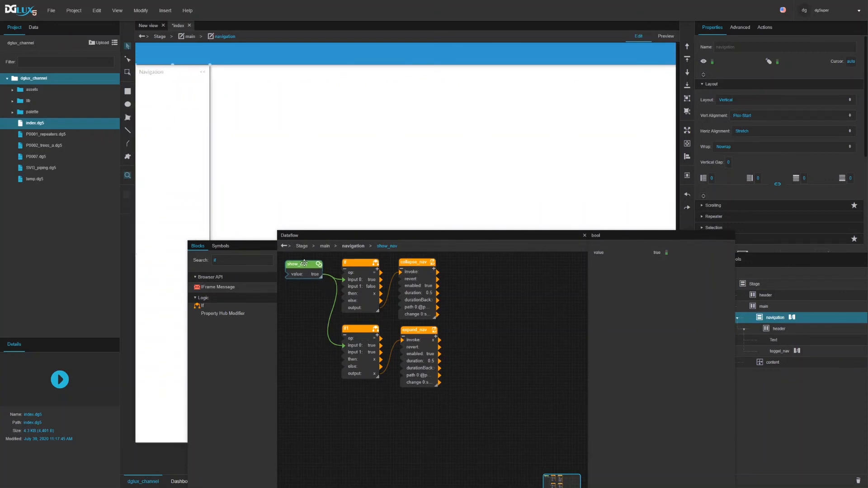
# - Close the navigation dataflow, open the dataflow of the toggel_nav text in the navigation header, and select its changeState block
pyautogui.click(584, 236)
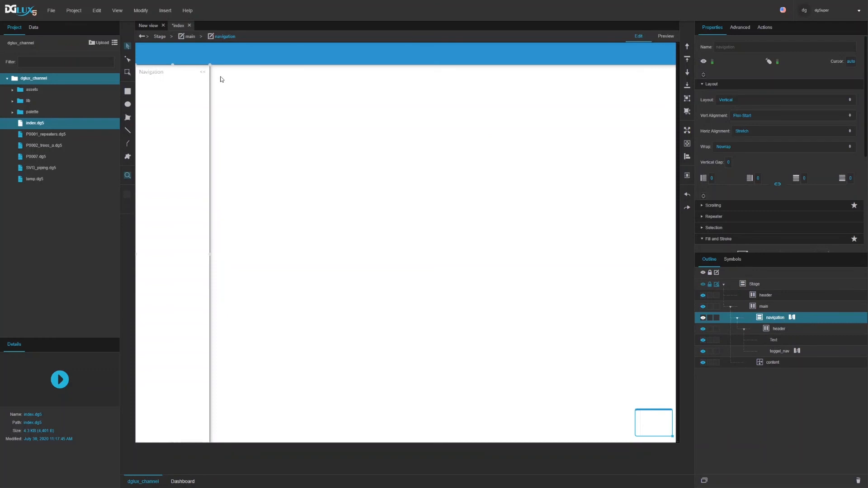
pyautogui.click(202, 73)
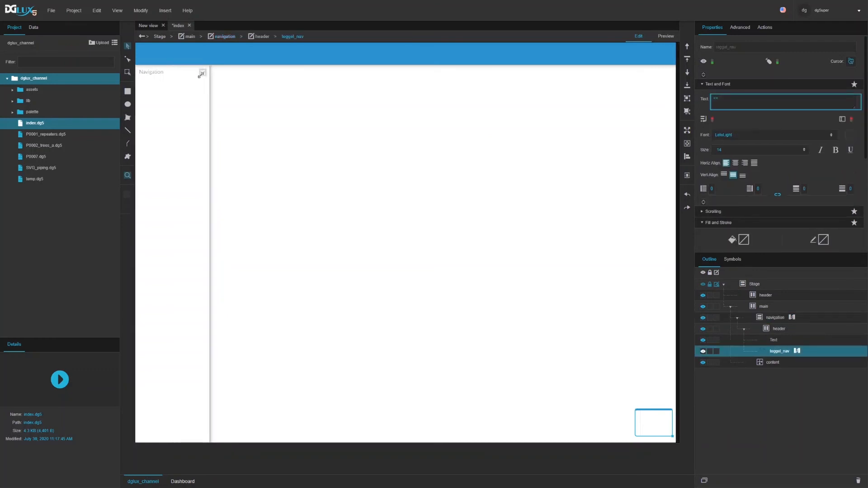
pyautogui.click(797, 351)
pyautogui.moveTo(423, 265); pyautogui.dragTo(430, 264)
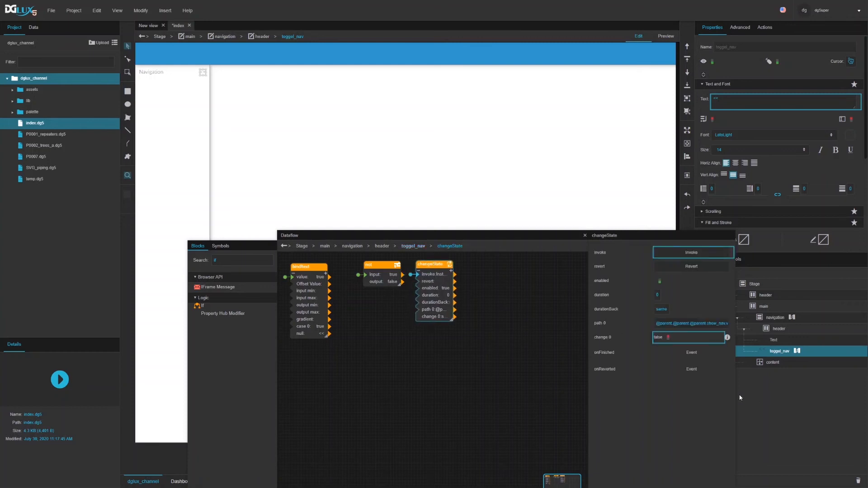
# - Widen and reposition the dataflow window to examine the full path 0 value and the change 0 binding of changeState
pyautogui.moveTo(736, 394); pyautogui.dragTo(791, 395)
pyautogui.moveTo(531, 236); pyautogui.dragTo(399, 233)
pyautogui.moveTo(605, 321); pyautogui.dragTo(524, 318)
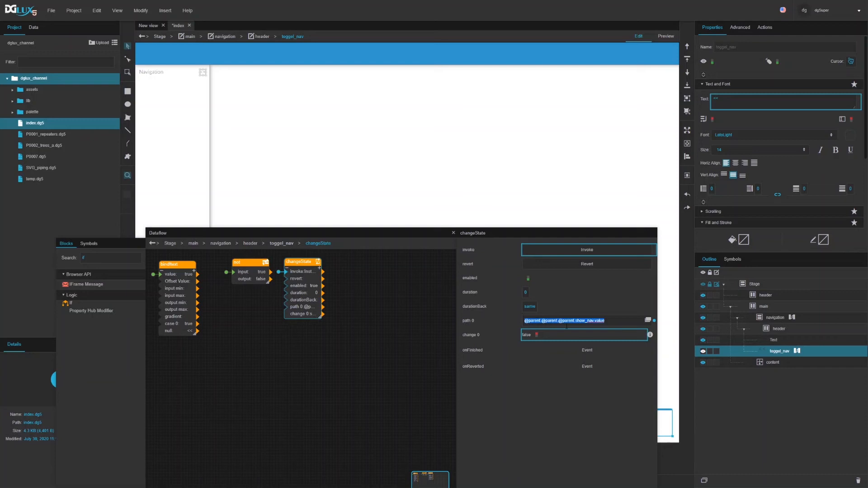
pyautogui.click(625, 322)
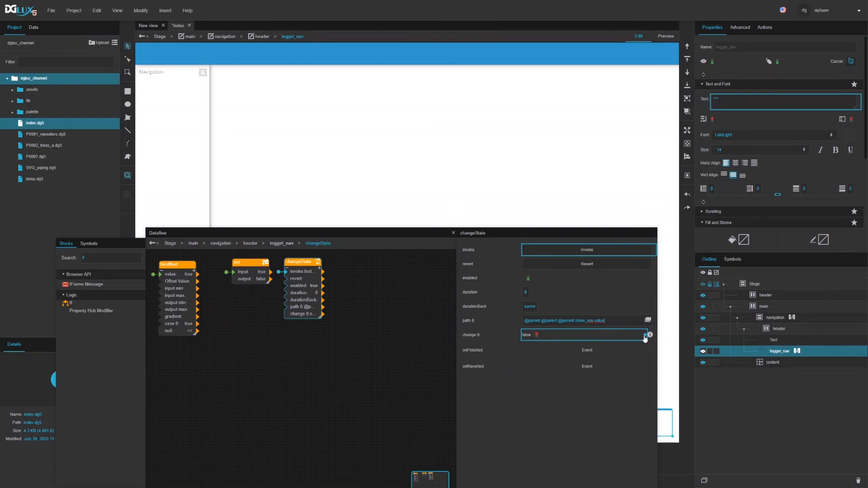
pyautogui.moveTo(646, 337)
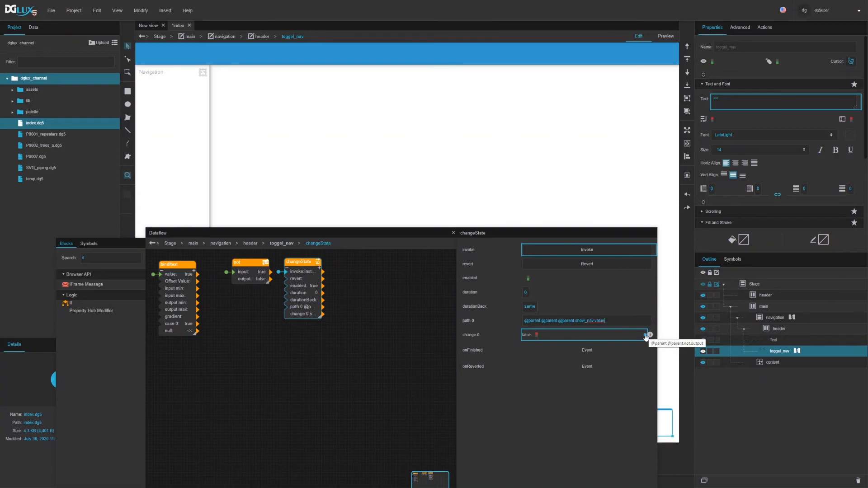
# - Examine the not block, then demonstrate binding its output to the change 0 property of changeState without completing the connection
pyautogui.click(256, 269)
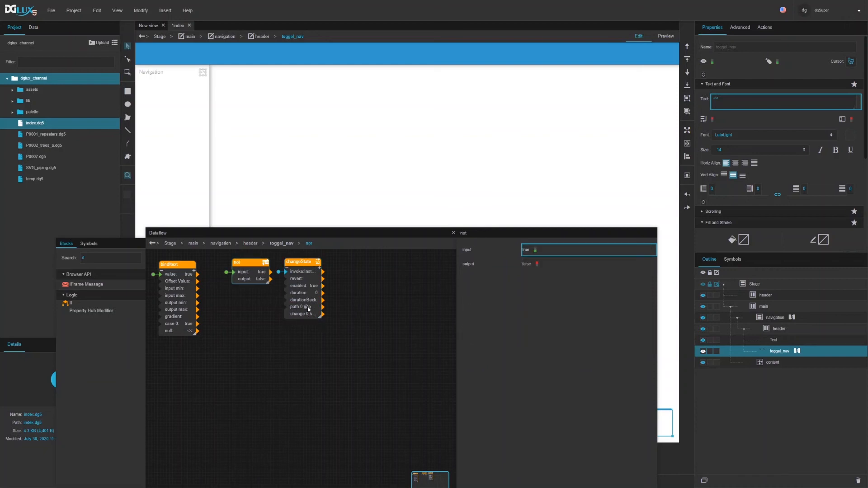
pyautogui.moveTo(654, 253)
pyautogui.click(299, 261)
pyautogui.moveTo(270, 279); pyautogui.dragTo(532, 340)
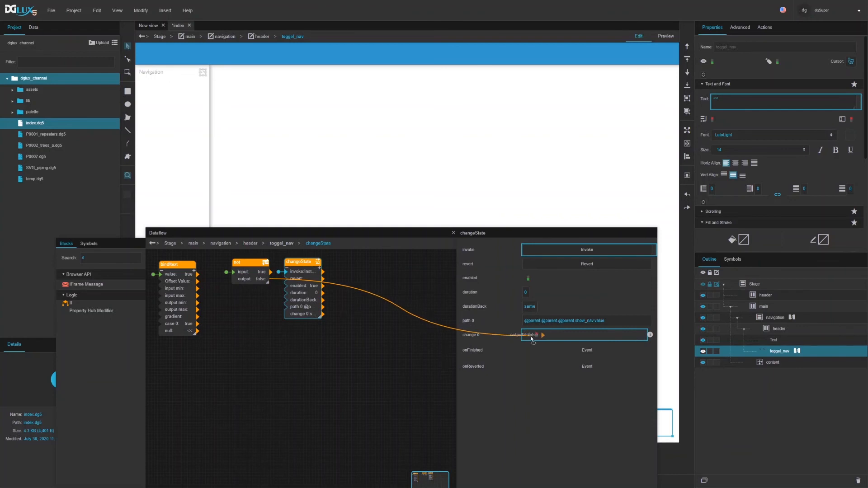
pyautogui.moveTo(532, 340); pyautogui.dragTo(532, 340)
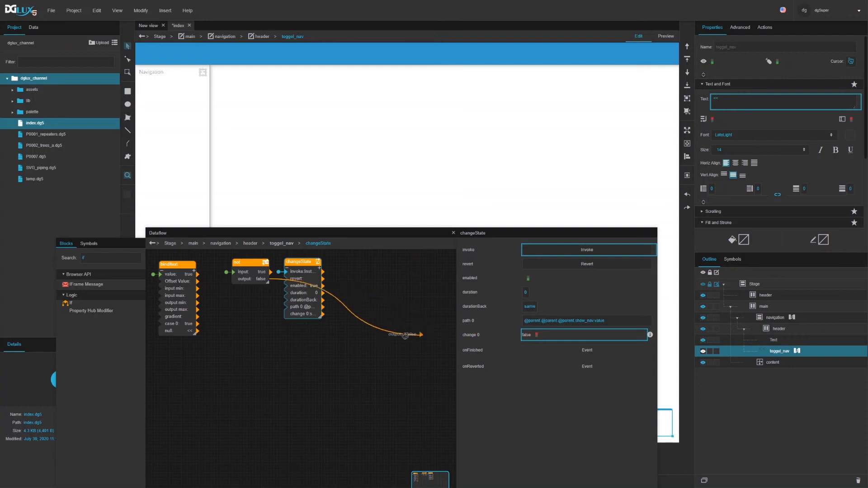
# - Compare the not block's input and output with the invoke, path 0 and change 0 settings of changeState
pyautogui.click(256, 276)
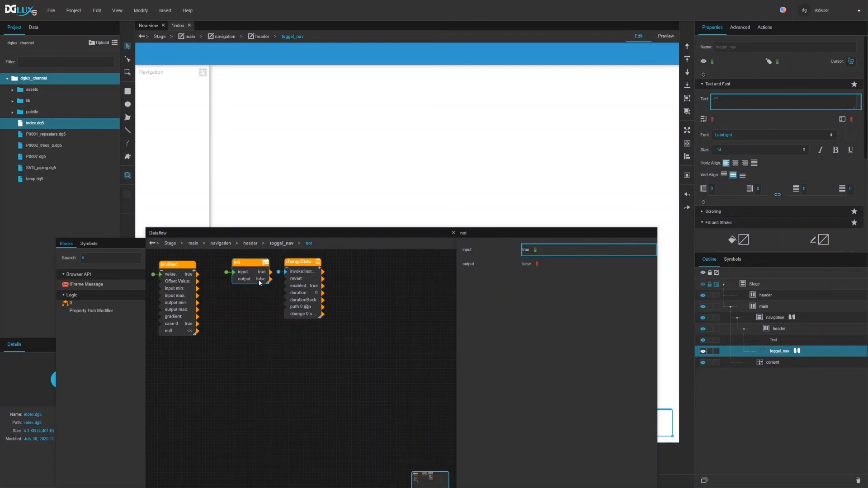
pyautogui.click(296, 279)
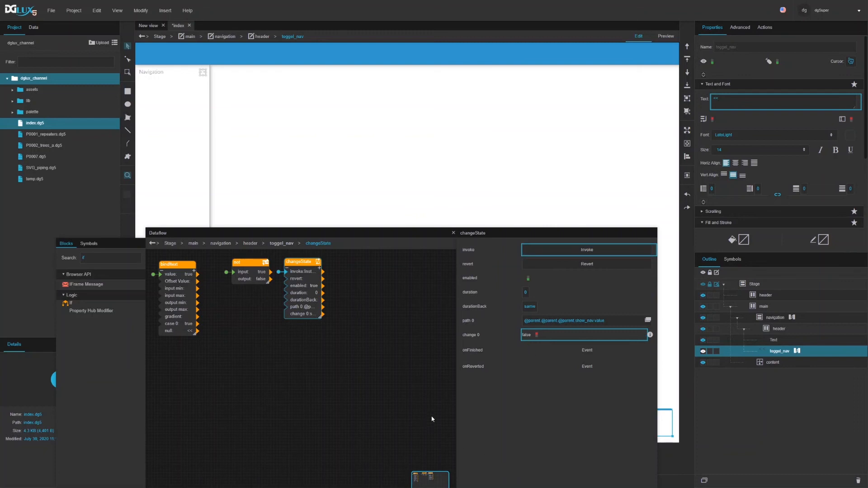
pyautogui.click(261, 277)
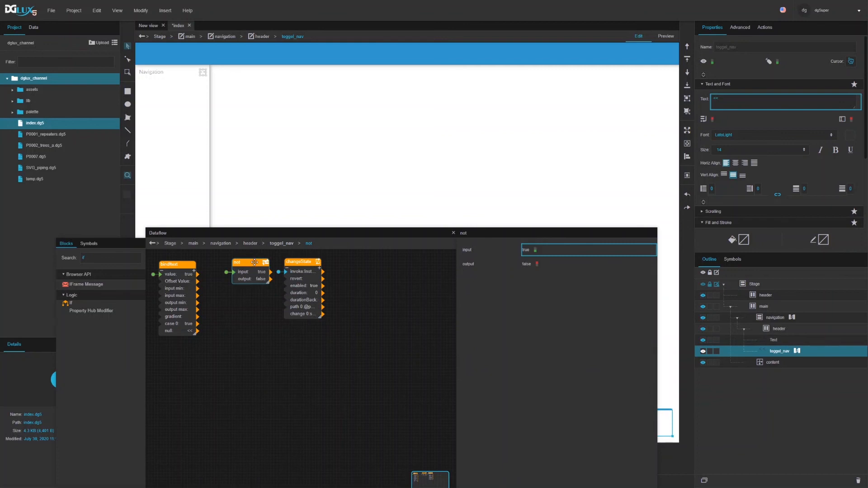
pyautogui.click(288, 264)
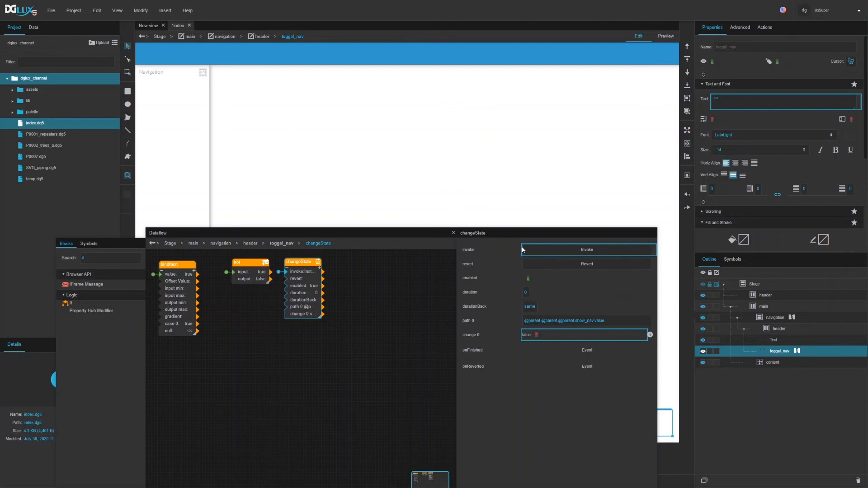
pyautogui.click(541, 252)
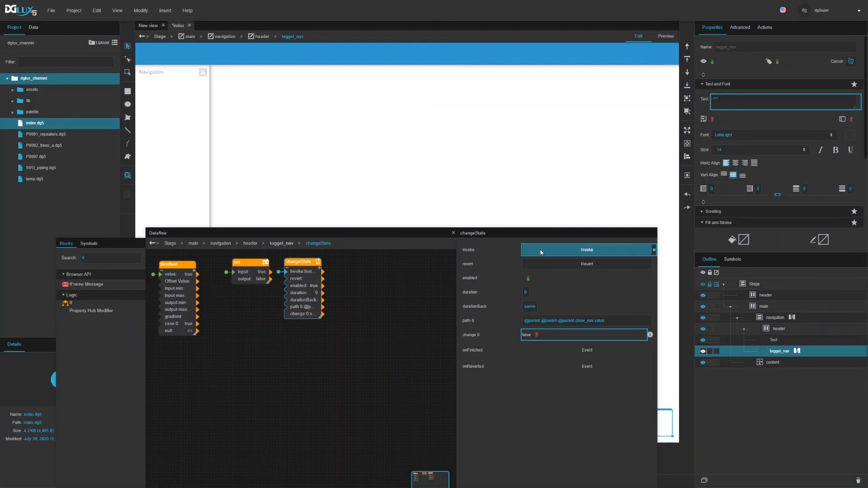
pyautogui.click(571, 270)
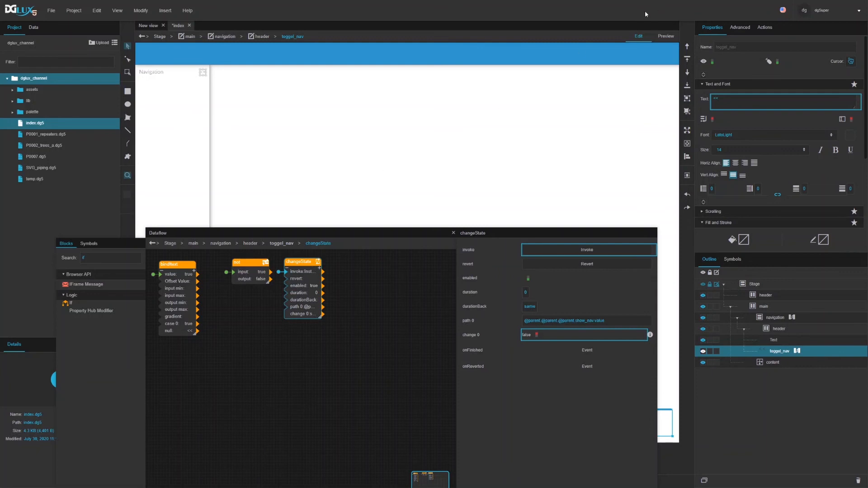
# - Preview the index view, collapse and expand the navigation panel with its header toggle, and close the view
pyautogui.click(666, 38)
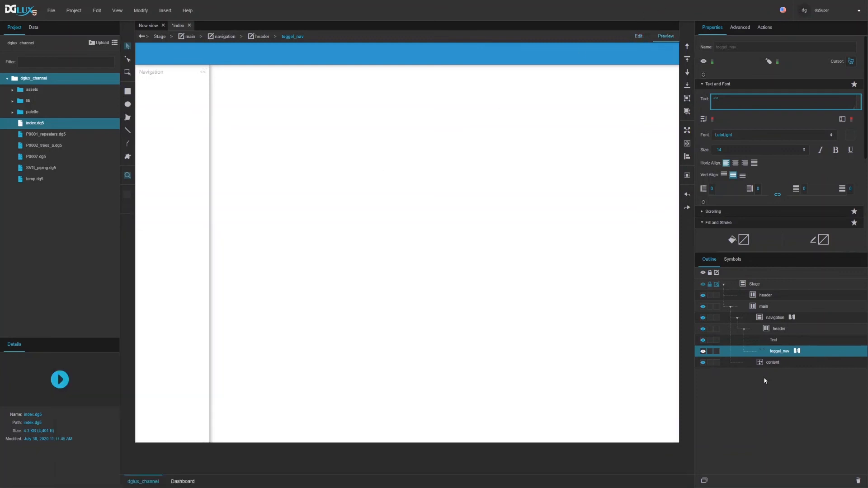
pyautogui.click(202, 74)
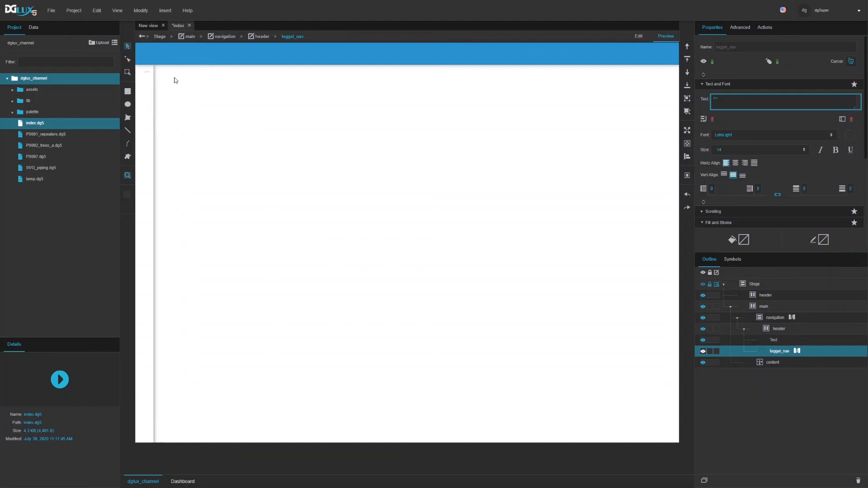
pyautogui.click(144, 73)
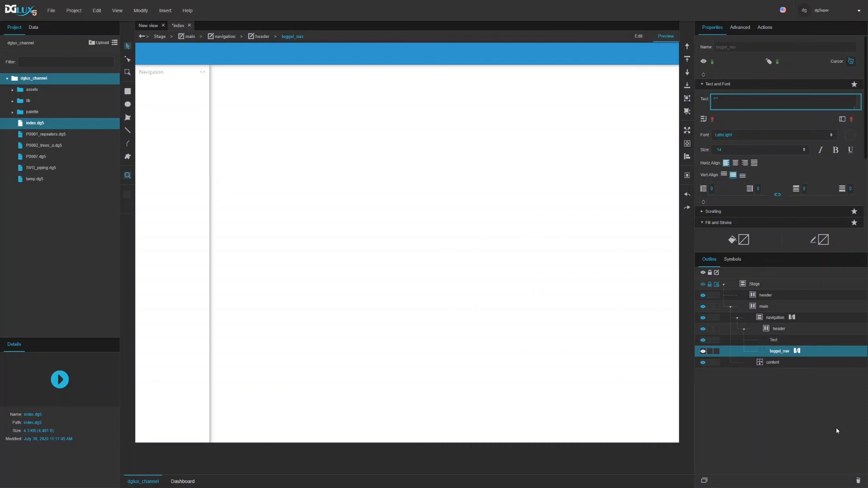
pyautogui.click(792, 317)
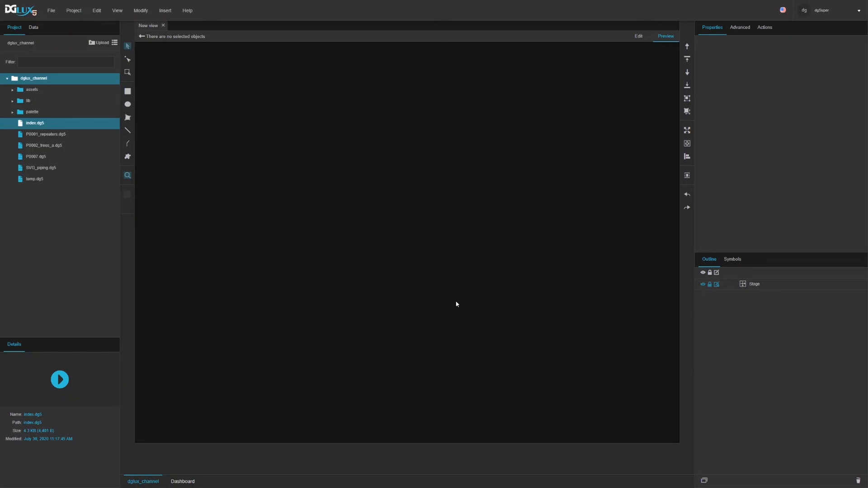
pyautogui.click(36, 157)
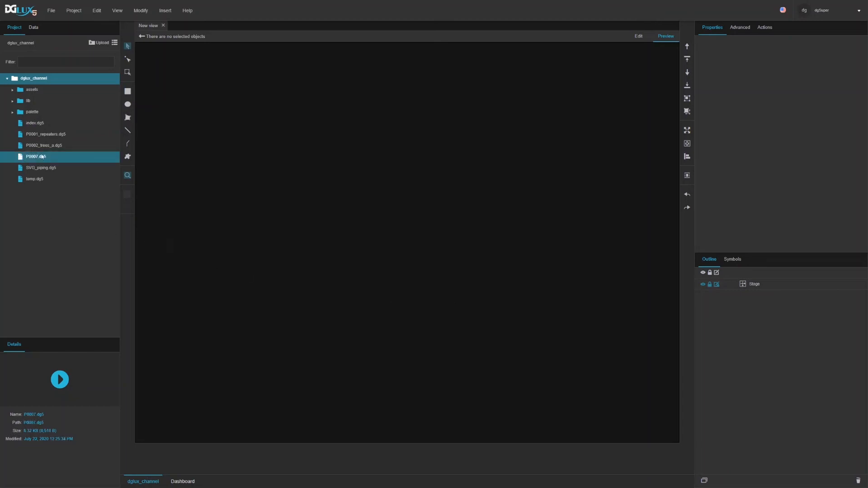
pyautogui.click(755, 285)
pyautogui.rightClick(755, 286)
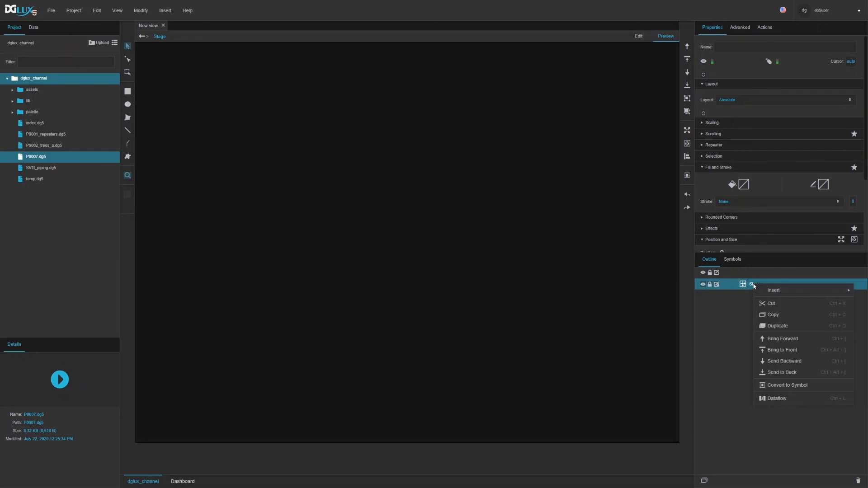
pyautogui.click(312, 70)
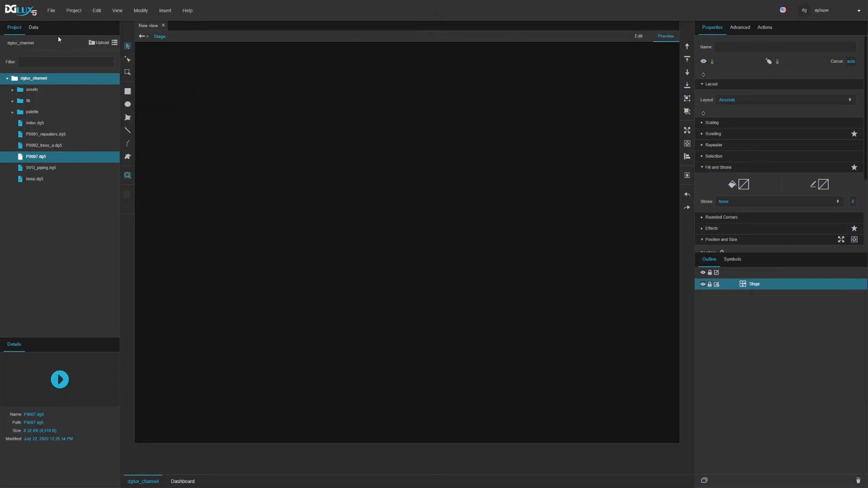
# - Display the project's data tree with its metrics and the Dashboard palette of gauges and charts
pyautogui.click(36, 28)
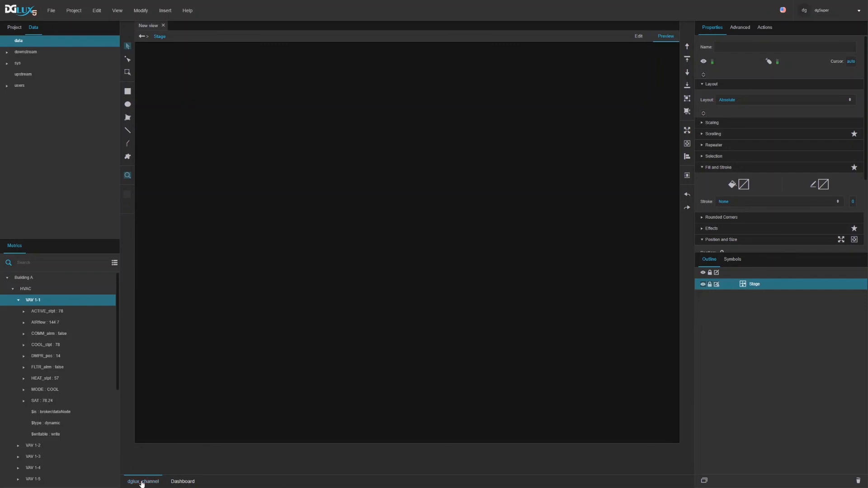
pyautogui.click(179, 482)
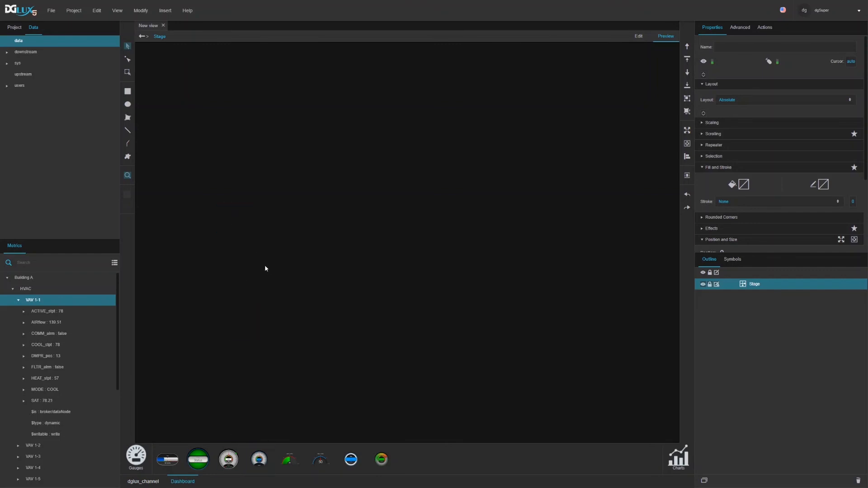
# - Return the view to edit mode and place a MetroNeedle_target gauge in the upper-left area of the stage
pyautogui.click(640, 38)
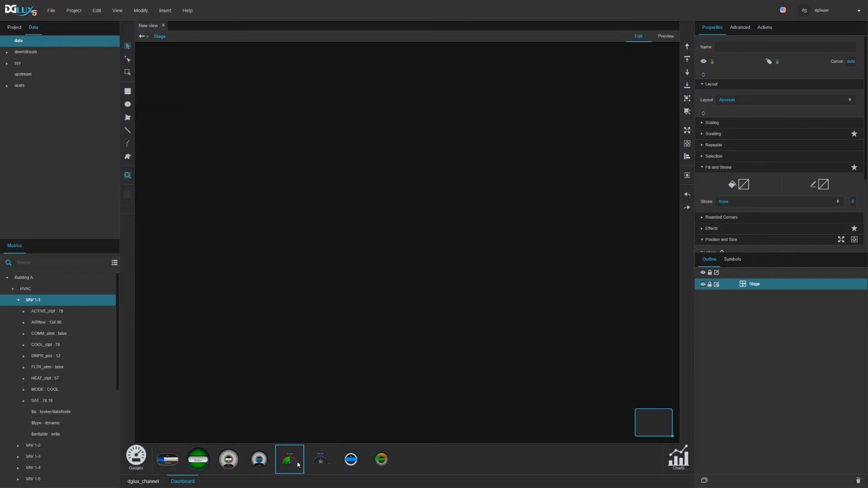
pyautogui.moveTo(319, 459); pyautogui.dragTo(229, 166)
pyautogui.moveTo(272, 201); pyautogui.dragTo(204, 112)
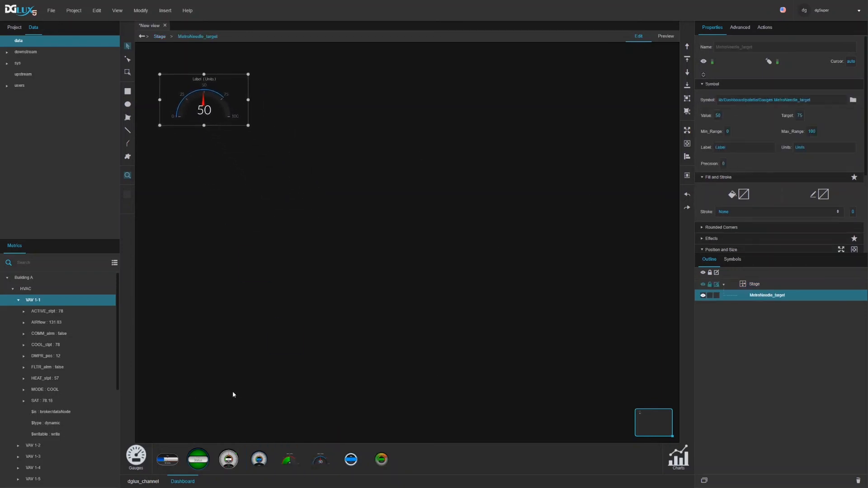
# - Show the gauge's dataflow and bind the SAT metric of VAV 1-1 to the gauge's Value property
pyautogui.rightClick(761, 300)
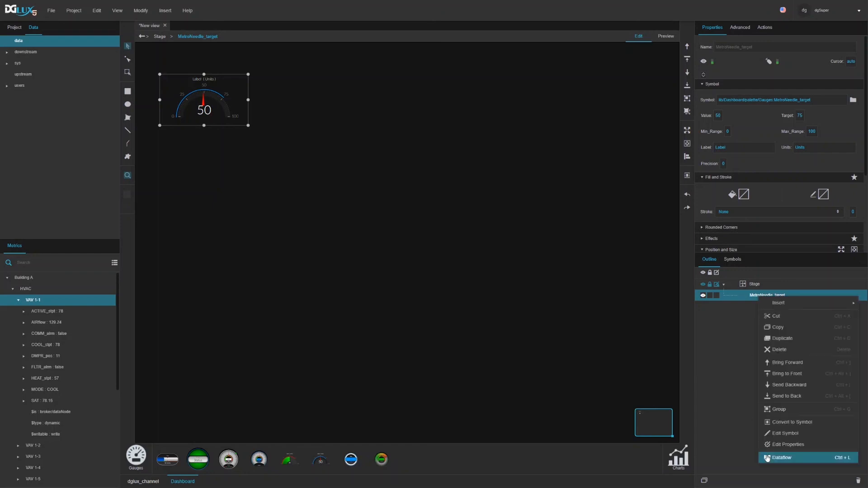
pyautogui.click(764, 458)
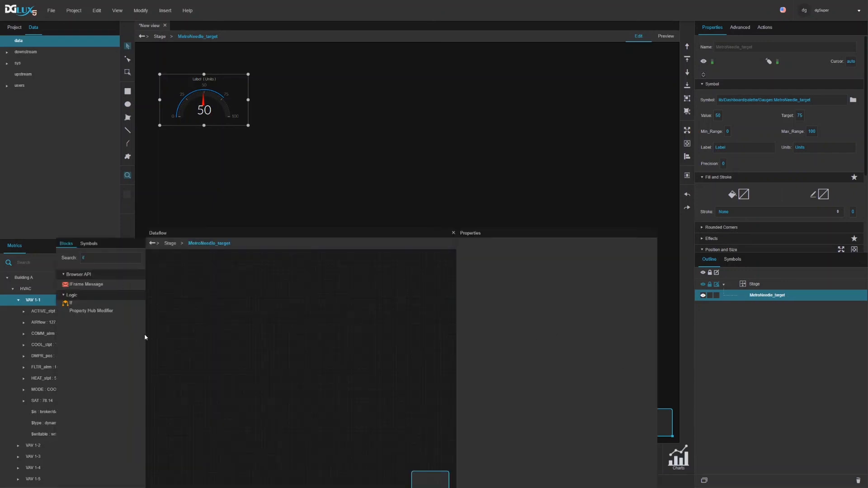
pyautogui.moveTo(146, 335); pyautogui.dragTo(310, 335)
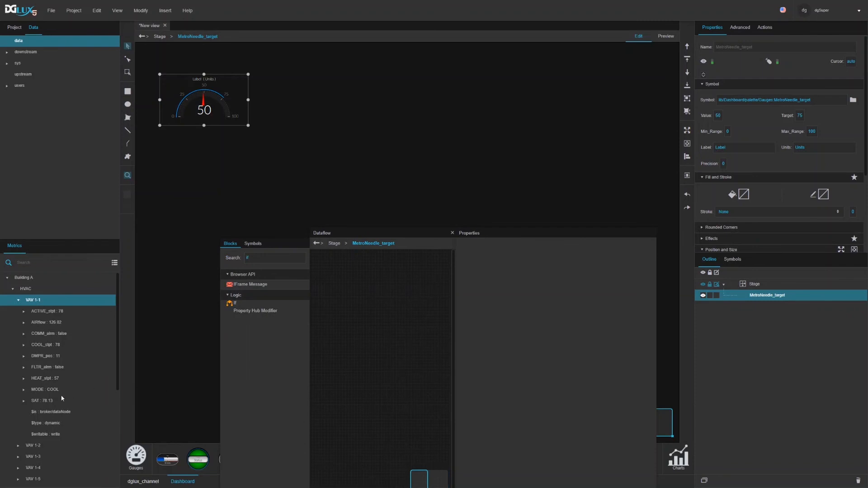
pyautogui.moveTo(42, 400); pyautogui.dragTo(718, 117)
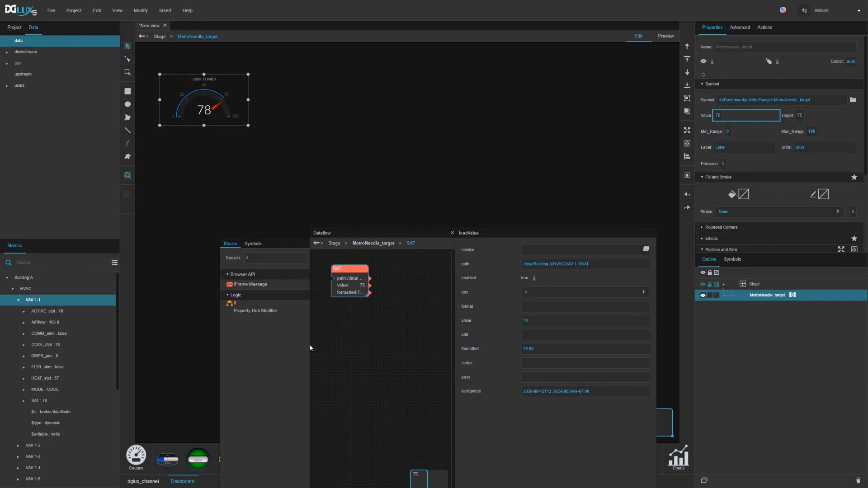
pyautogui.moveTo(310, 348); pyautogui.dragTo(226, 346)
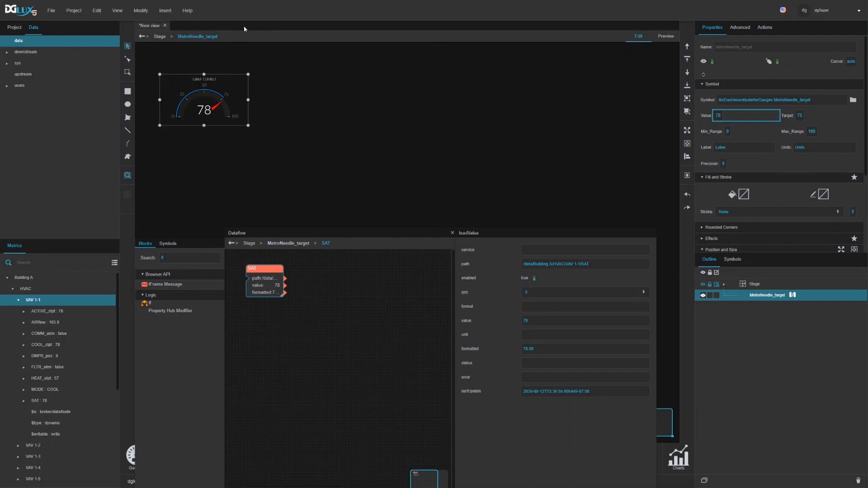
# - Add a Number block named SAT to the Project Dataflow
pyautogui.click(140, 10)
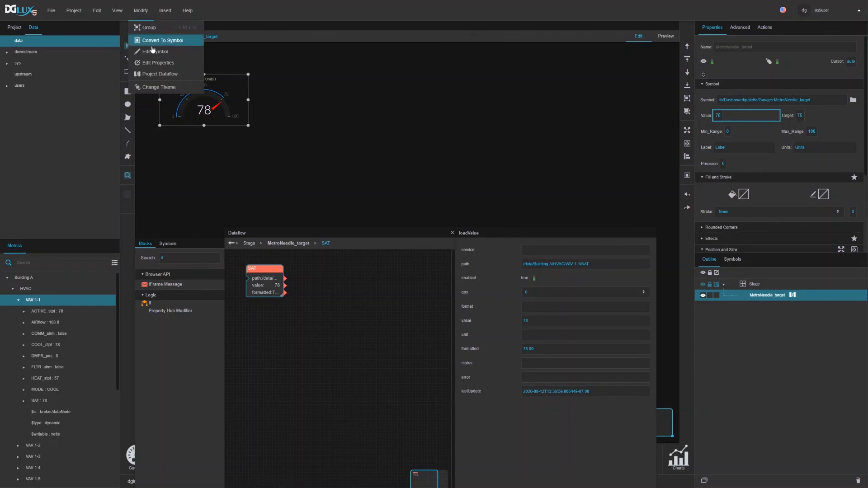
pyautogui.click(150, 73)
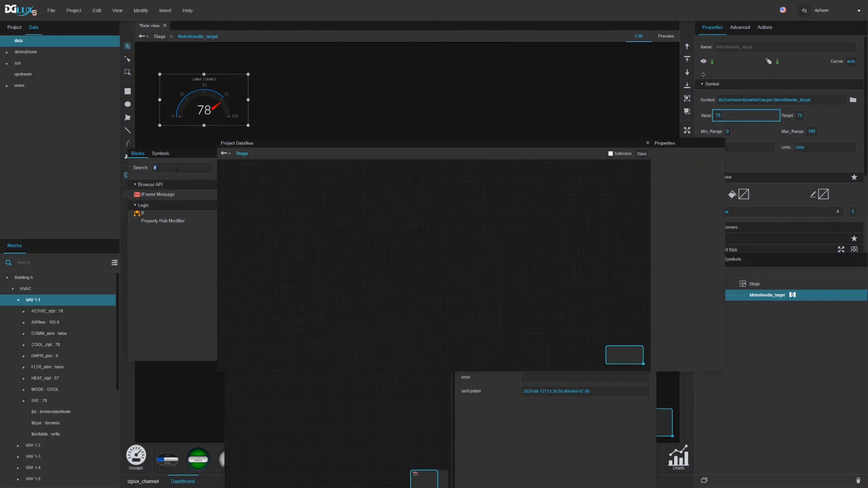
pyautogui.write('nu')
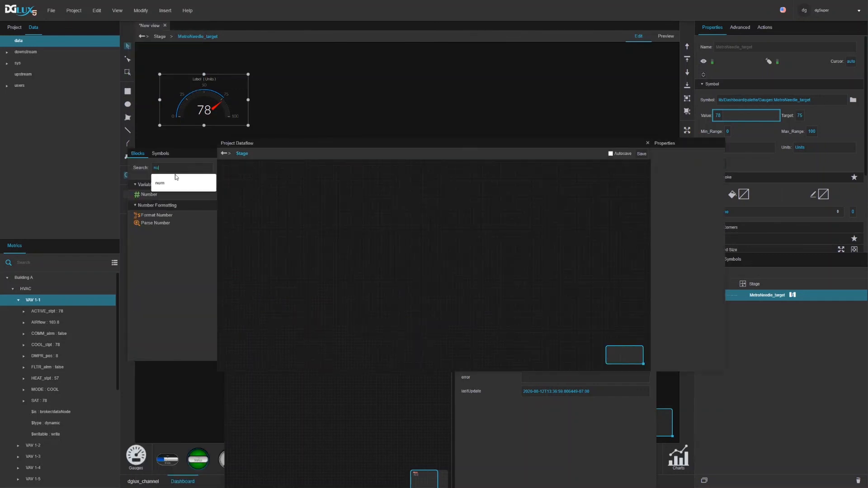
pyautogui.click(233, 171)
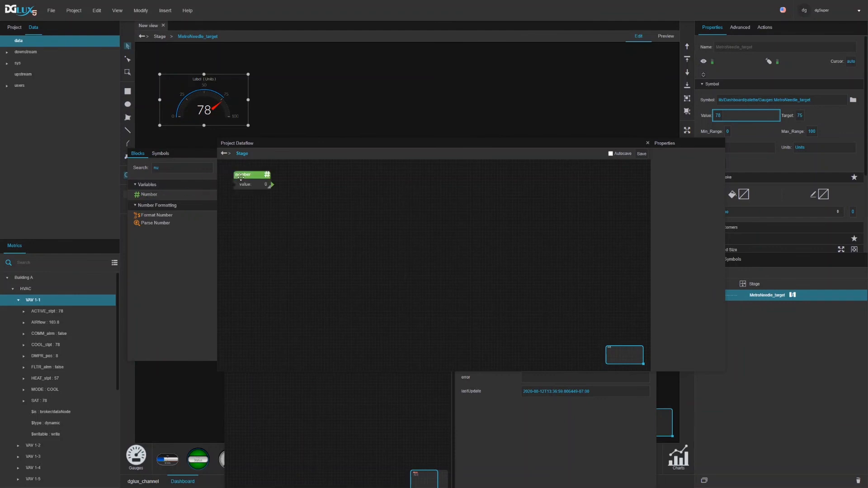
pyautogui.write('SAT')
pyautogui.press('Return')
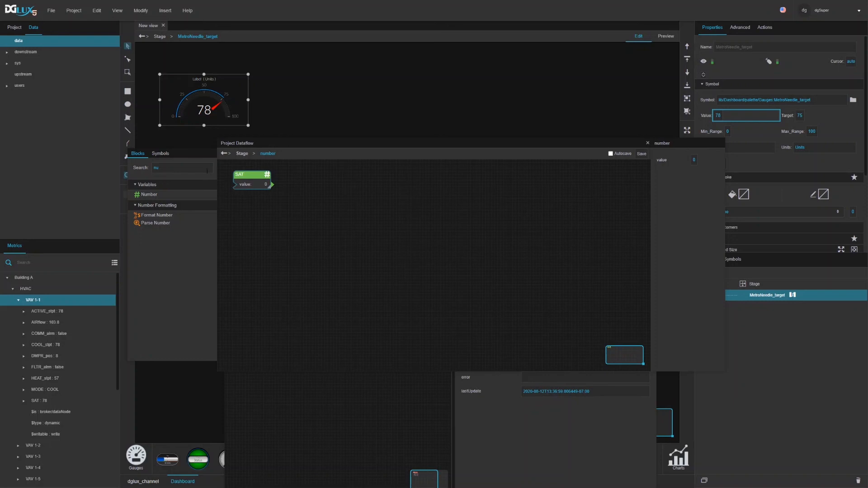
# - Bind the project's SAT number to the gauge's Value and keep its value property available for binding while closing the Project Dataflow
pyautogui.moveTo(267, 185); pyautogui.dragTo(741, 119)
pyautogui.moveTo(265, 183); pyautogui.dragTo(262, 181)
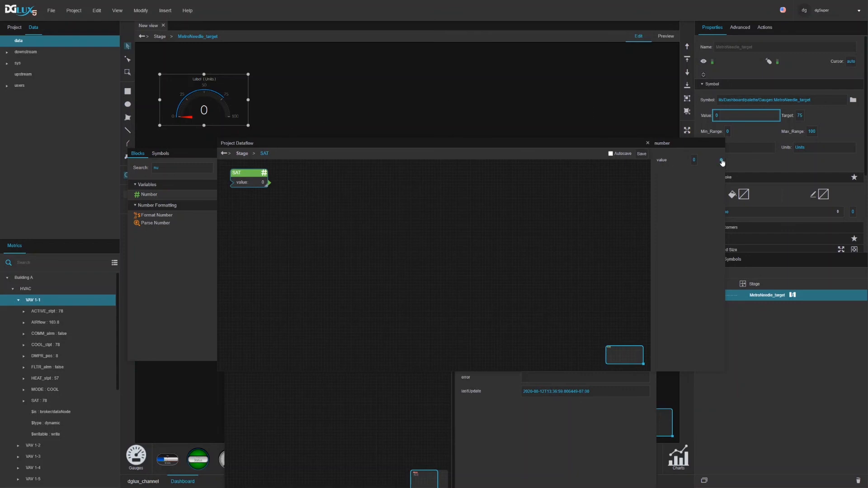
pyautogui.click(722, 161)
pyautogui.click(647, 143)
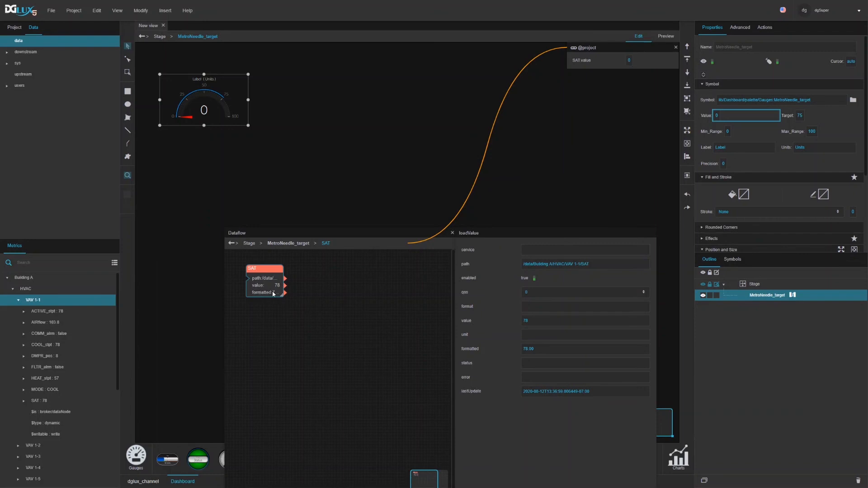
# - Try to bind the SAT metric block's value directly to the project's SAT value
pyautogui.moveTo(278, 287); pyautogui.dragTo(629, 62)
pyautogui.moveTo(286, 286); pyautogui.dragTo(626, 62)
pyautogui.click(320, 314)
# - Add a State block to the gauge's dataflow and set its path 0 to the project's SAT value
pyautogui.doubleClick(178, 258)
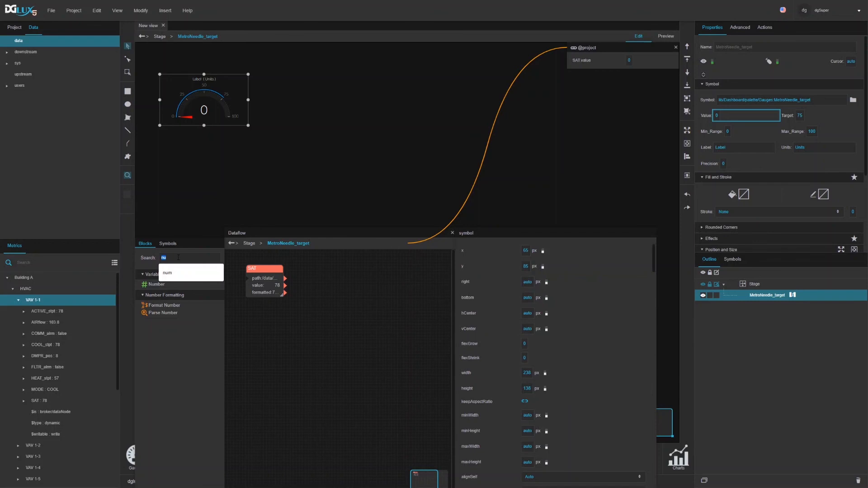
pyautogui.write('state')
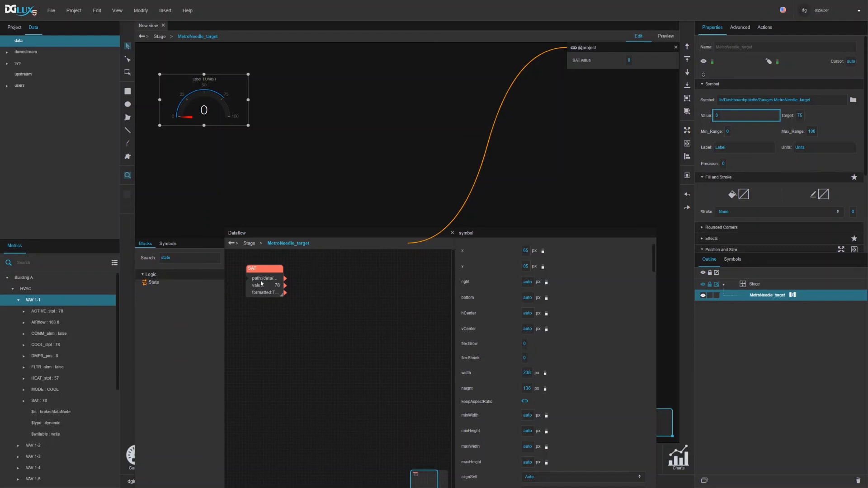
pyautogui.moveTo(282, 275); pyautogui.dragTo(302, 264)
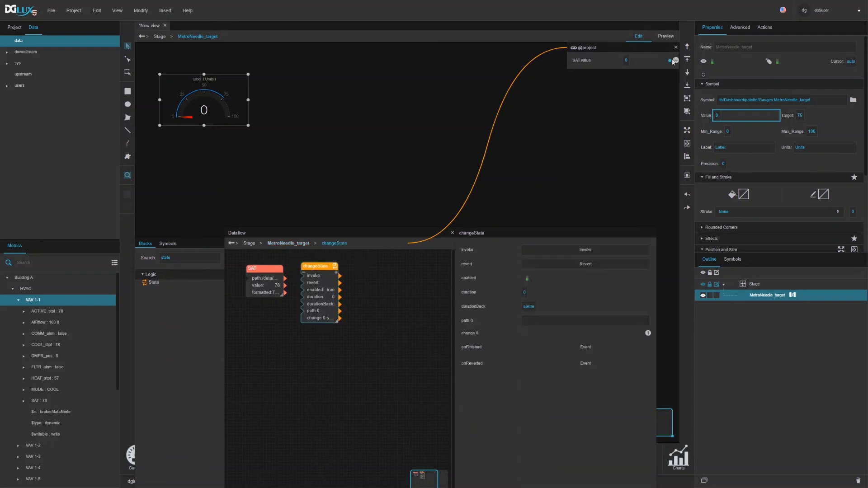
pyautogui.moveTo(674, 60); pyautogui.dragTo(553, 321)
pyautogui.doubleClick(530, 321)
pyautogui.click(314, 266)
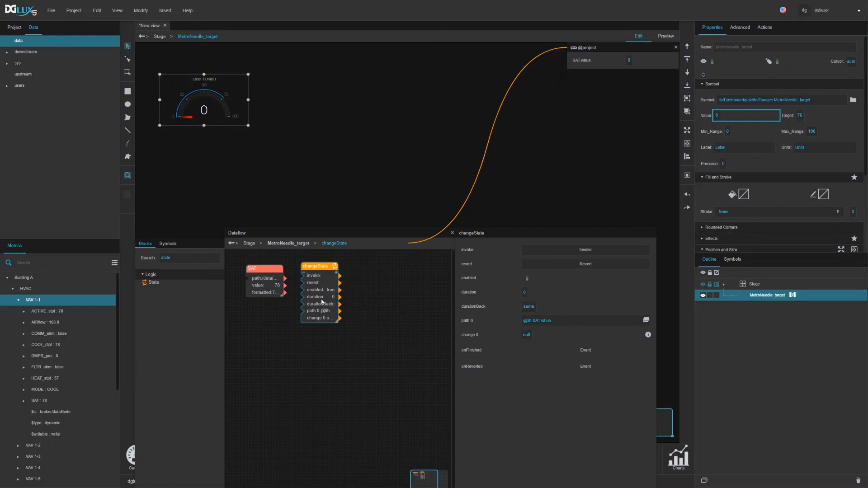
# - Bind the SAT metric's value to change 0 of changeState, and bind change 0 to its invoke property
pyautogui.moveTo(284, 285); pyautogui.dragTo(526, 334)
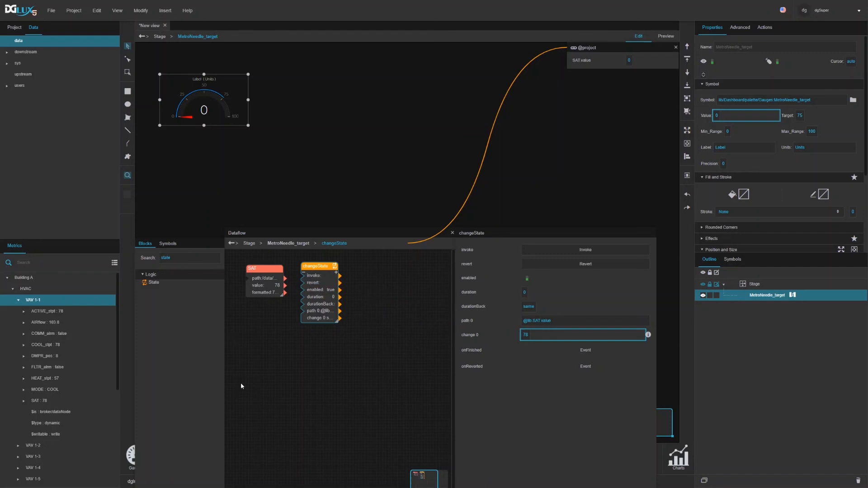
pyautogui.click(676, 47)
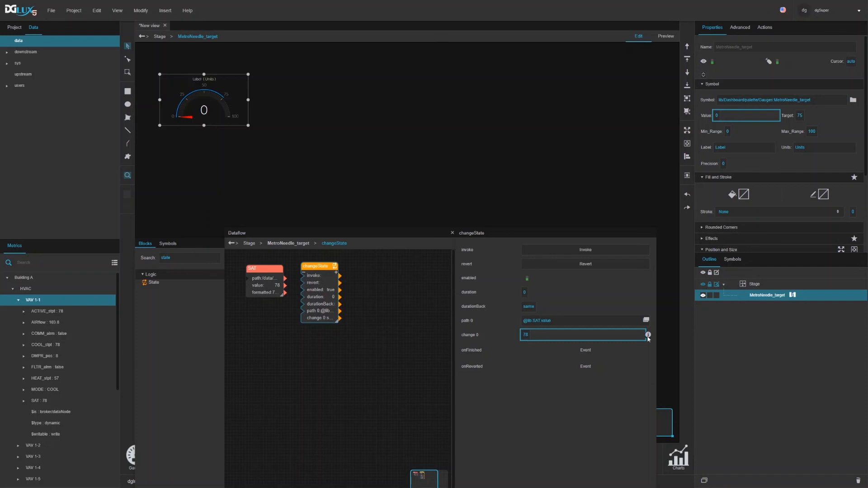
pyautogui.moveTo(644, 335); pyautogui.dragTo(549, 257)
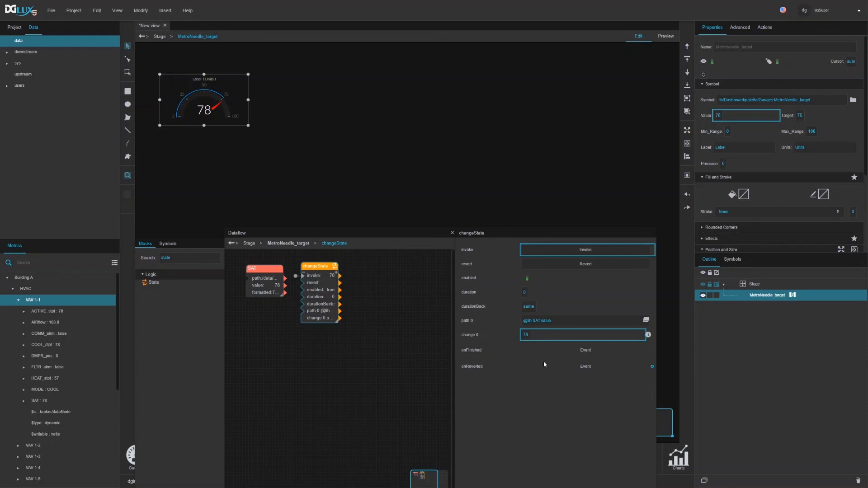
pyautogui.click(539, 247)
# - Add an If block to the gauge's dataflow and bind changeState's change 0 to its input 0
pyautogui.doubleClick(179, 259)
pyautogui.write('if')
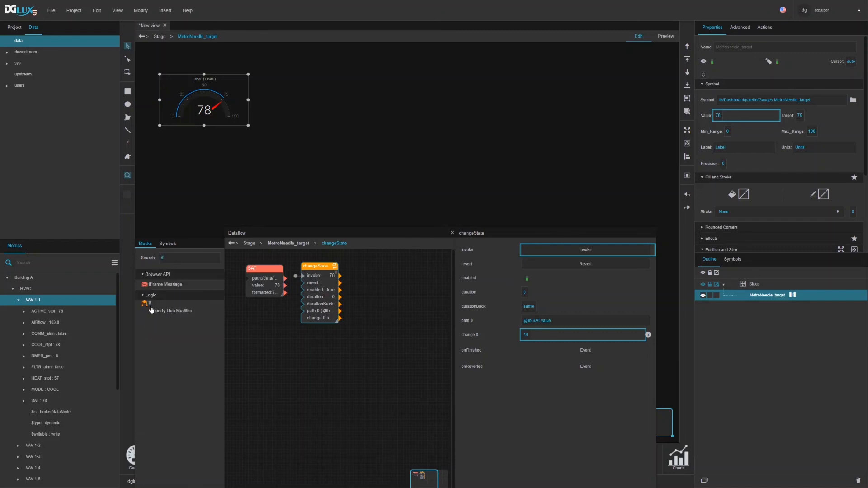
pyautogui.moveTo(152, 309); pyautogui.dragTo(357, 266)
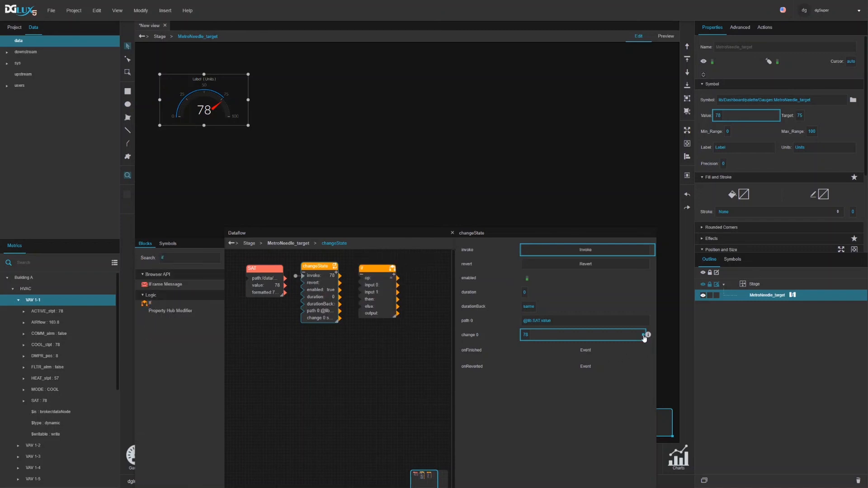
pyautogui.moveTo(644, 336); pyautogui.dragTo(360, 285)
# - Configure the If block with then 0 and else bound to input 0, and feed its output to changeState's invoke
pyautogui.click(391, 292)
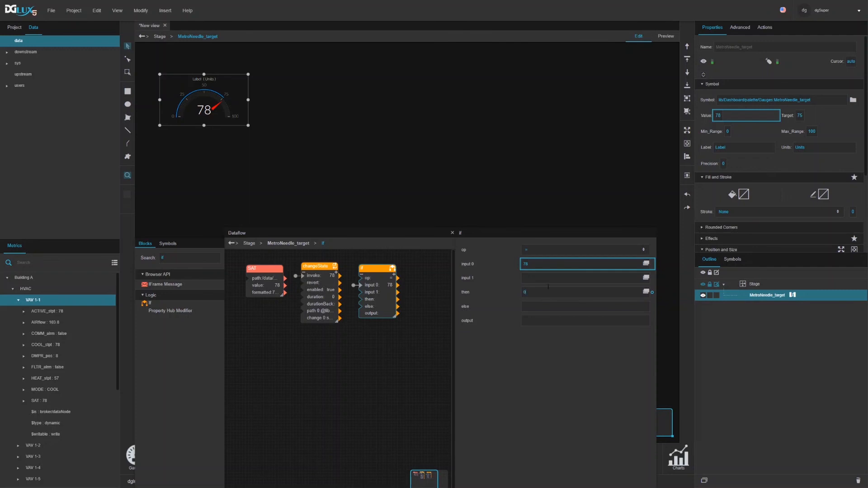
pyautogui.moveTo(653, 264); pyautogui.dragTo(527, 306)
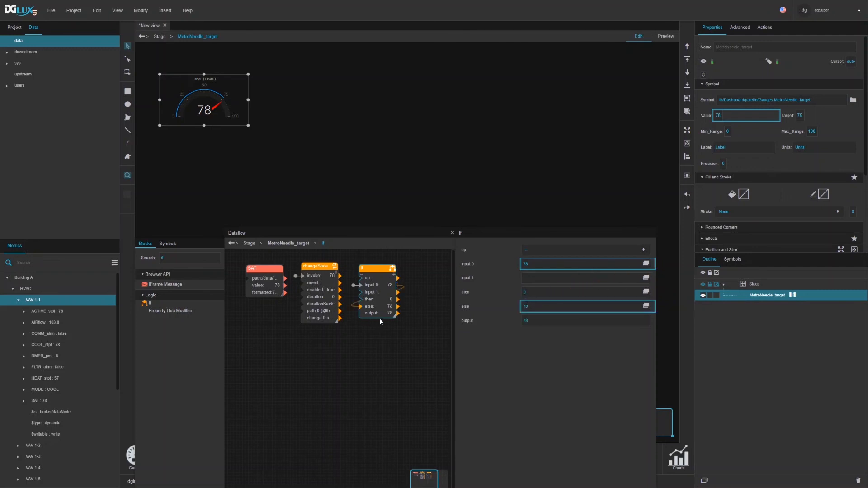
pyautogui.moveTo(397, 313); pyautogui.dragTo(425, 268)
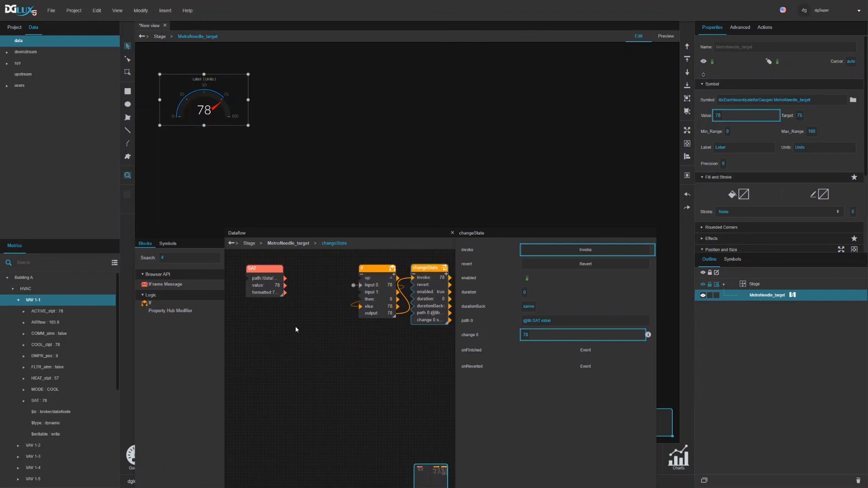
# - Set the VAV 1-1 SAT metric to 65 to test the flow, and move the If and changeState blocks closer to the SAT block
pyautogui.rightClick(35, 401)
pyautogui.moveTo(50, 403)
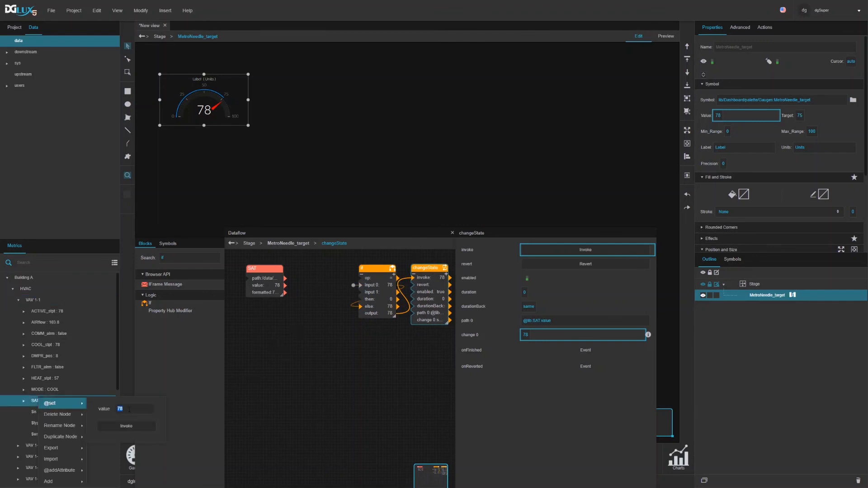
pyautogui.write('65')
pyautogui.click(137, 424)
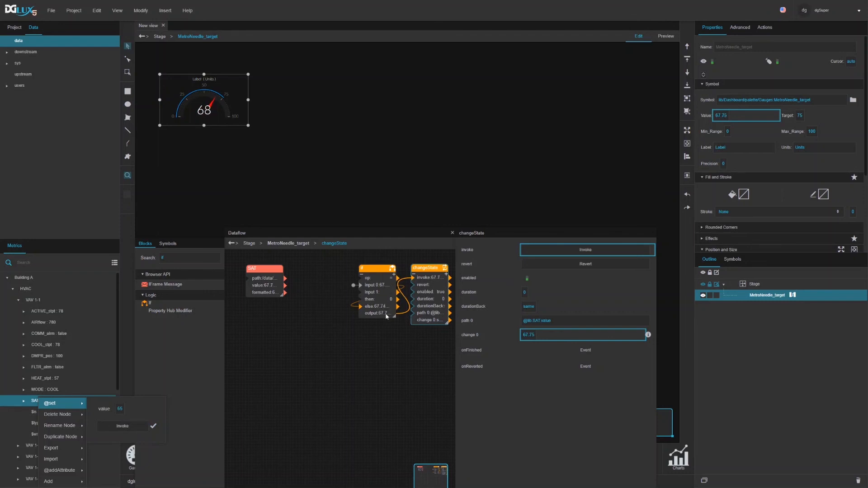
pyautogui.click(421, 304)
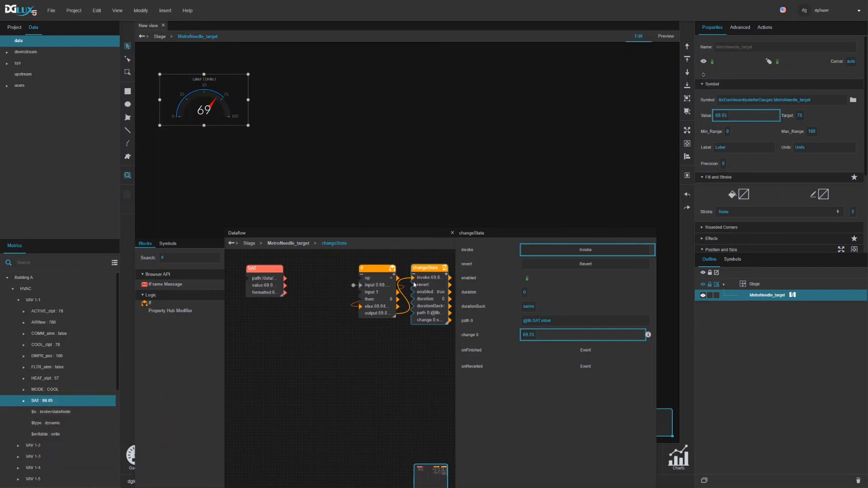
pyautogui.moveTo(389, 355)
pyautogui.mouseDown()
pyautogui.moveTo(424, 293)
pyautogui.moveTo(402, 275)
pyautogui.moveTo(363, 275)
pyautogui.mouseUp()
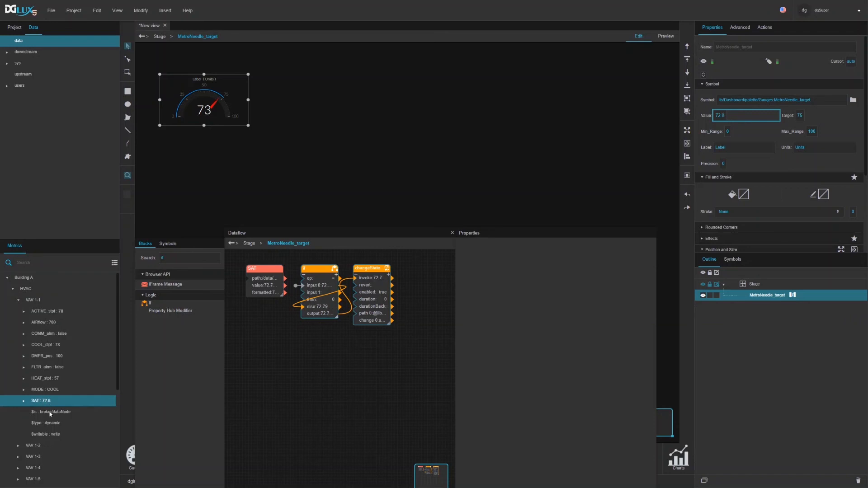
pyautogui.click(373, 269)
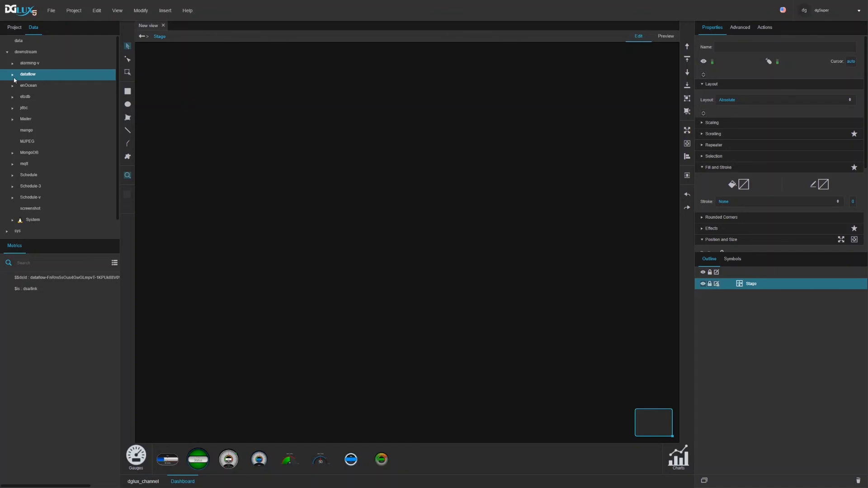
# - List the server-side dataflows under the downstream dataflow node
pyautogui.click(13, 75)
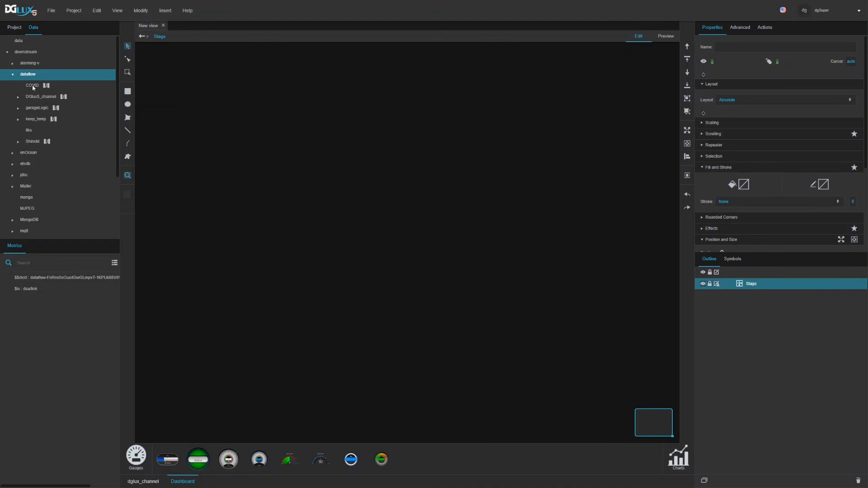
pyautogui.click(51, 10)
pyautogui.click(56, 30)
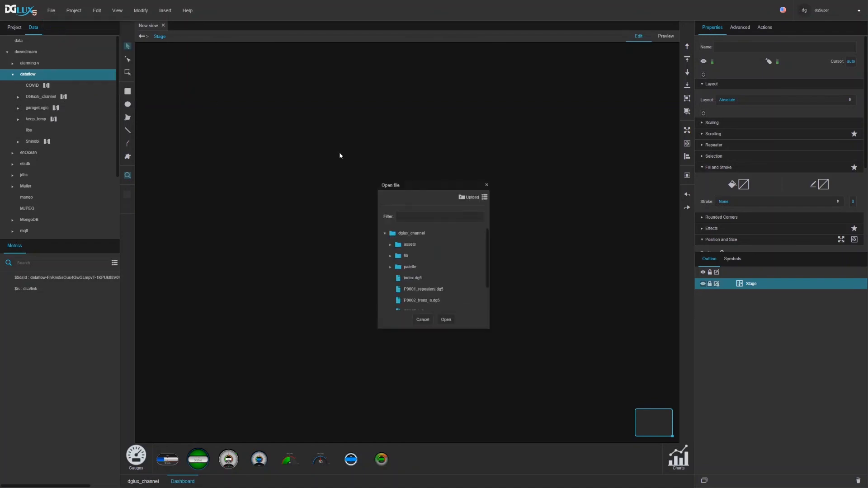
pyautogui.click(423, 320)
# - Open the COVID-19 project and its trends.dg5 view
pyautogui.click(73, 11)
pyautogui.click(82, 38)
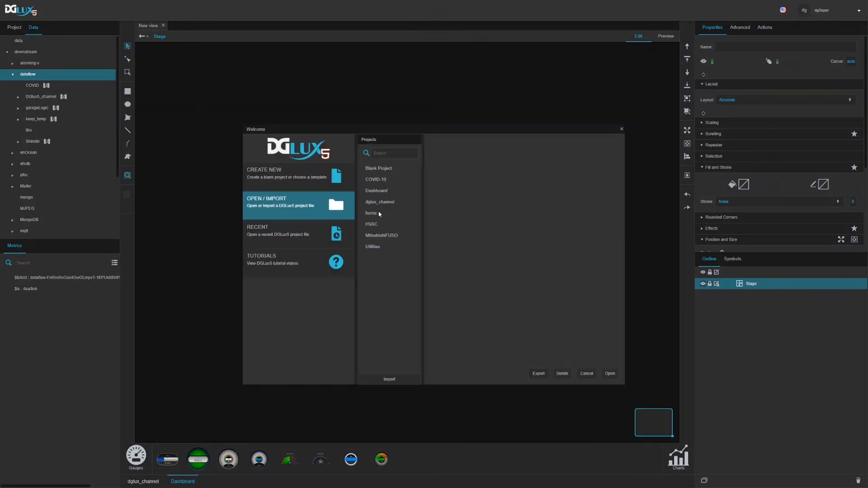
pyautogui.doubleClick(375, 181)
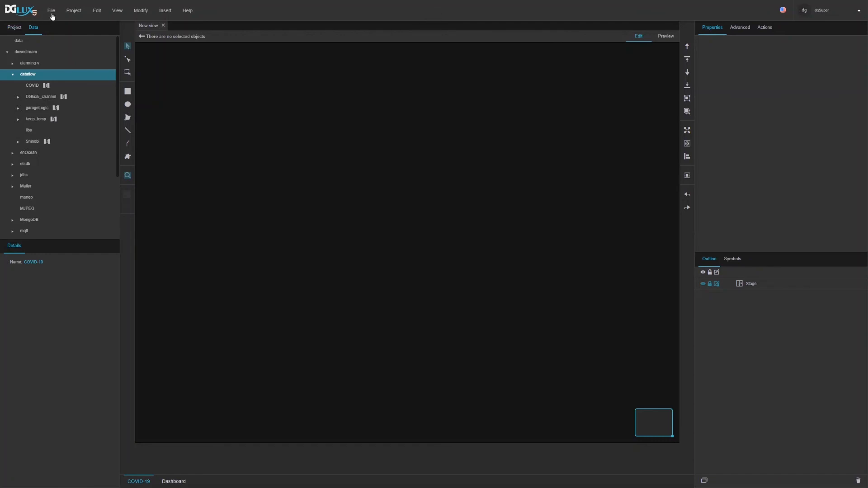
pyautogui.click(15, 28)
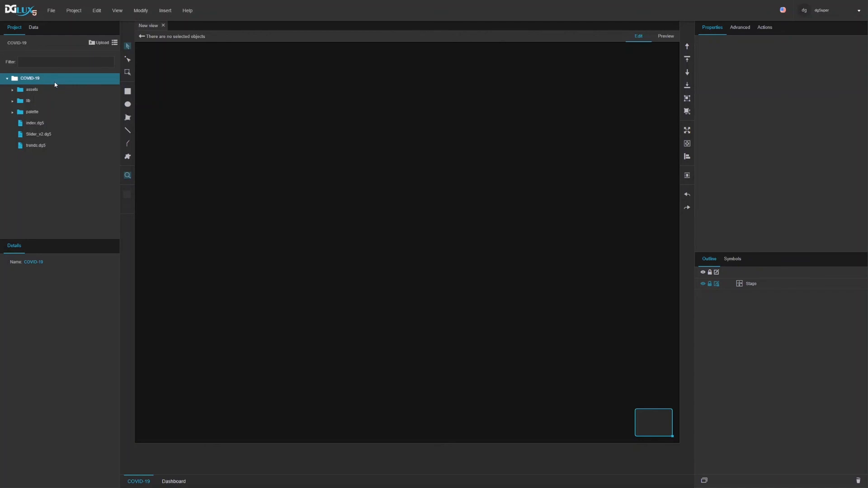
pyautogui.doubleClick(31, 146)
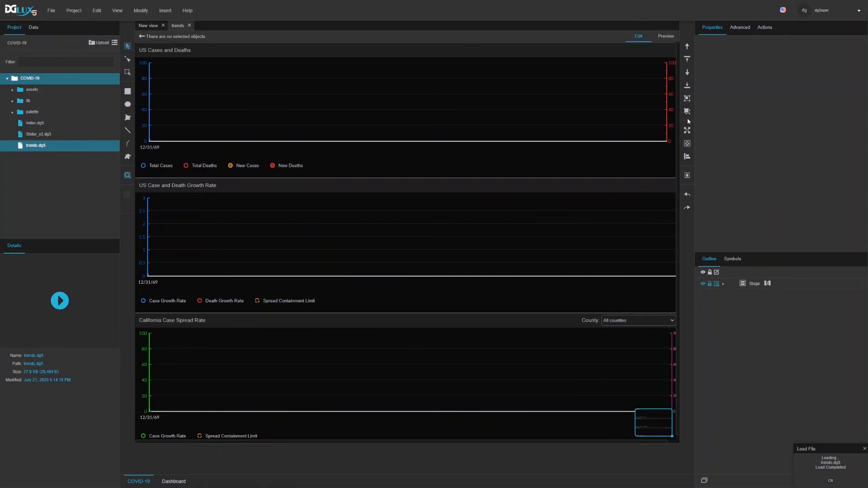
# - Preview the trends view and select Contra Costa as the county for the California Case Spread Rate chart
pyautogui.click(672, 39)
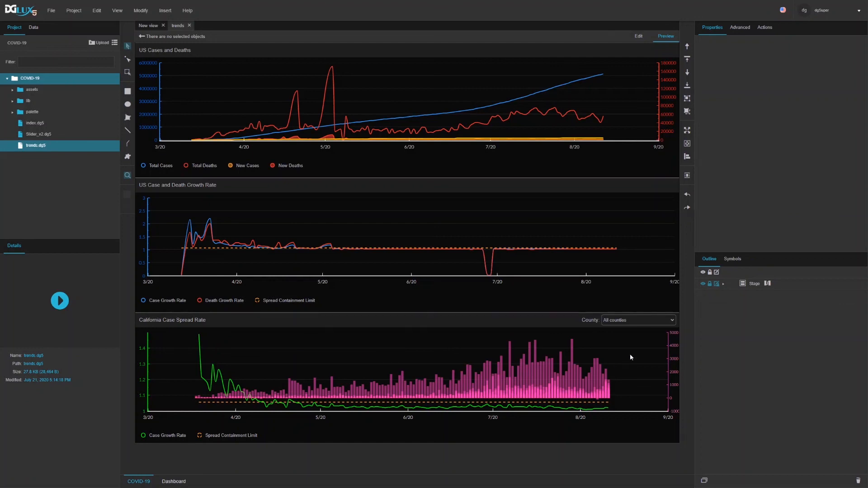
pyautogui.click(634, 321)
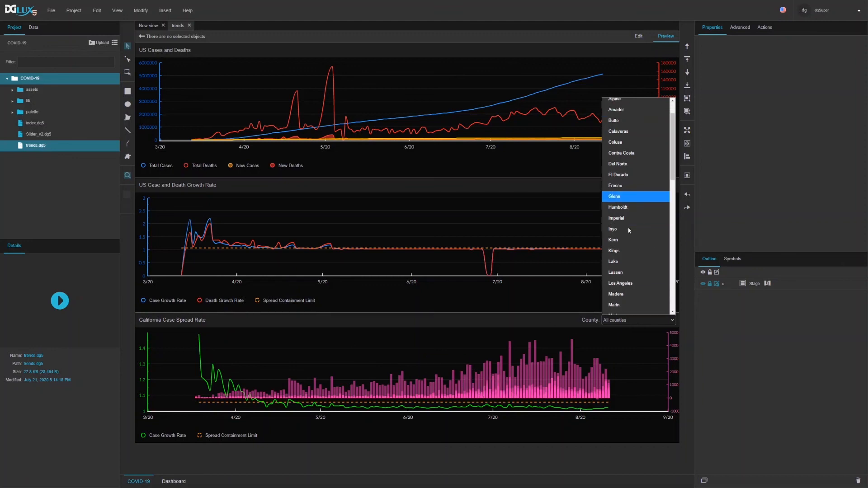
pyautogui.click(624, 186)
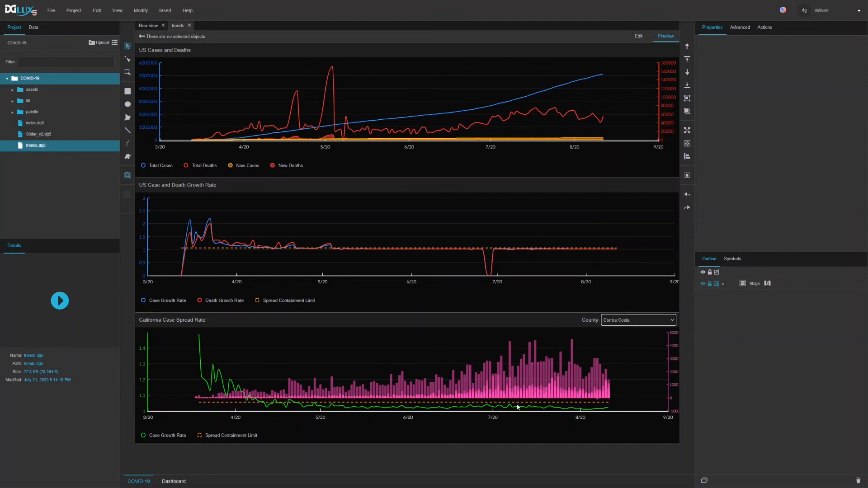